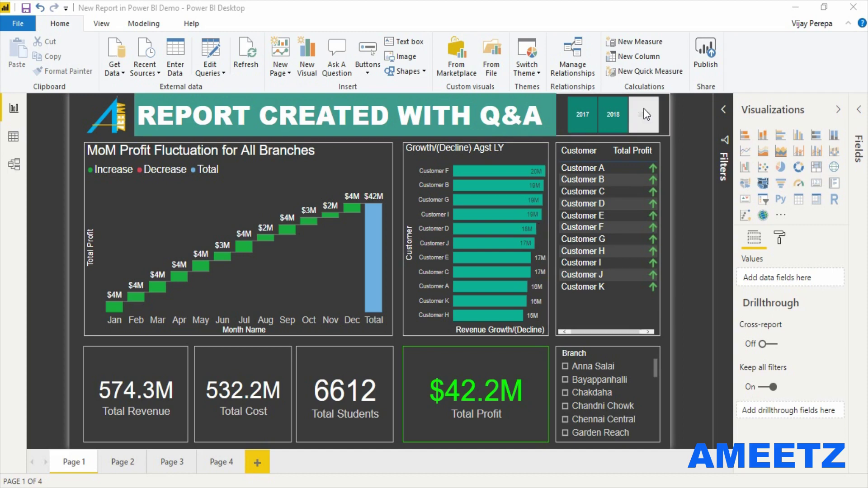
- Filter the finished report on Page 1 to 2018 and the Anna Salai branch to examine how its visuals respond
click(624, 113)
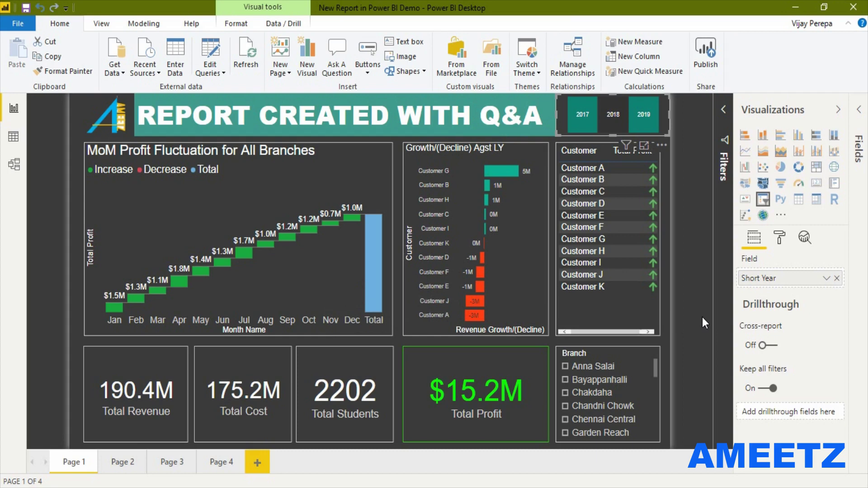
mouse_move(620, 297)
key(Escape)
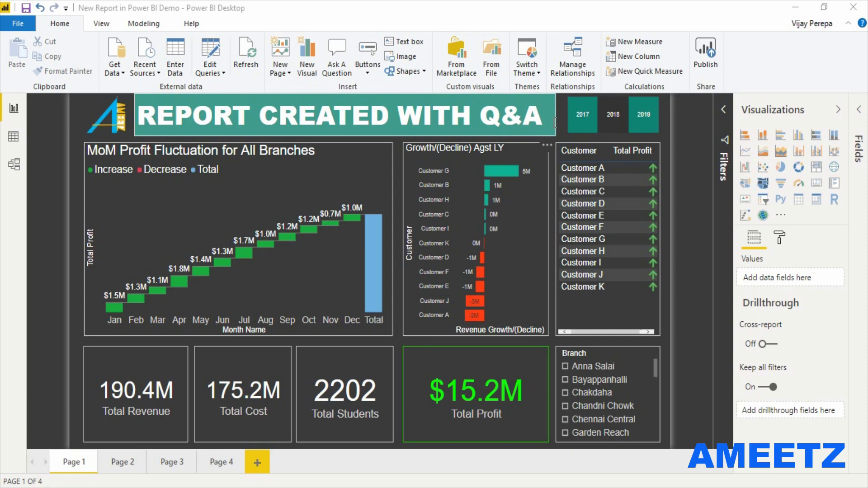
click(555, 122)
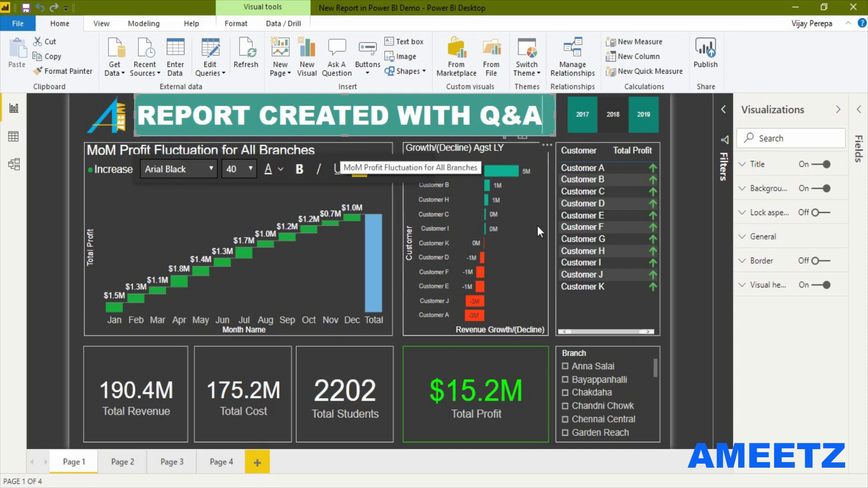
click(682, 408)
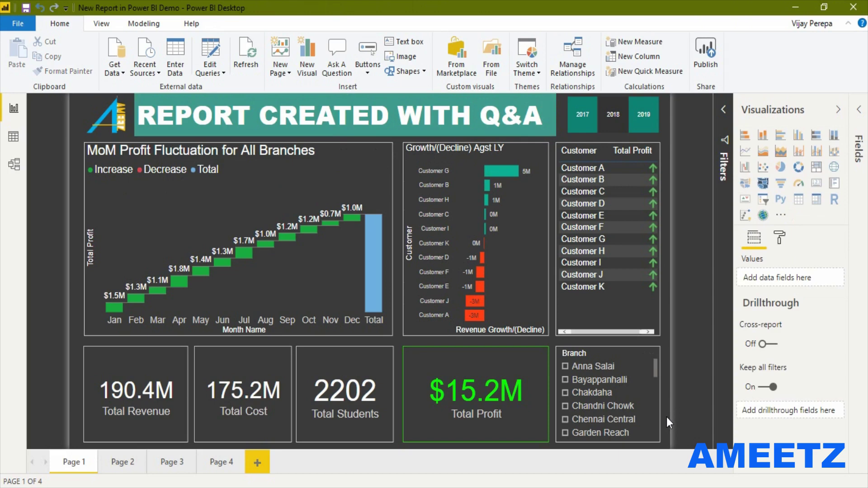
click(602, 369)
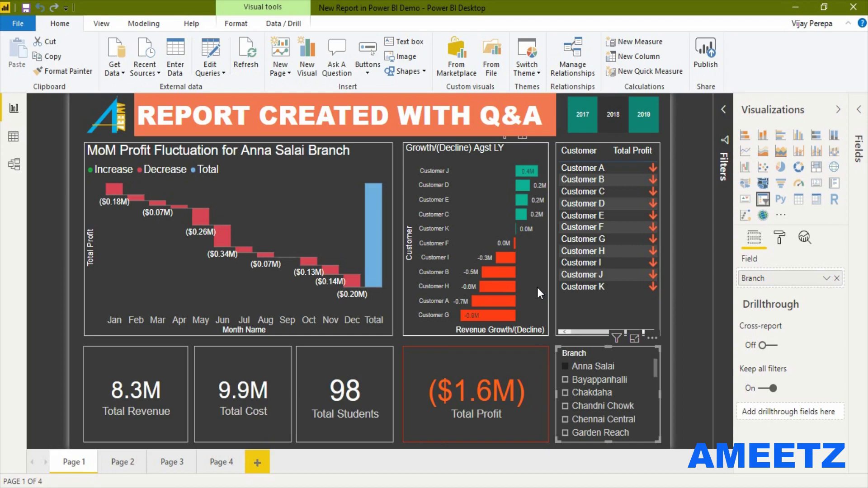
click(623, 170)
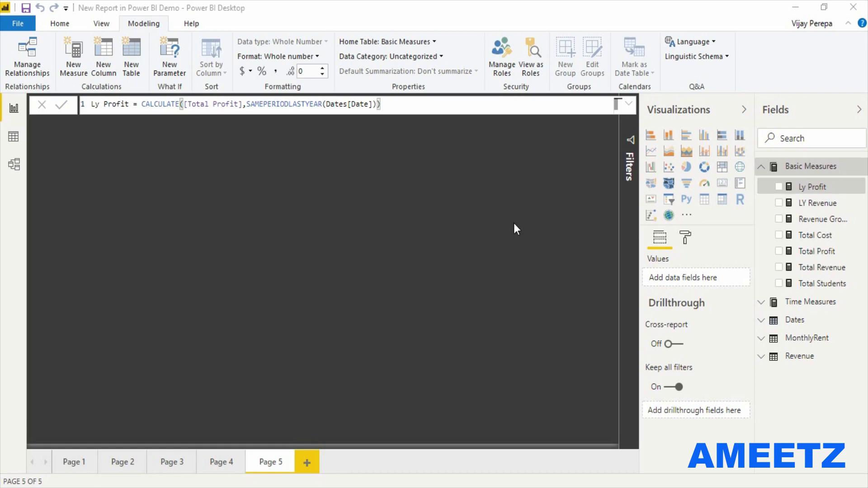
- Insert the logo.png image on Page 5 and fit it into the page's upper-left corner as a small logo
click(516, 230)
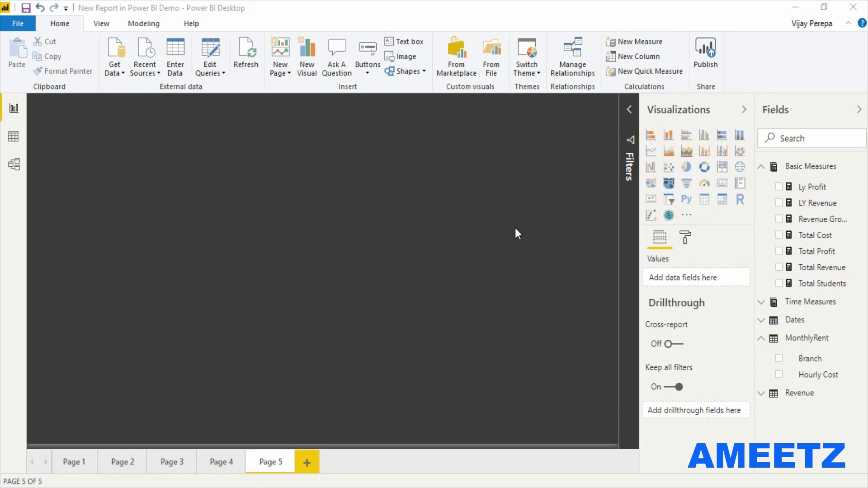
click(410, 60)
click(411, 61)
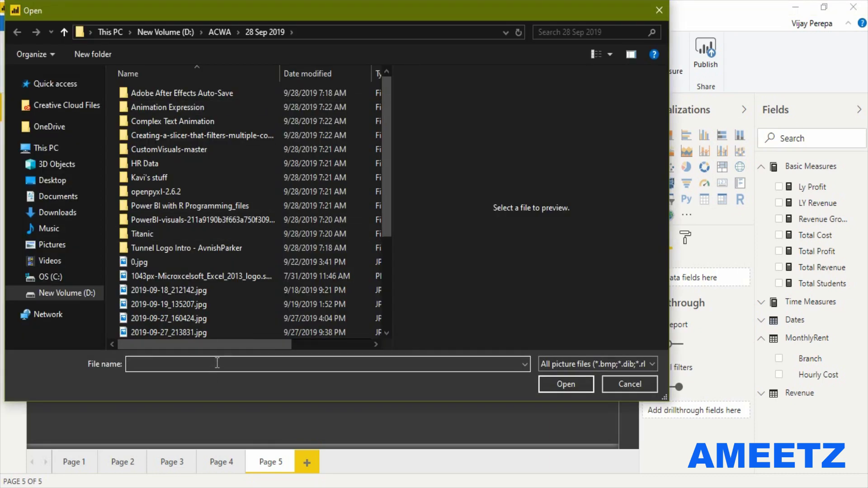
text(lgo)
key(BackSpace)
key(BackSpace)
text(og)
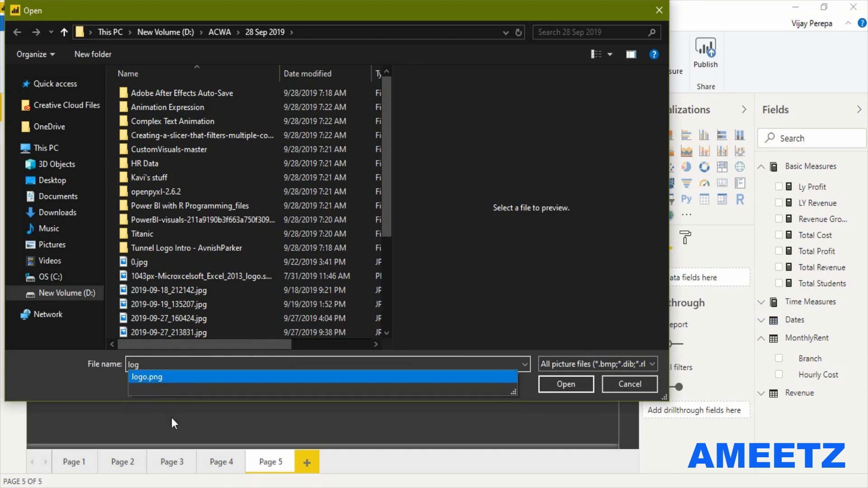
click(182, 379)
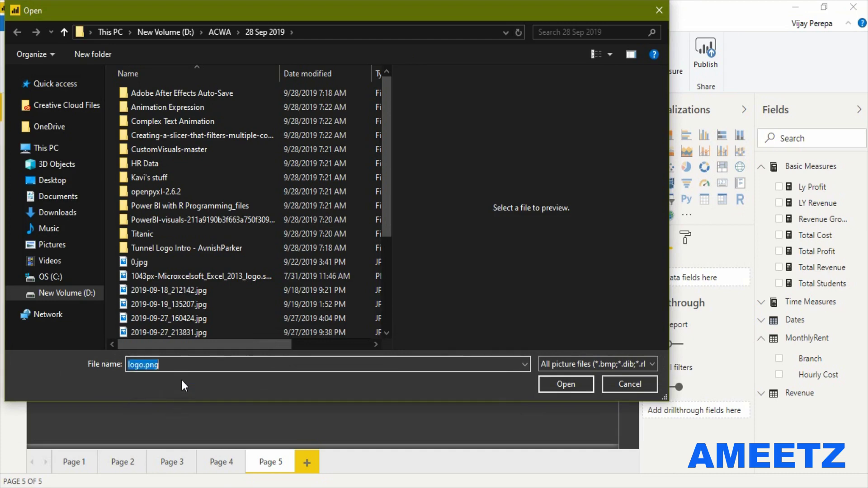
click(590, 383)
drag(161, 232, 90, 144)
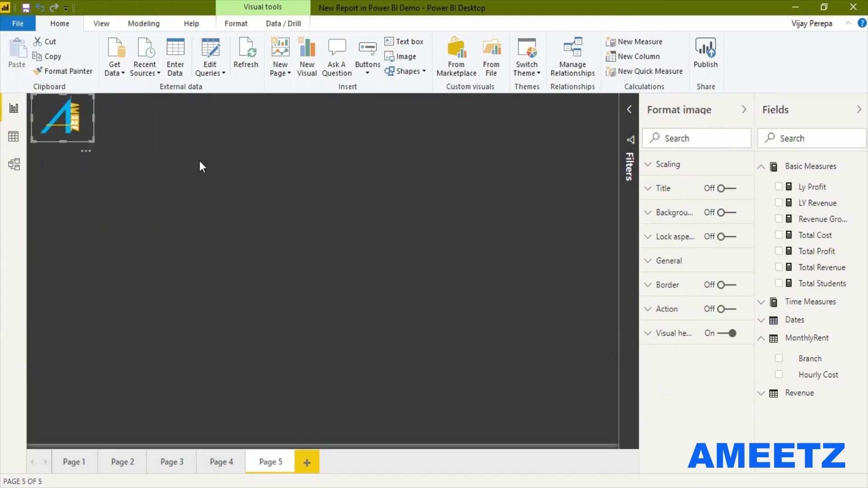
- Add a text box to the page with the heading "REPORT WITH Q&A"
click(402, 41)
click(180, 259)
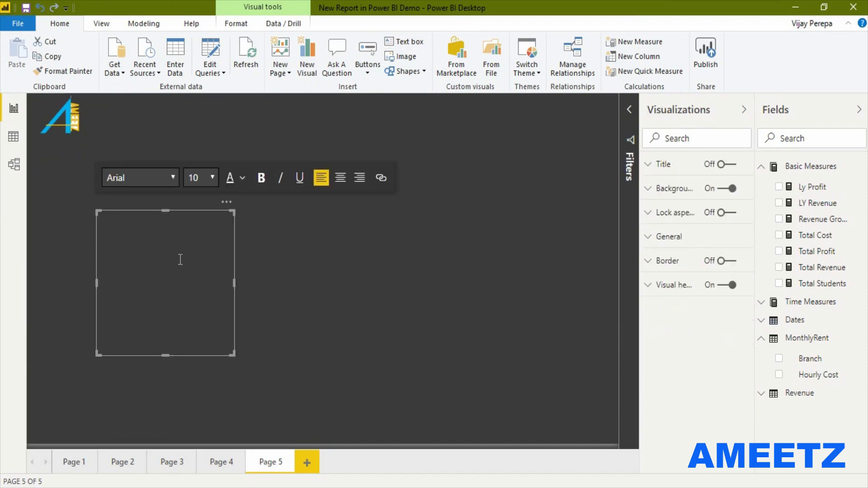
text(REPORT WITH Q&A)
- Format the "REPORT WITH Q&A" heading in Arial Black at size 32
drag(178, 221, 3, 220)
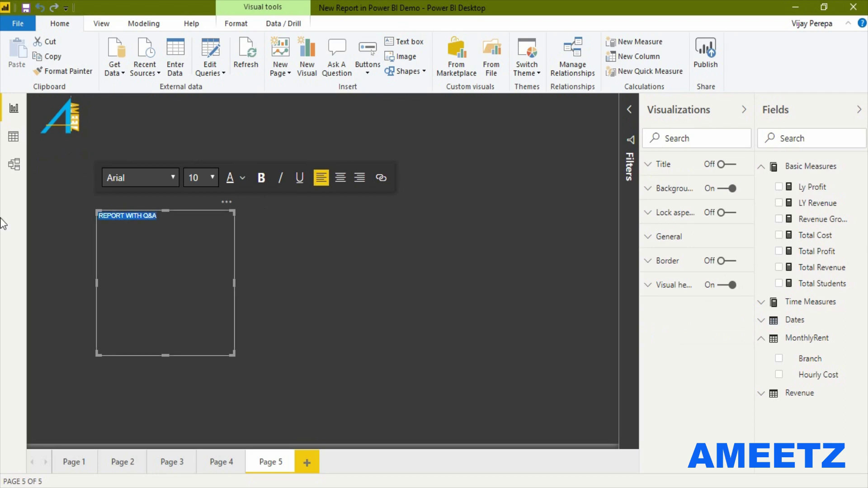
click(137, 184)
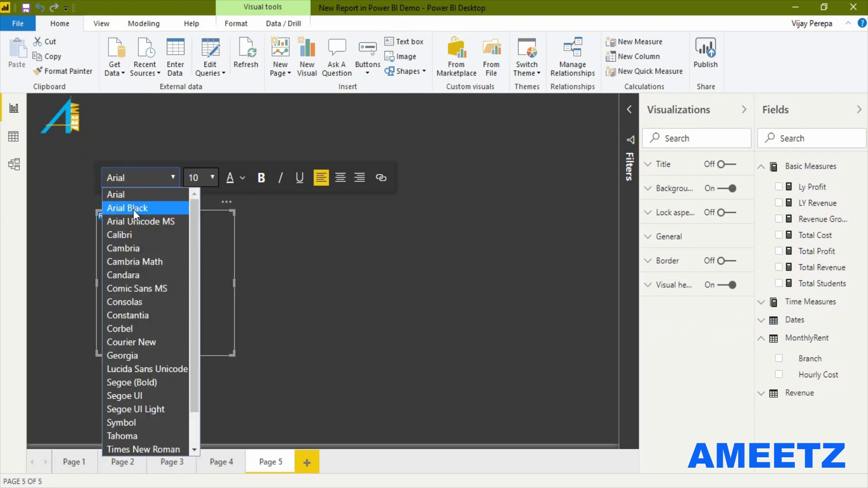
click(134, 209)
click(206, 177)
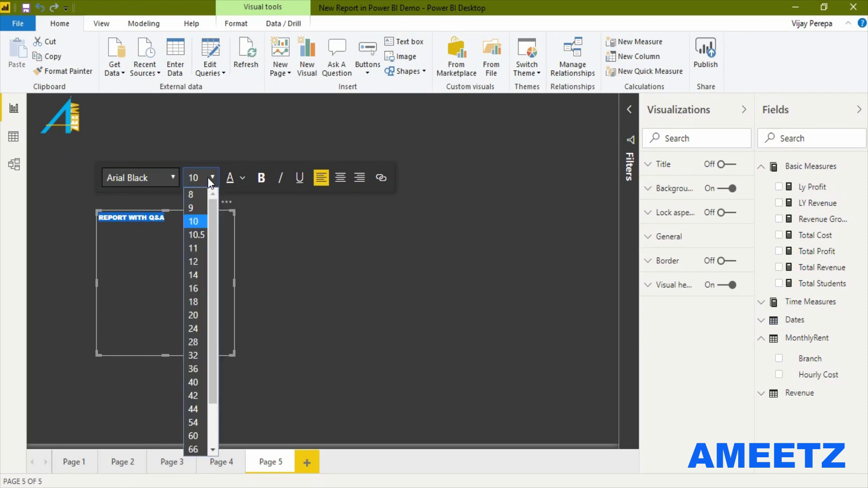
click(199, 356)
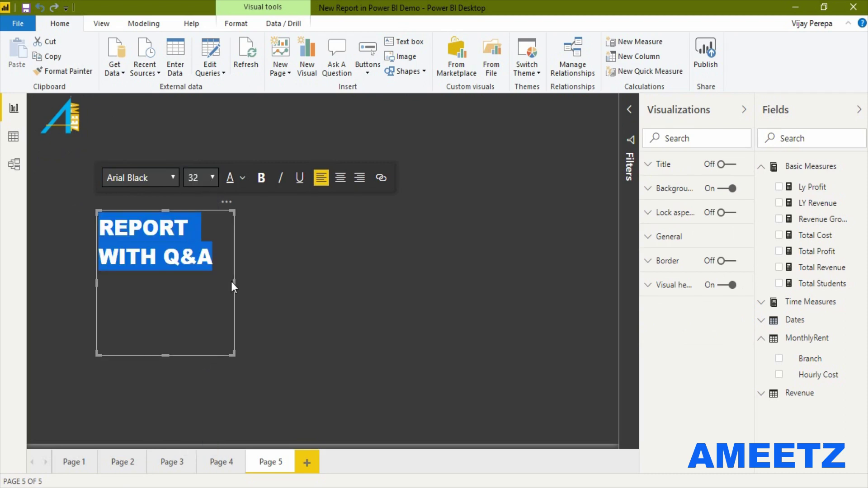
- Resize the heading's text box to a single wide line and place it beside the logo
drag(233, 285, 408, 257)
drag(251, 356, 255, 246)
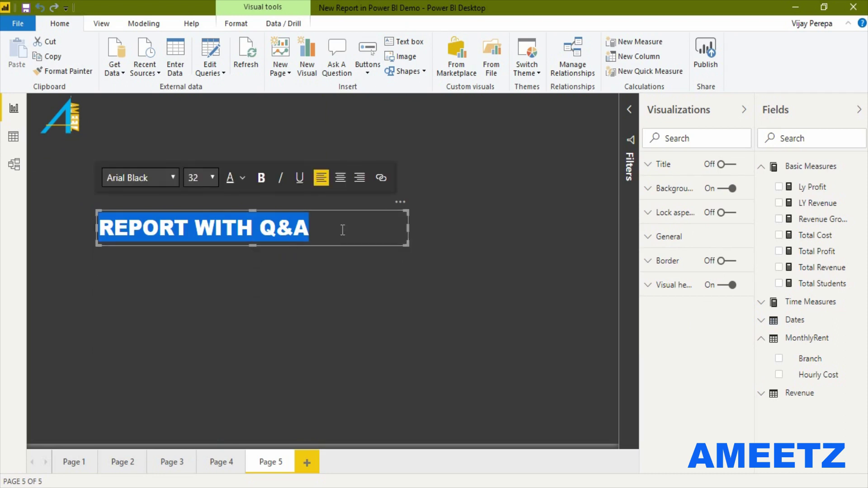
drag(344, 217, 332, 108)
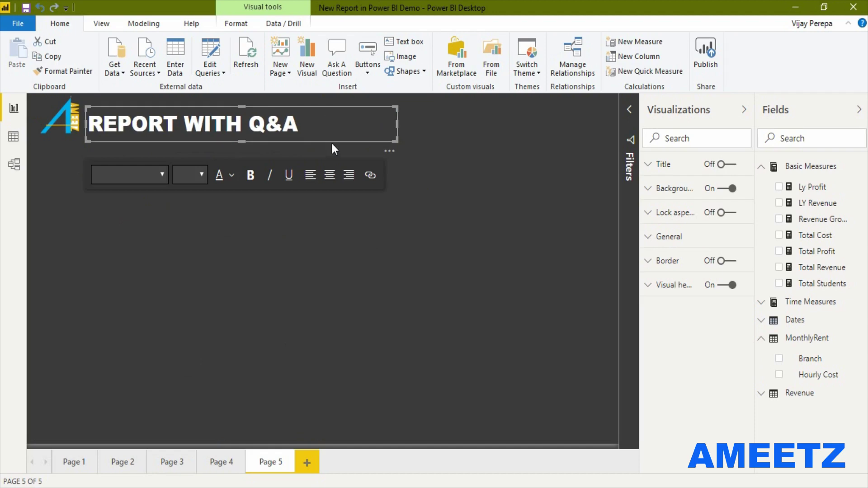
key(Escape)
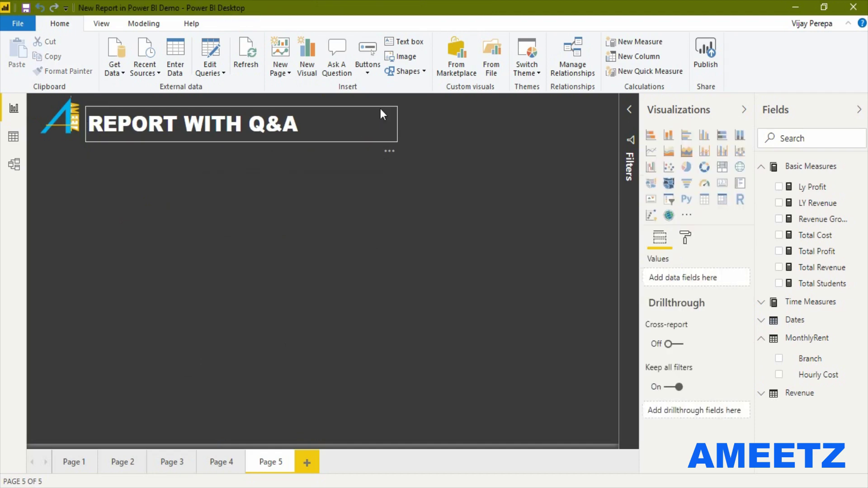
click(380, 109)
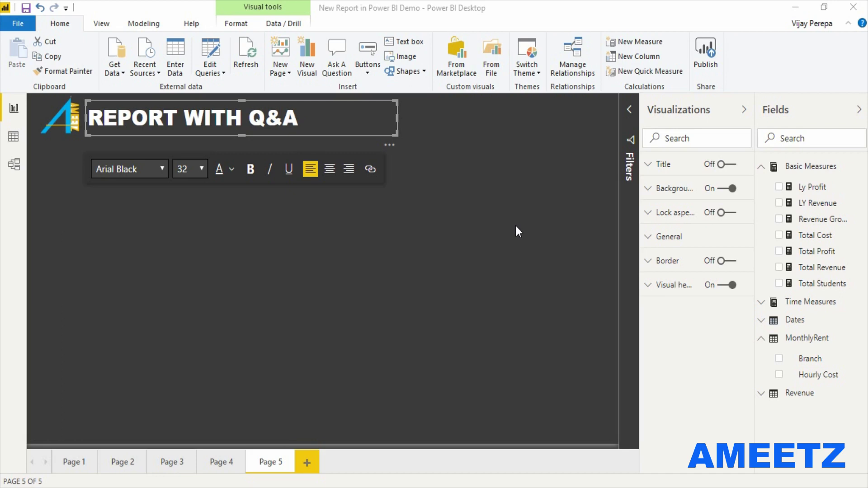
- Create a Q&A visual on the blank canvas below the heading and ask for "total revenue"
double_click(141, 214)
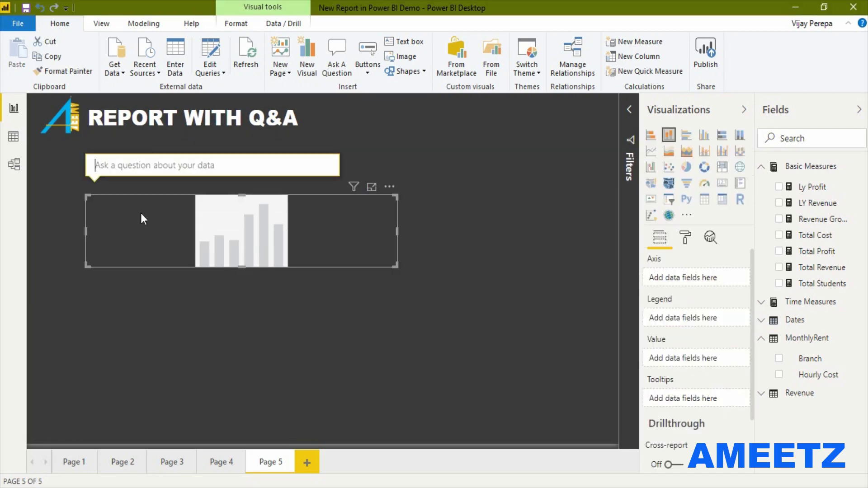
text(tot)
key(Return)
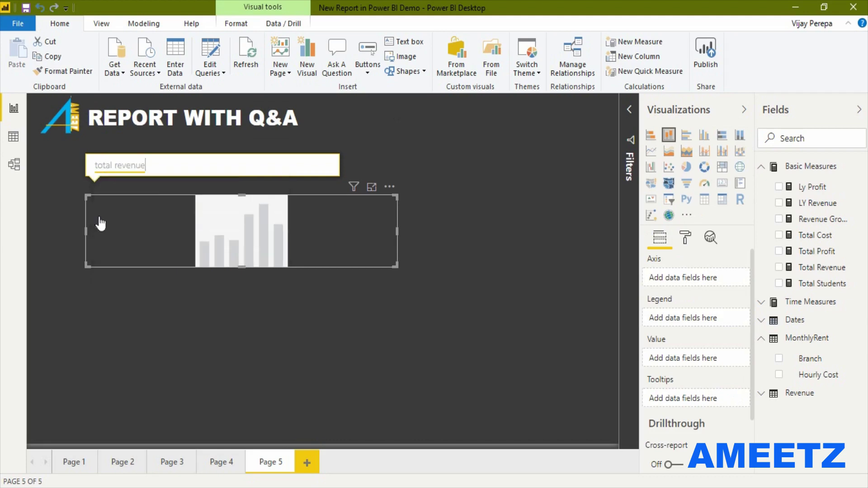
- Change the visual's question to "total profit fluctuations by month name as waterfall chart"
key(BackSpace)
key(BackSpace)
key(BackSpace)
key(BackSpace)
key(BackSpace)
key(BackSpace)
key(BackSpace)
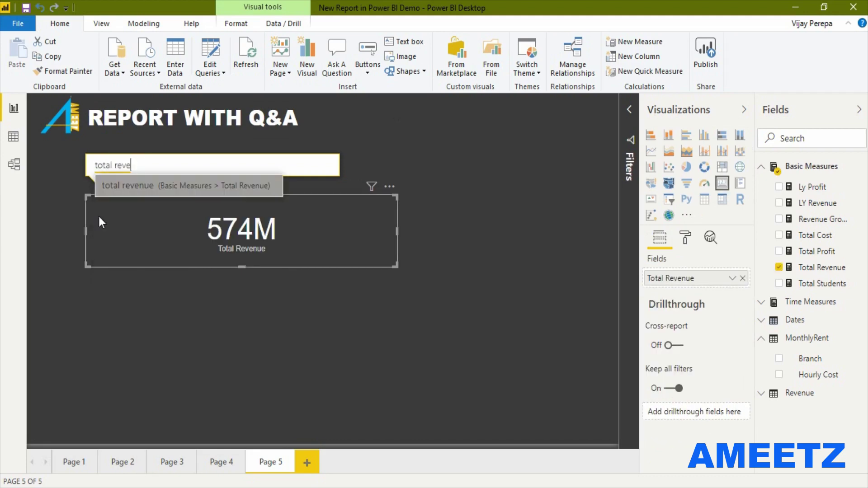
text(pr)
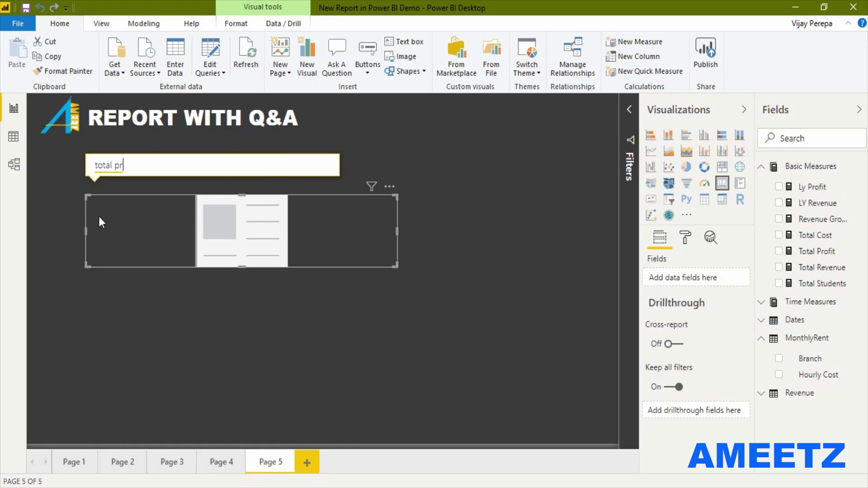
text(of)
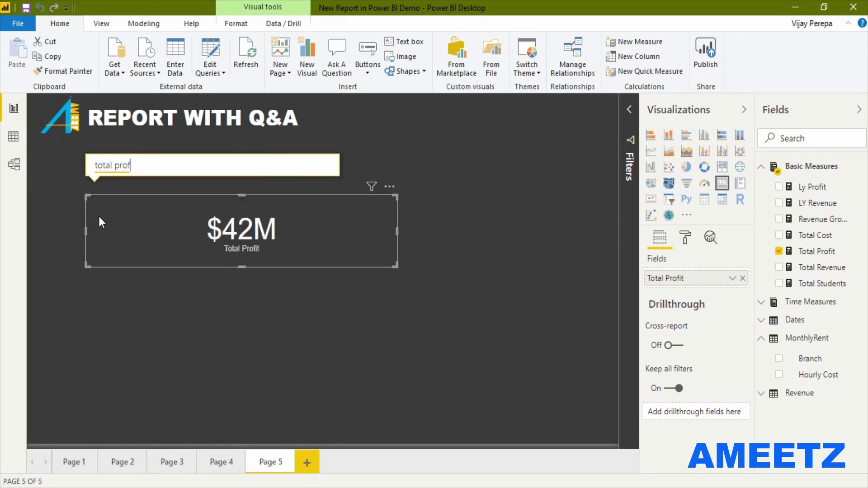
text(it fluctuations by month)
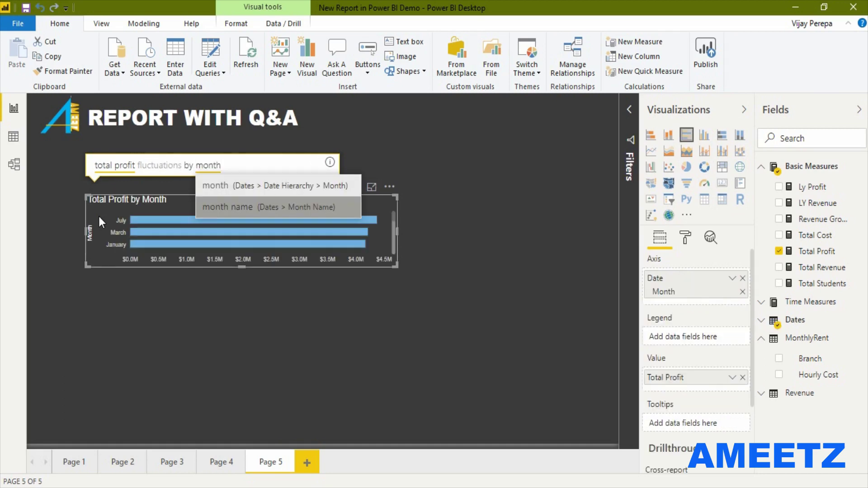
text( name as waterfall chart)
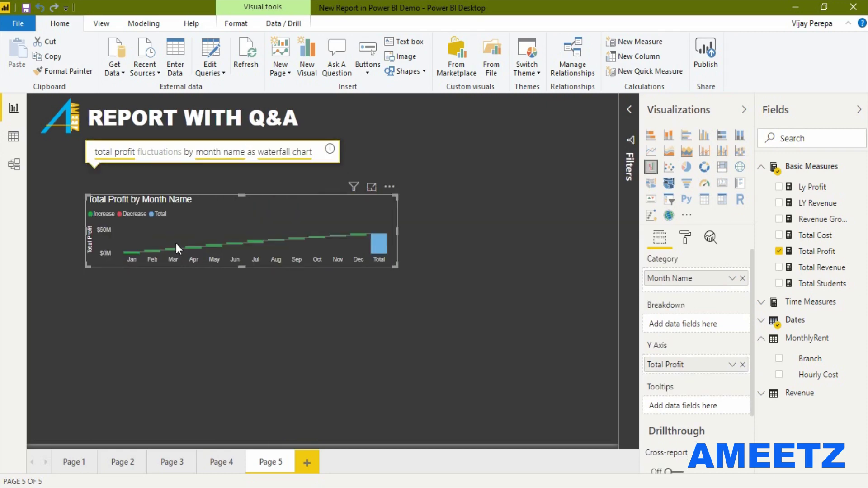
- Enlarge the waterfall chart's height and position it directly beneath the logo and heading, aligned with the logo's left edge
drag(392, 268, 391, 406)
drag(287, 256, 229, 199)
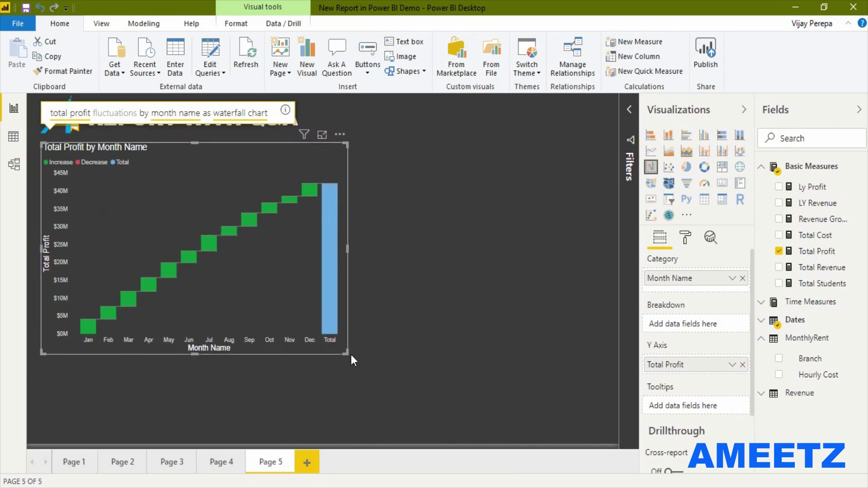
drag(347, 352, 348, 342)
click(348, 340)
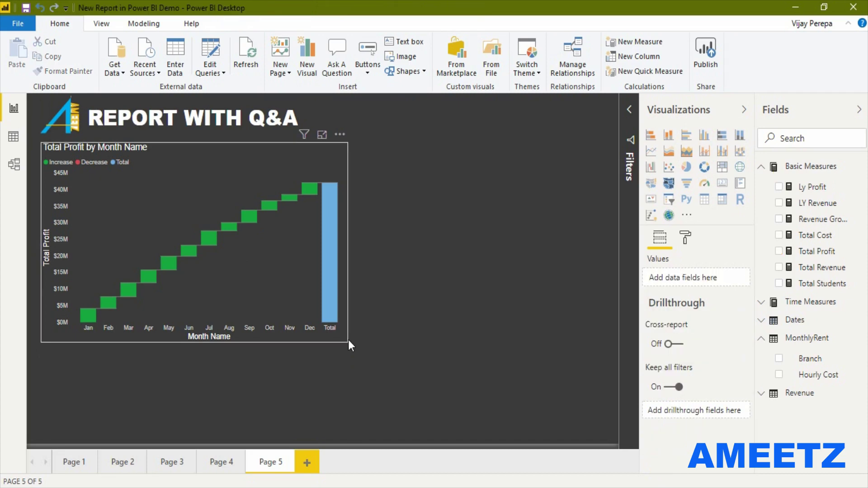
drag(349, 341, 349, 331)
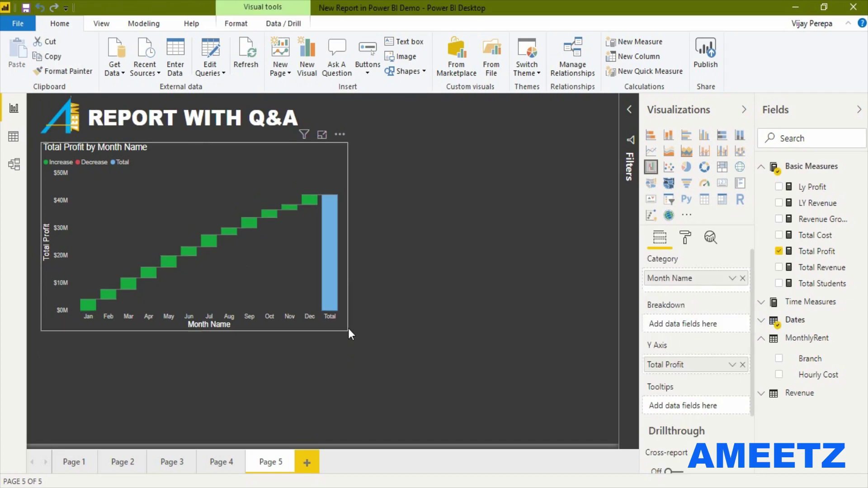
click(351, 336)
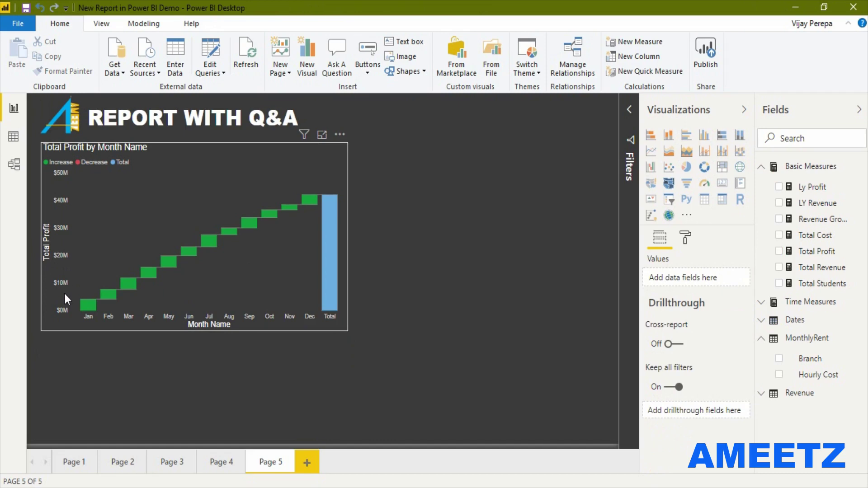
- Turn off the waterfall chart's Y axis and turn on its data labels
click(242, 119)
click(244, 186)
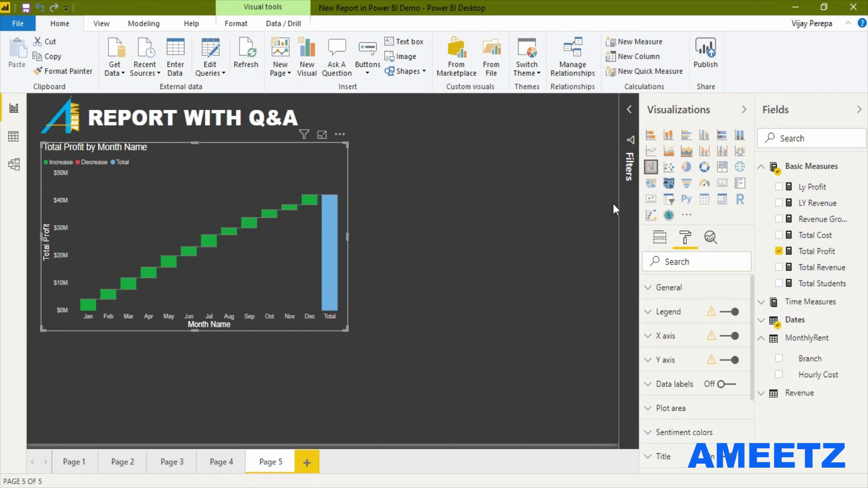
click(724, 361)
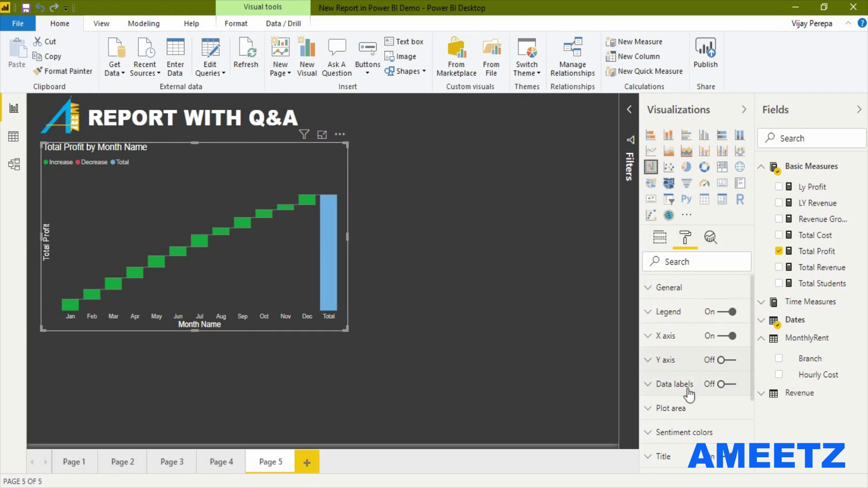
click(730, 385)
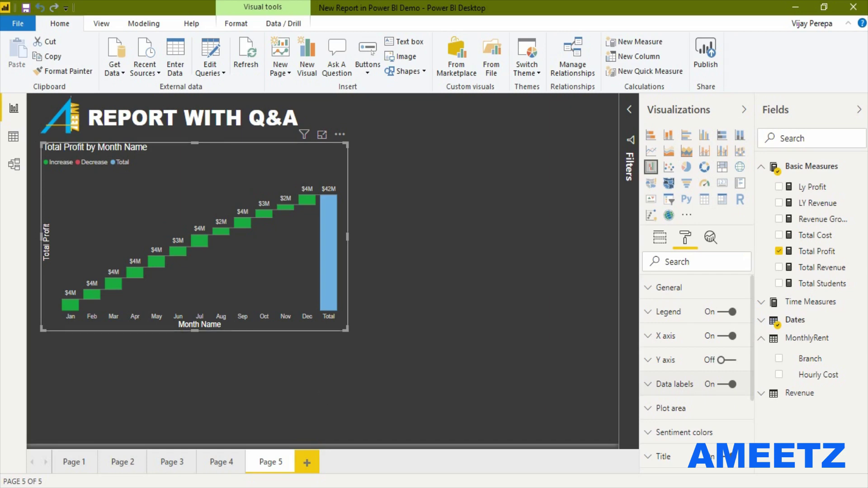
click(522, 226)
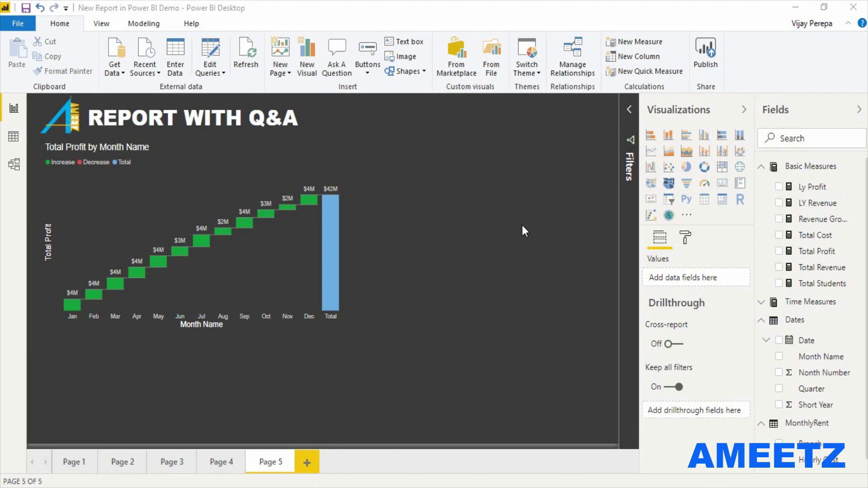
- Add a slicer for the Short Year field, shrunk to a small box in the blank area above and right of the waterfall chart
click(669, 199)
drag(201, 375, 468, 132)
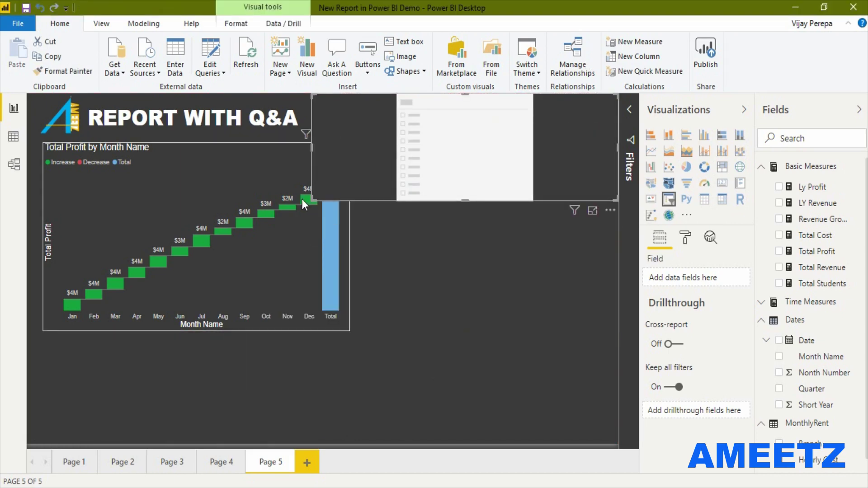
drag(310, 201, 499, 145)
click(501, 149)
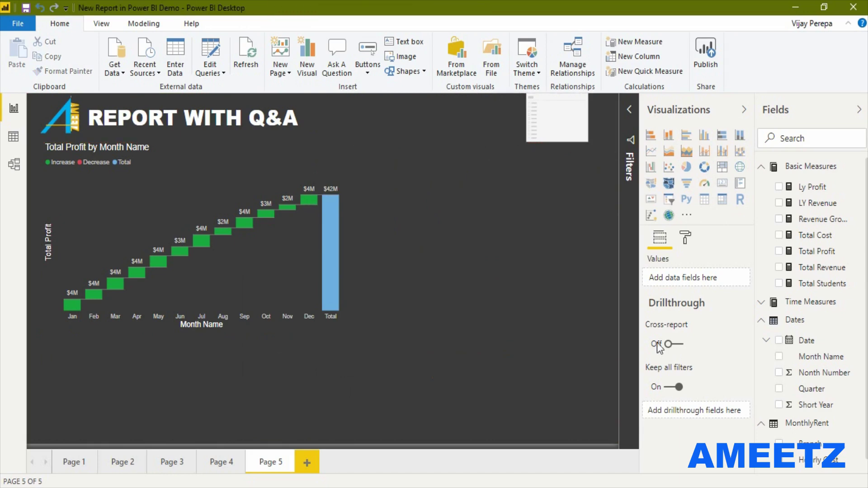
drag(829, 411, 558, 164)
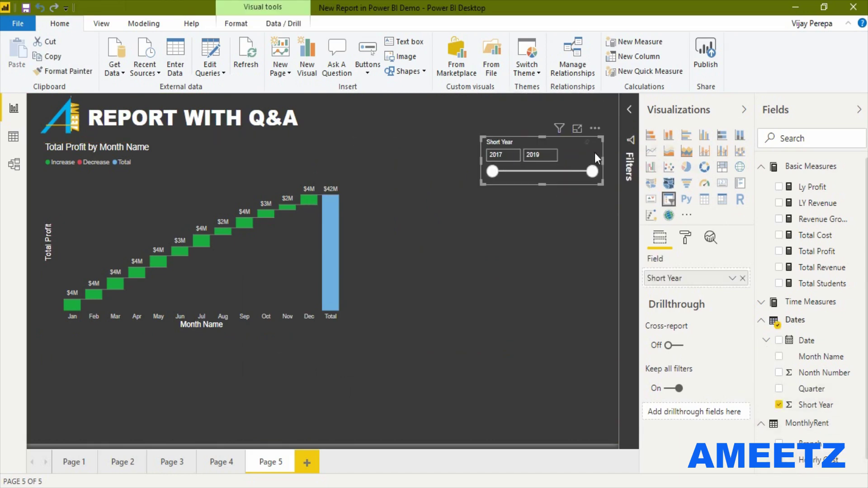
- Change the Short Year slicer to the List style and set its orientation to Horizontal
click(589, 144)
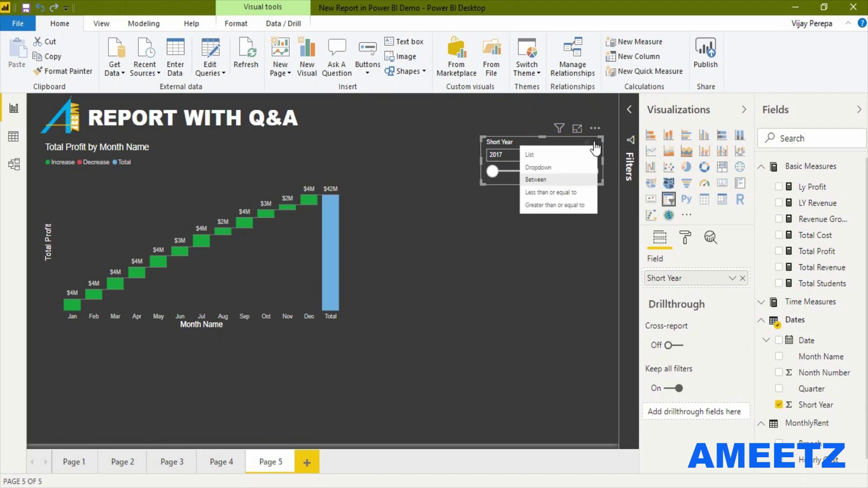
click(567, 156)
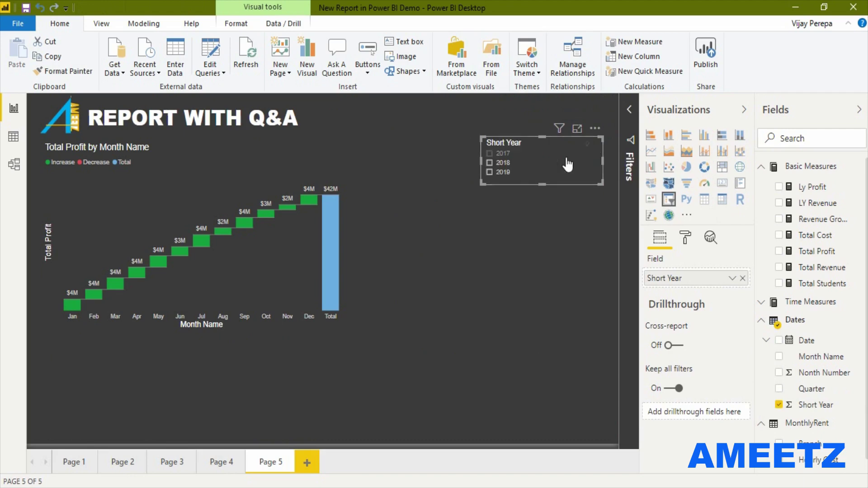
click(686, 241)
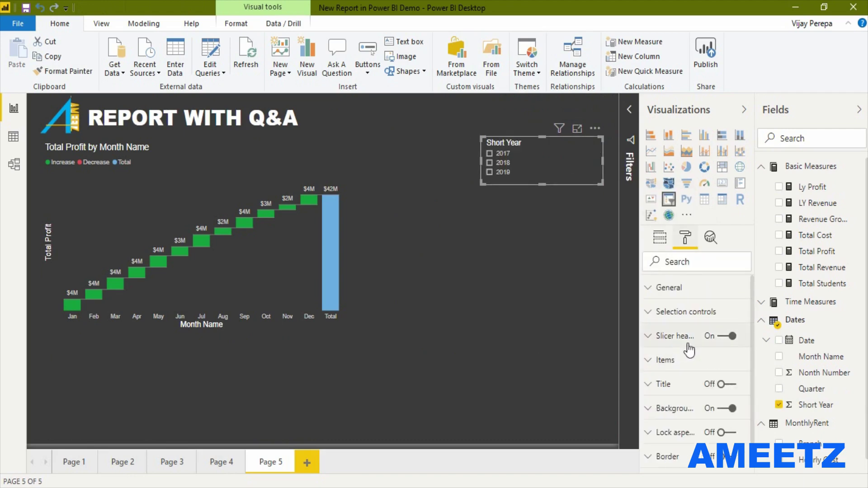
click(682, 292)
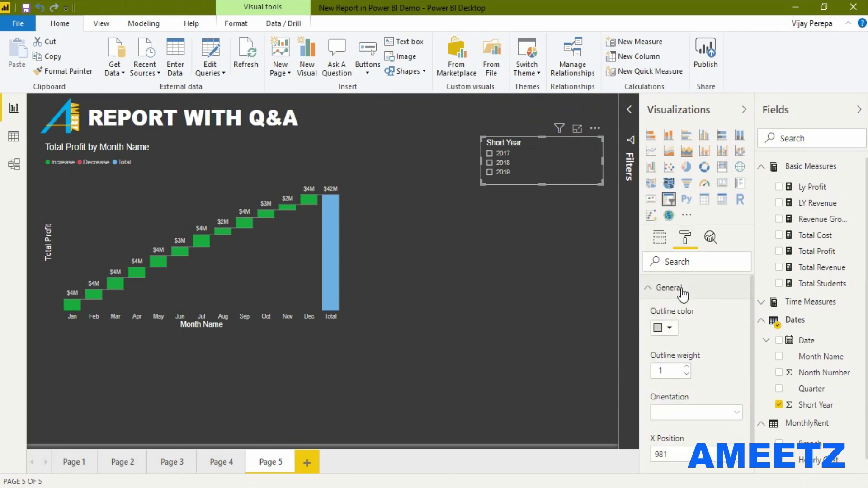
click(706, 412)
click(706, 443)
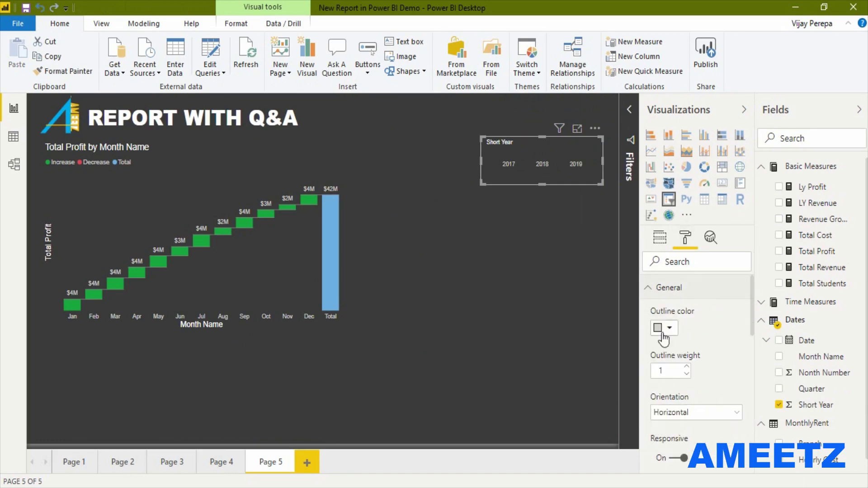
click(655, 288)
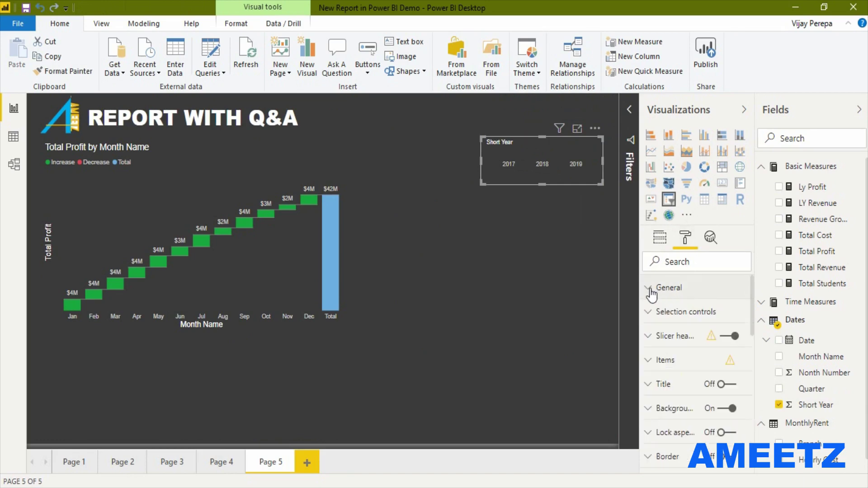
- Give the slicer items a white font color and a dark green background
click(670, 365)
click(671, 401)
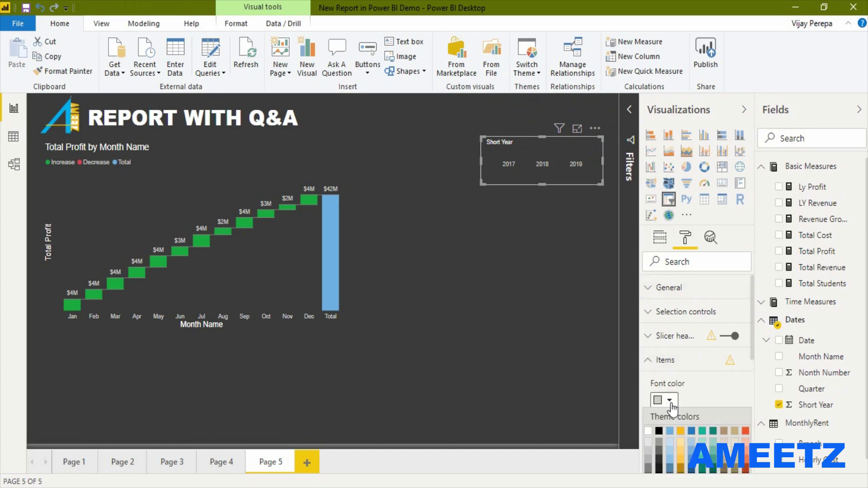
click(653, 434)
click(670, 446)
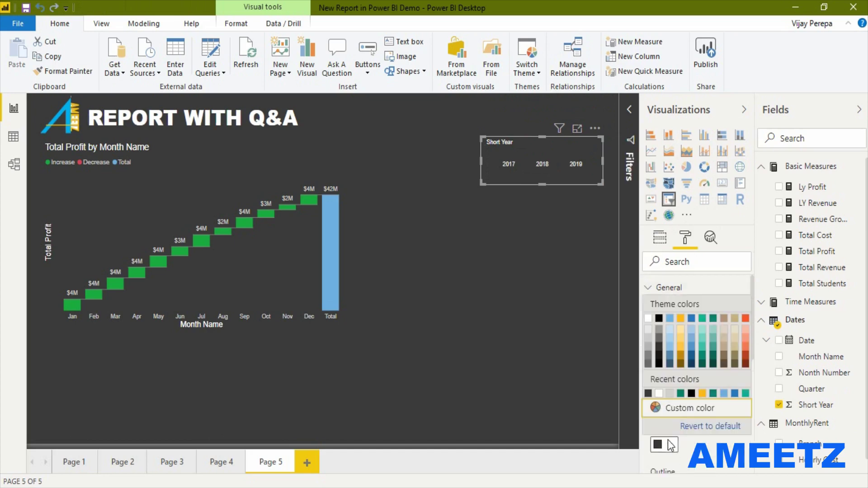
click(703, 356)
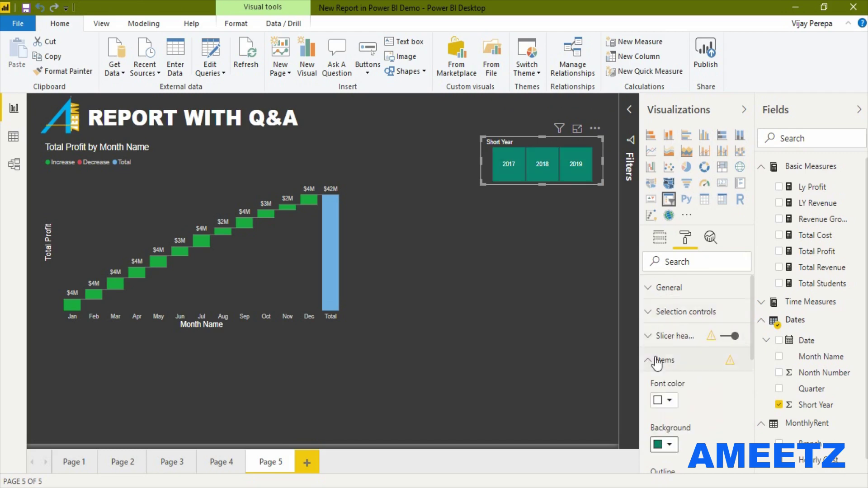
- Set the text size of the slicer items to 14 pt
scroll(693, 433, down, 4)
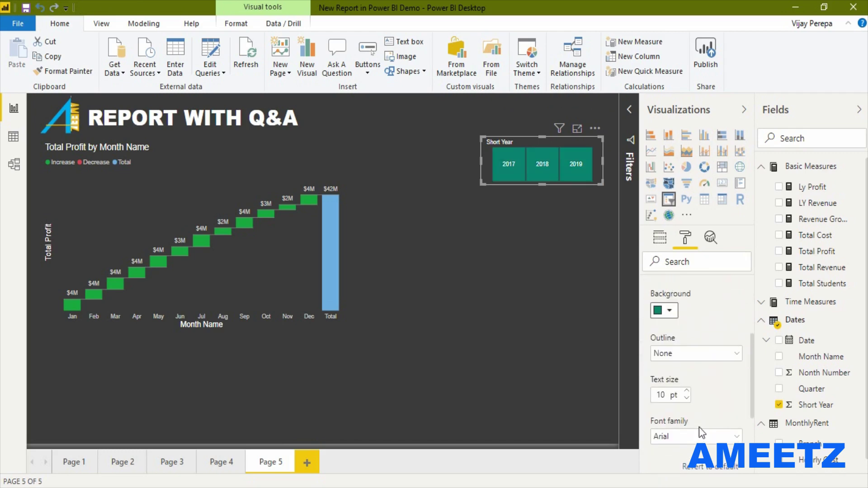
click(687, 392)
click(687, 391)
click(687, 392)
click(687, 392)
- Make the slicer wider and flatter and place it in the upper-right corner of the report page
drag(487, 185, 423, 170)
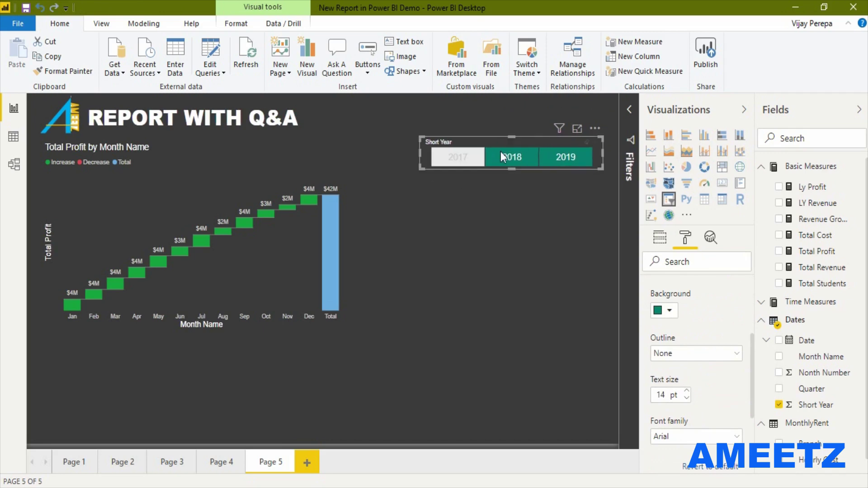
drag(522, 142, 537, 98)
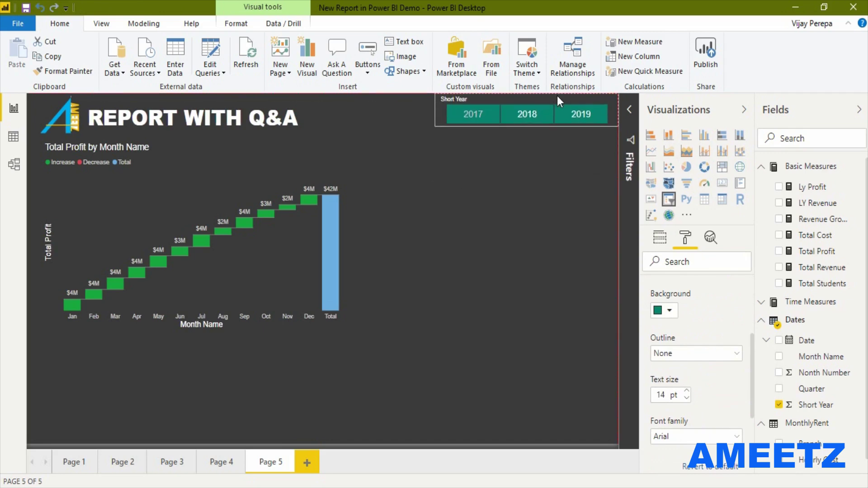
drag(526, 128, 530, 128)
click(529, 127)
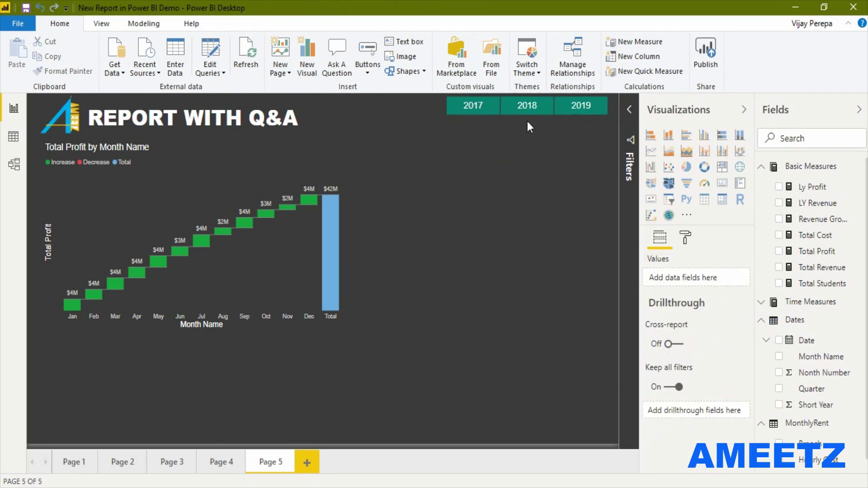
- Create a Q&A visual for "revenue growth by customer" and place it directly beside the waterfall chart
double_click(527, 226)
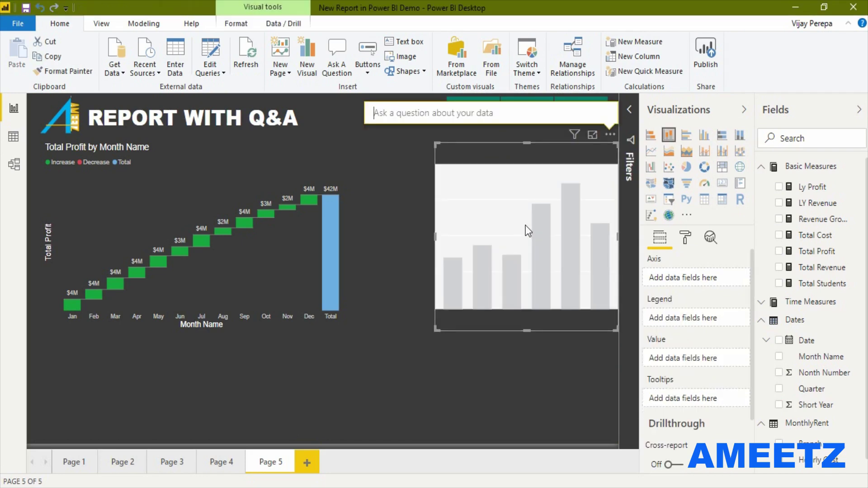
text(reve)
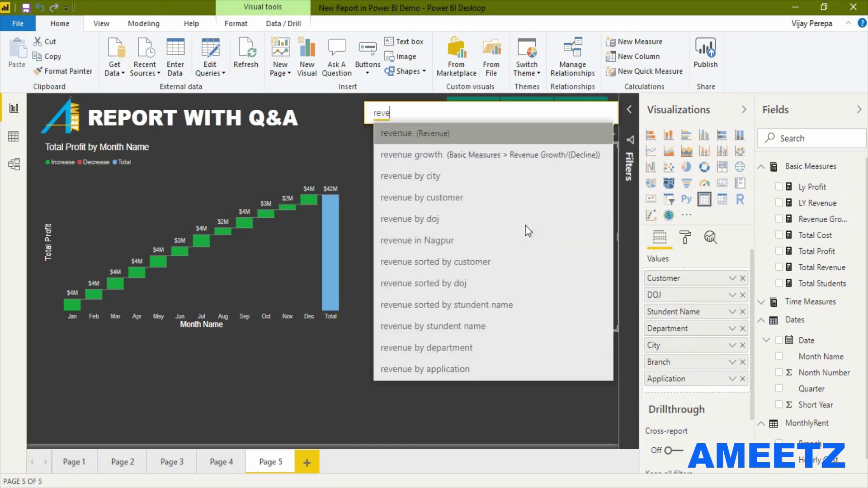
text(nue)
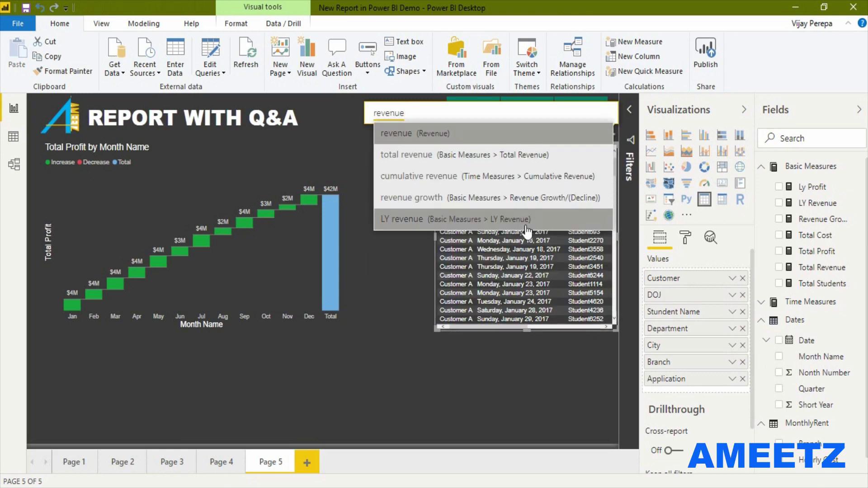
key(Down)
key(Down)
key(Down)
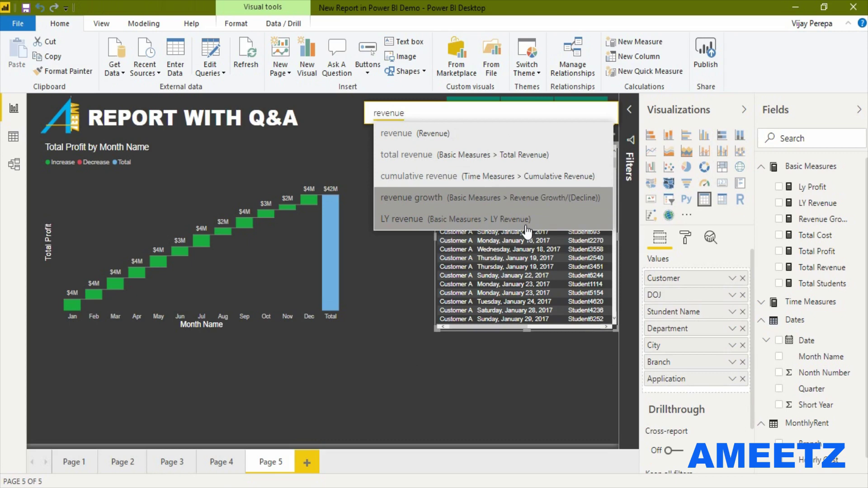
key(Return)
text(by customer)
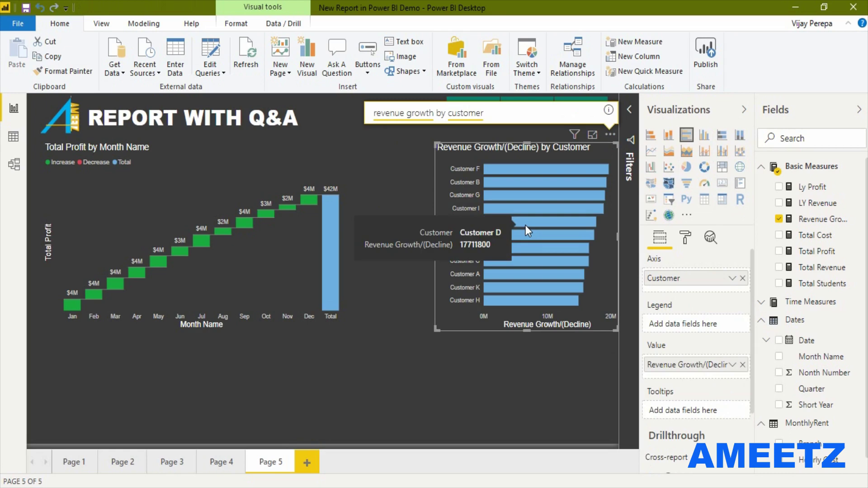
drag(596, 299, 515, 297)
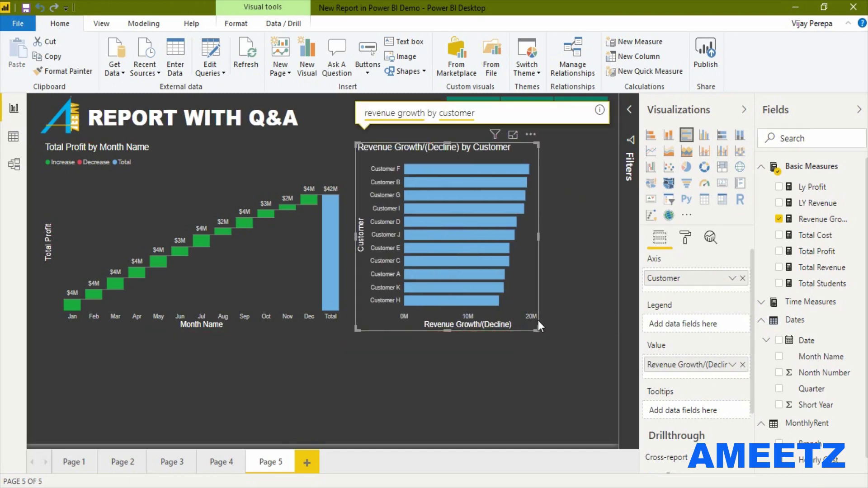
- Turn off the customer bar chart's X axis and turn on its data labels
click(686, 236)
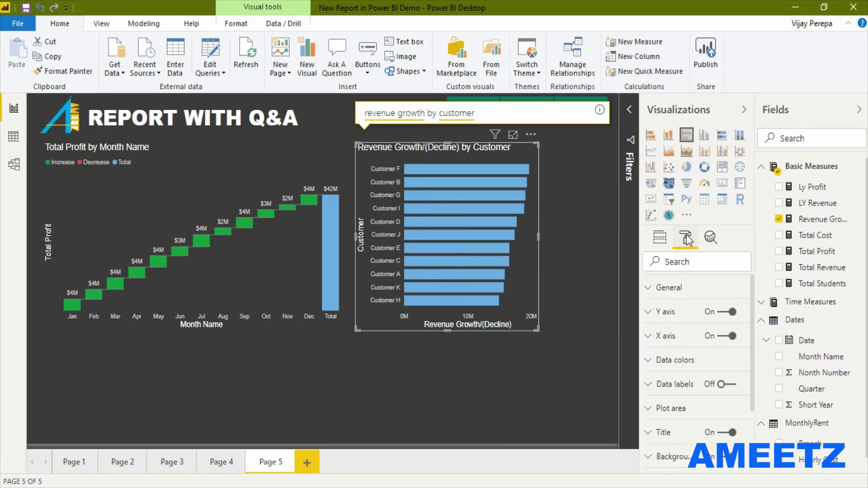
click(724, 338)
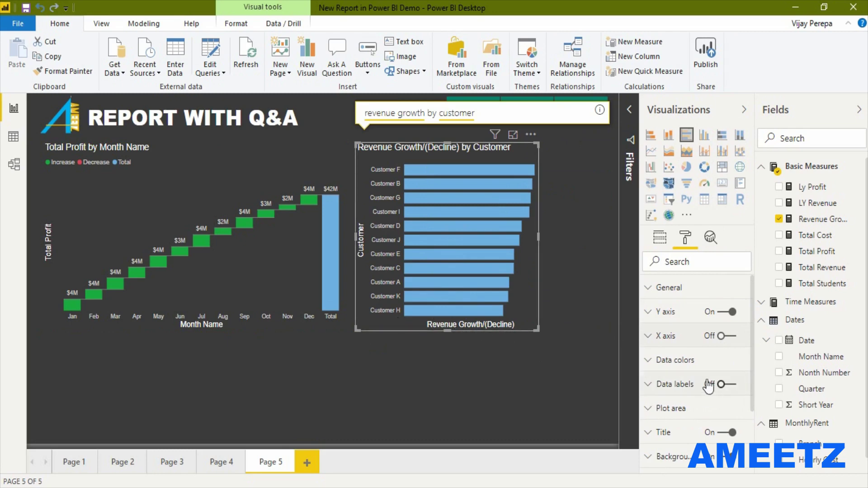
click(730, 386)
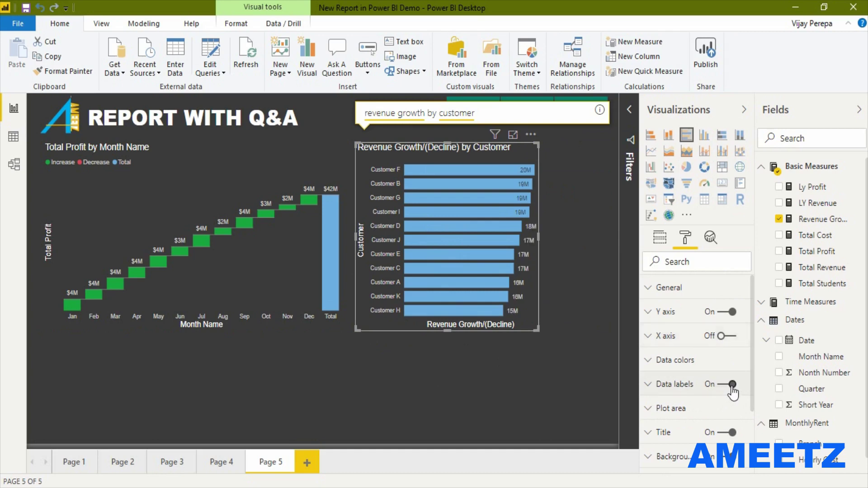
- Raise the bar chart's Y axis maximum size to its upper limit and narrow the chart slightly
click(666, 316)
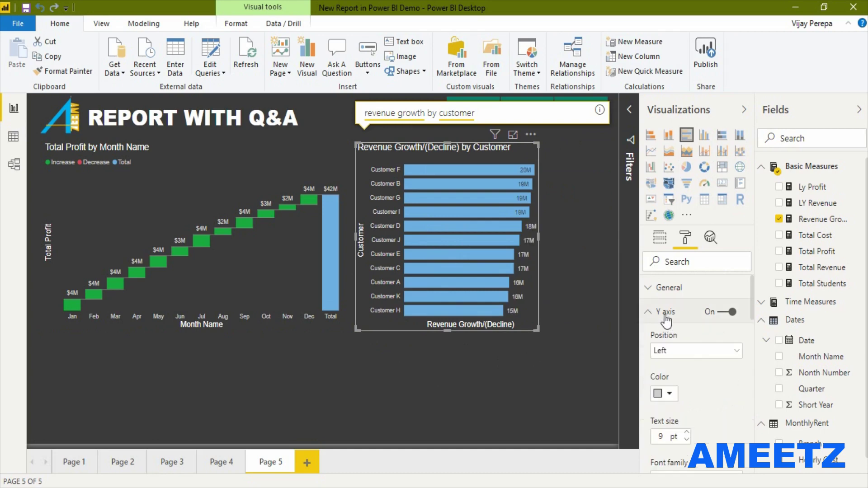
scroll(715, 421, down, 3)
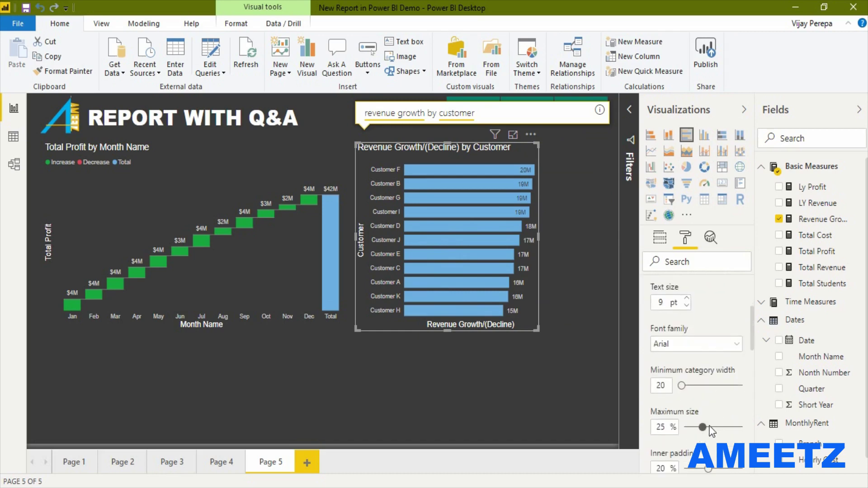
drag(703, 427, 752, 431)
drag(536, 334, 518, 334)
click(518, 333)
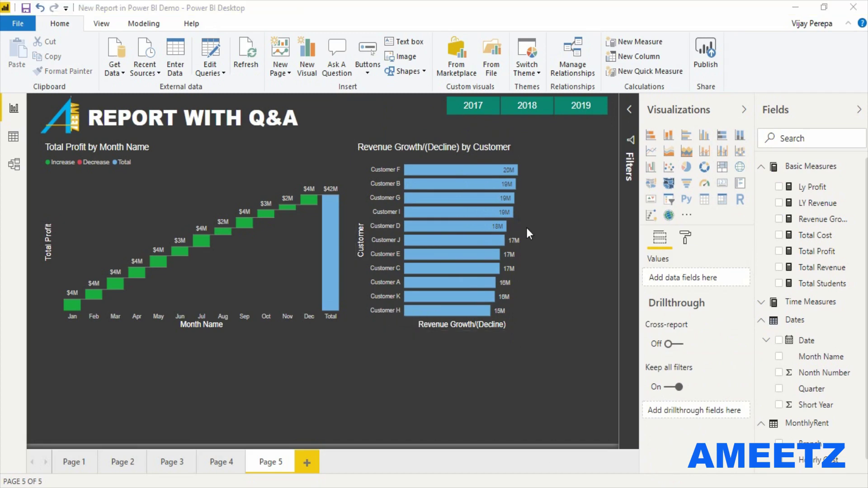
- Create a Q&A visual in the blank space beside the bar chart and ask for "total profit by customer as table"
double_click(582, 209)
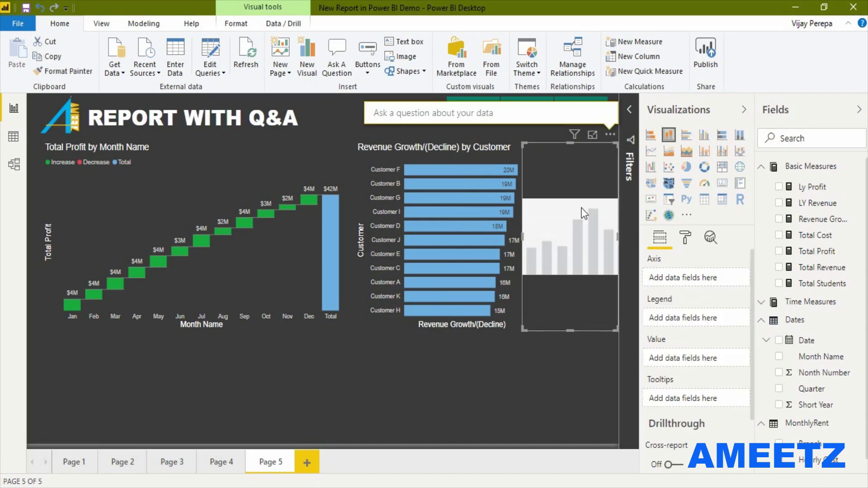
text(tota)
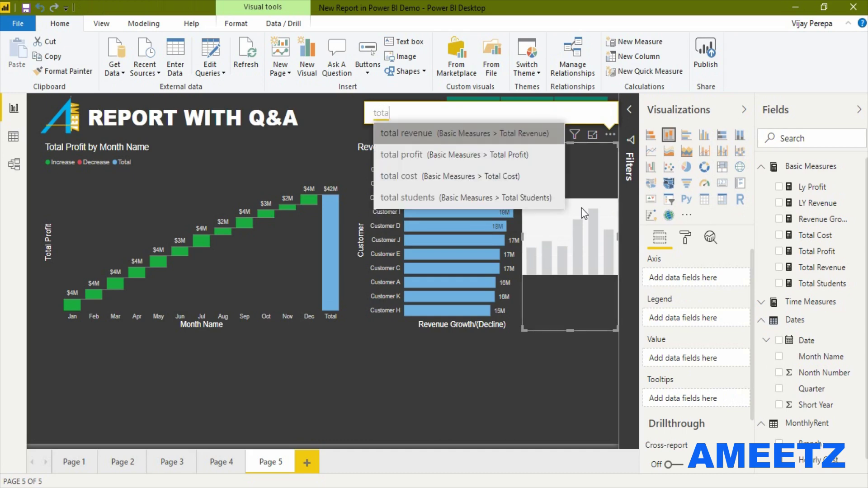
key(Down)
key(Return)
text(y)
key(BackSpace)
text(by custo)
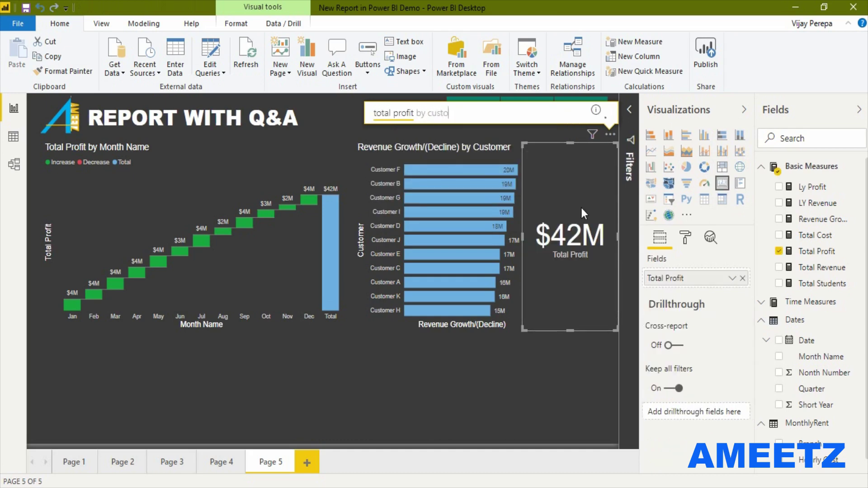
text(mer as ta)
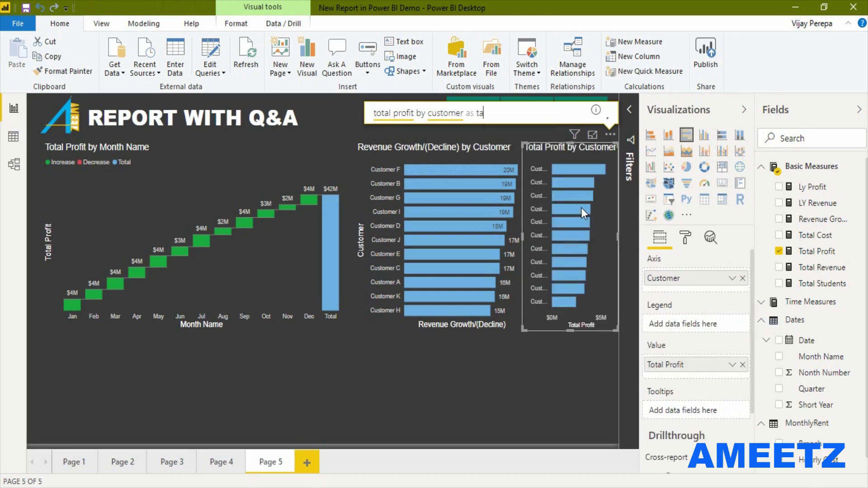
text(ble)
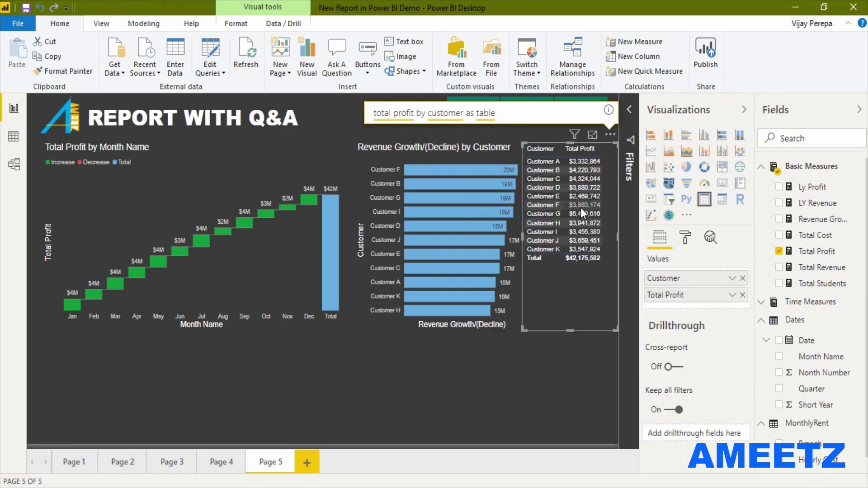
click(423, 349)
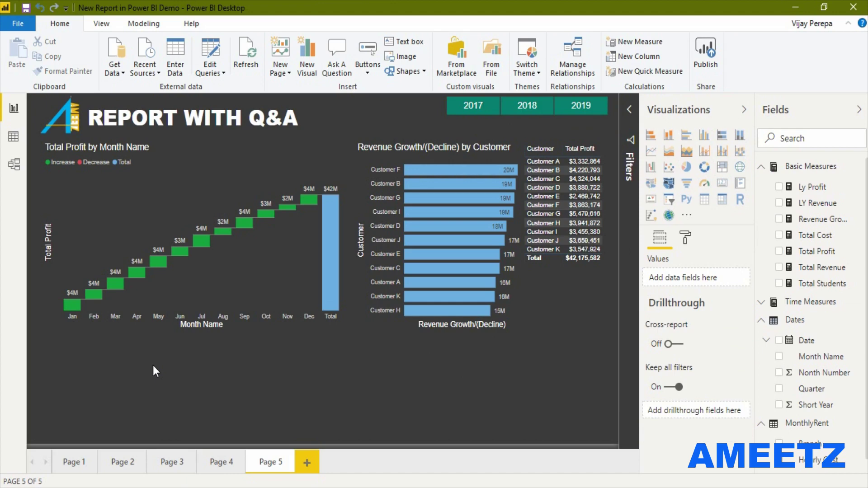
- Create a Q&A card for "total revenue" in the blank space below the waterfall chart and narrow it to about a third of its width
double_click(114, 385)
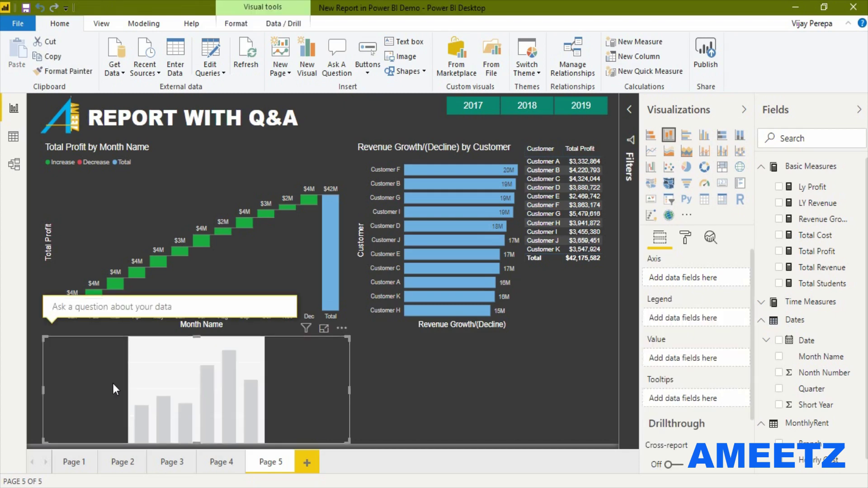
text(total revenue)
key(BackSpace)
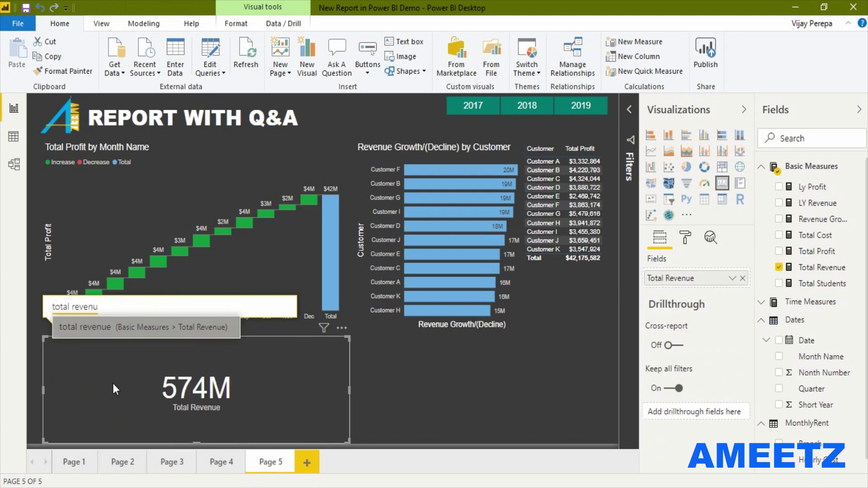
click(391, 394)
click(349, 392)
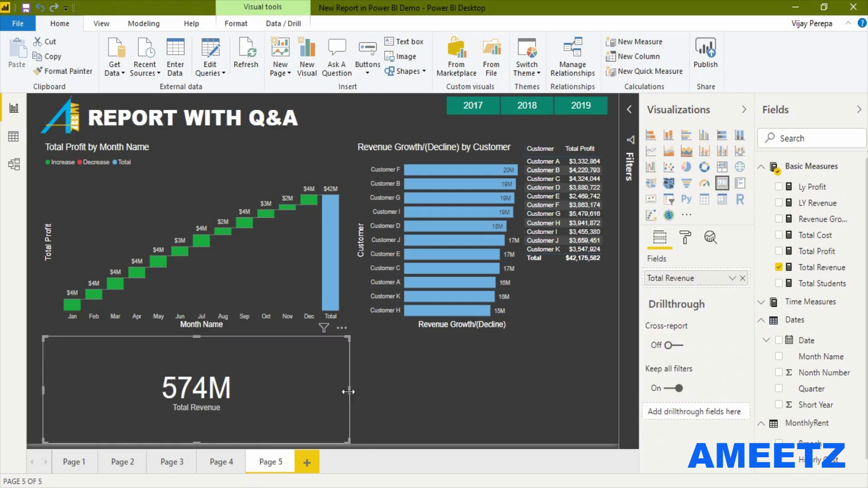
drag(348, 392, 144, 389)
click(173, 386)
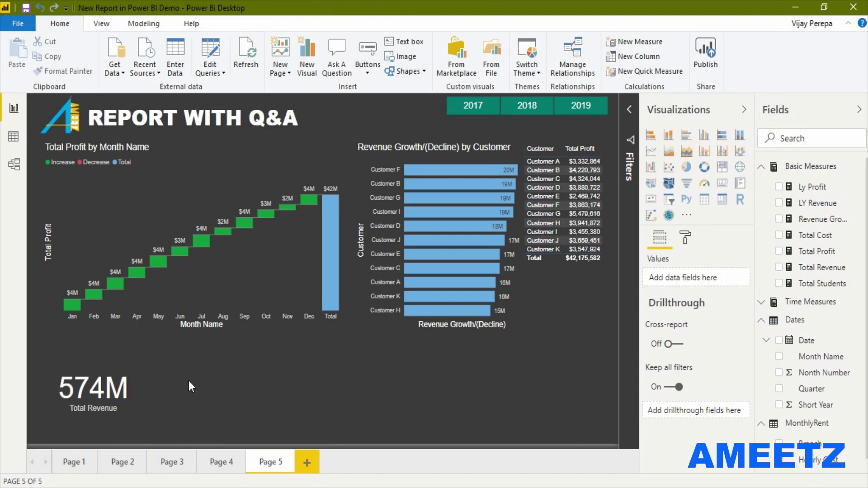
- Create a Q&A card for "Total Cost" beside the Total Revenue card and halve its width
double_click(189, 382)
text(Total Cost)
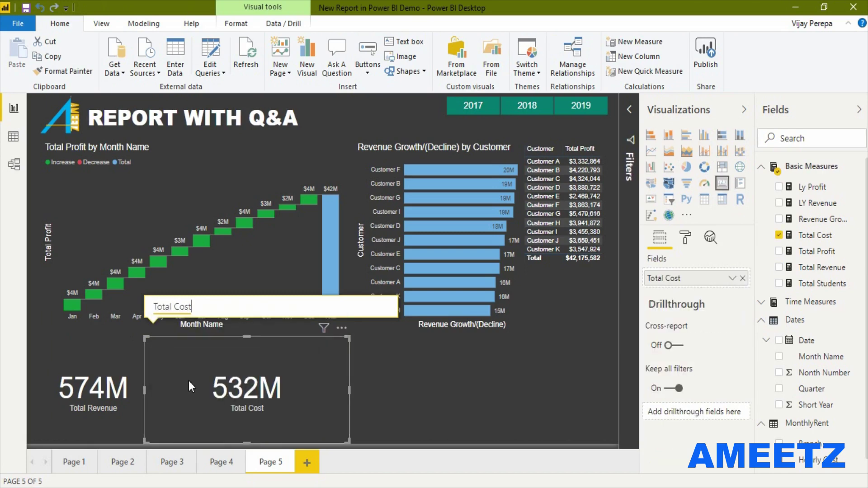
drag(350, 389, 252, 388)
- Create a Q&A card for "Total Students" in the gap beside the Total Cost card
double_click(281, 381)
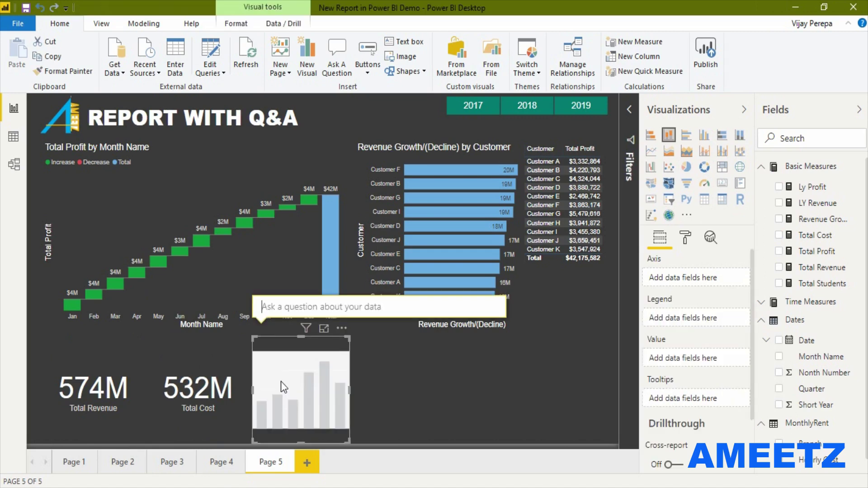
text(Tot)
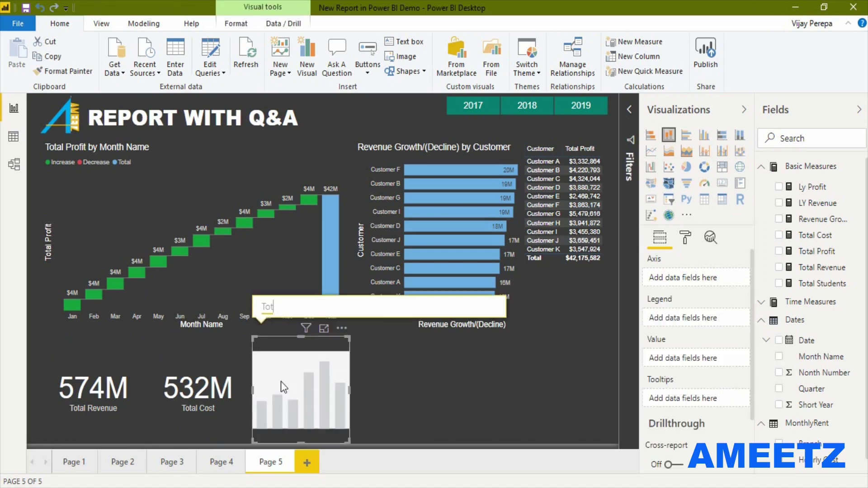
text(al Sutdents)
- Create a Q&A card for "Total Profit" beside the Total Students card, below the customer bar chart
double_click(419, 387)
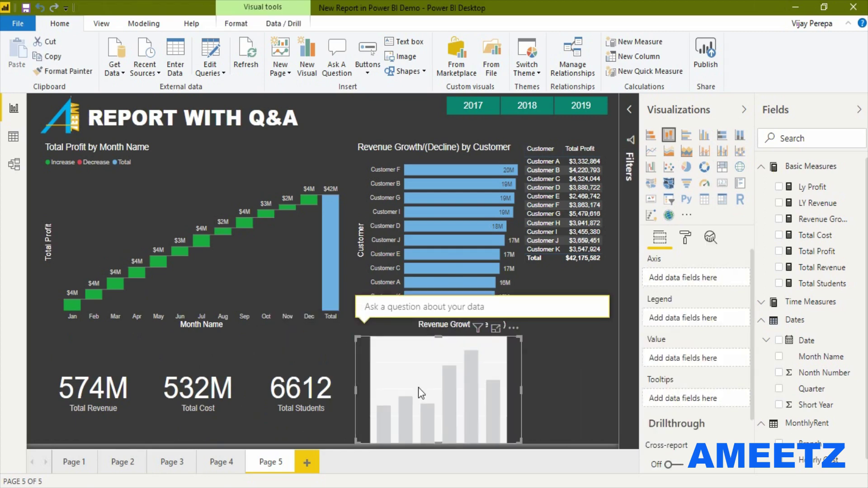
text(Total )
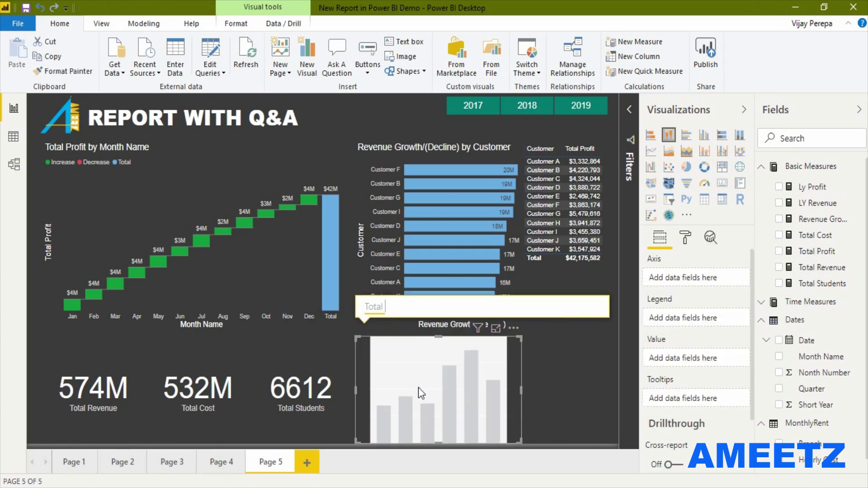
text(Profo)
key(BackSpace)
text(it)
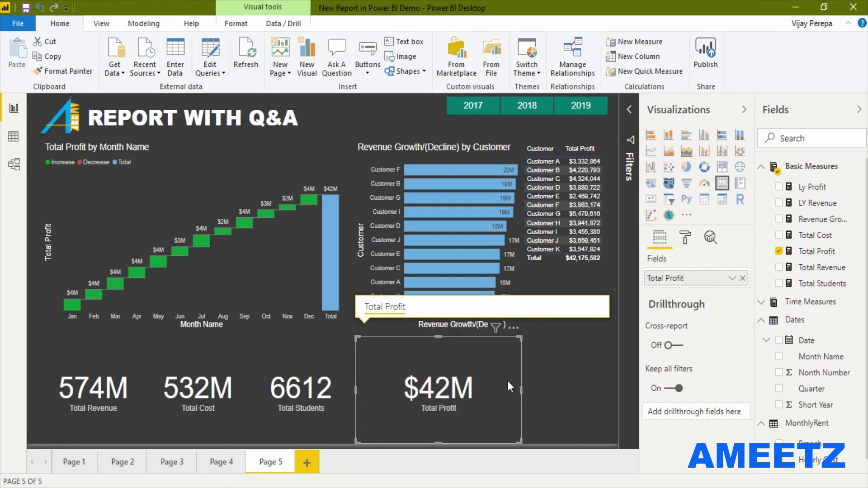
- Shift the four cards slightly toward the page's left edge and narrow the Total Profit card to match the others
drag(134, 374, 123, 371)
drag(202, 372, 198, 374)
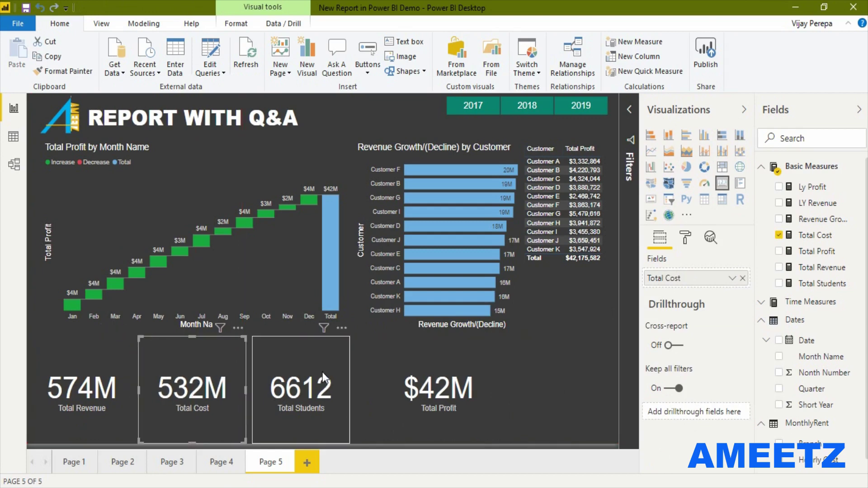
drag(322, 373, 321, 373)
drag(413, 374, 412, 373)
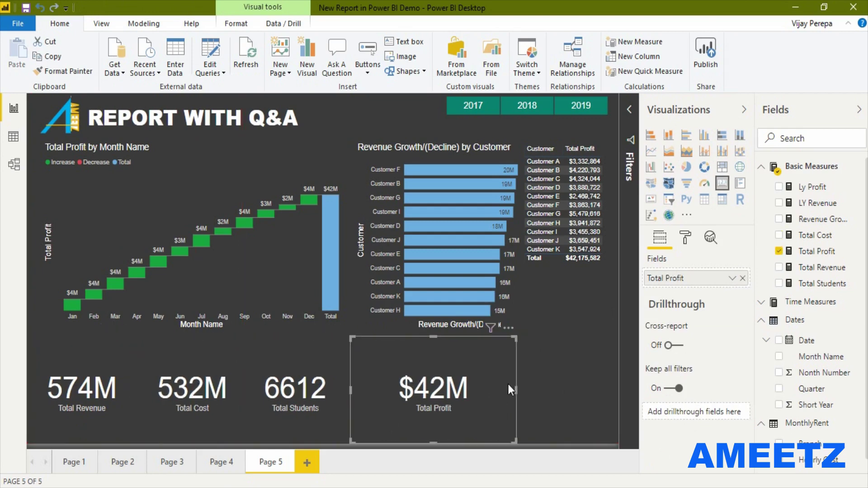
drag(514, 393, 453, 389)
click(581, 397)
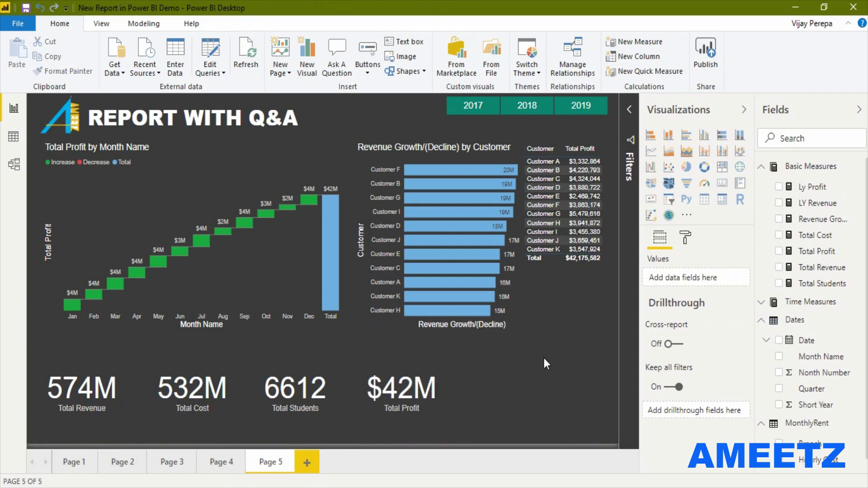
- Create a Q&A visual for "total revenue by city as map" beside the Total Profit card and widen it toward the page edge
double_click(517, 384)
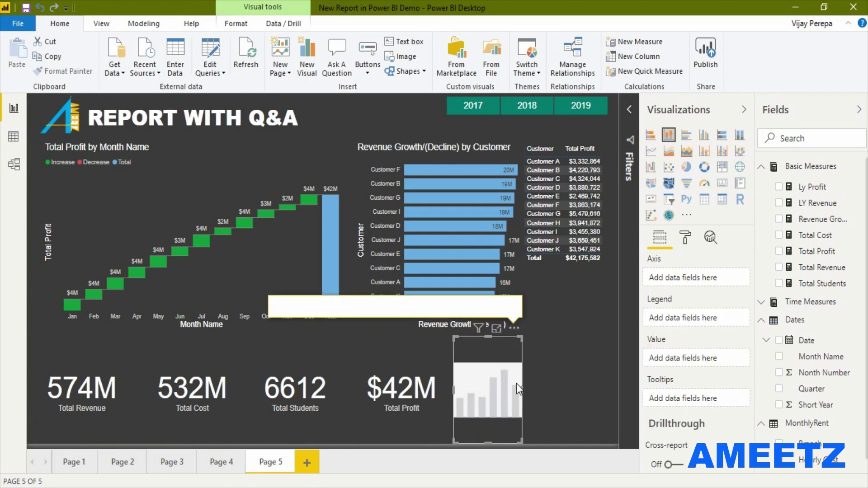
text(reven)
key(BackSpace)
key(BackSpace)
key(BackSpace)
key(BackSpace)
key(BackSpace)
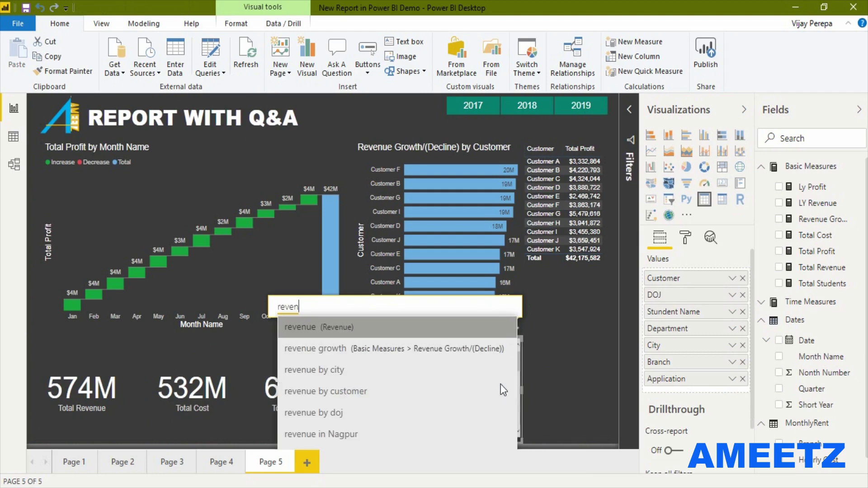
text(total)
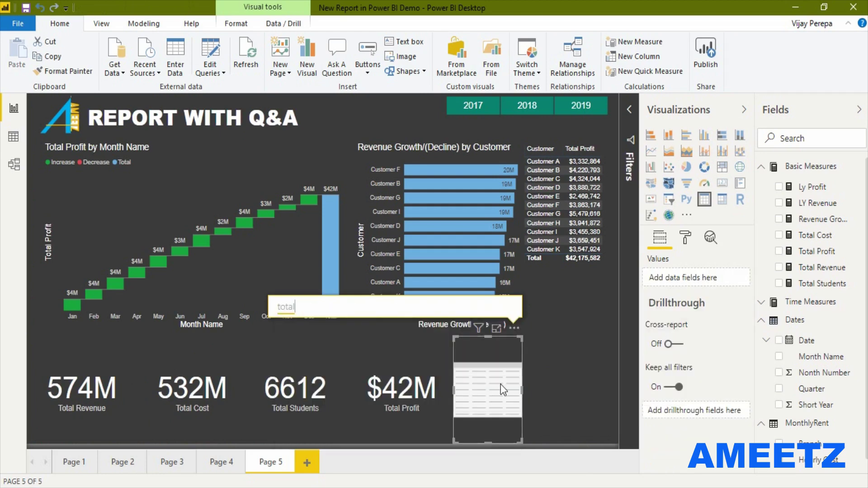
text( revenue)
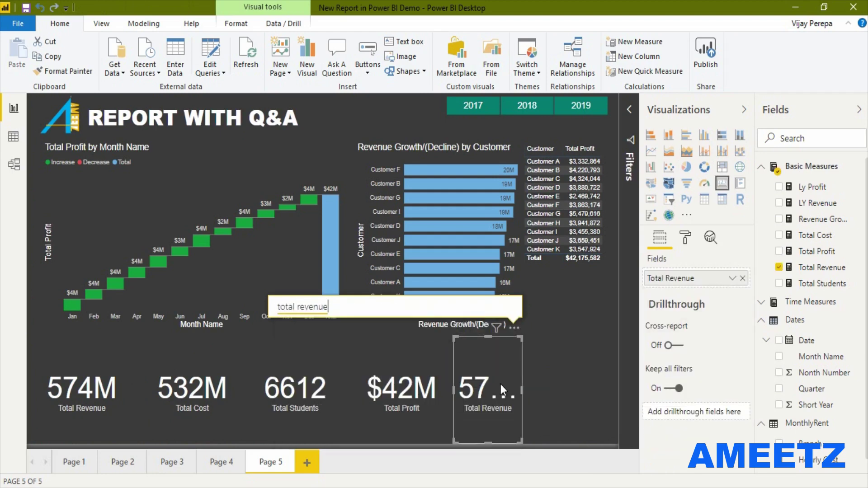
text( by city as map)
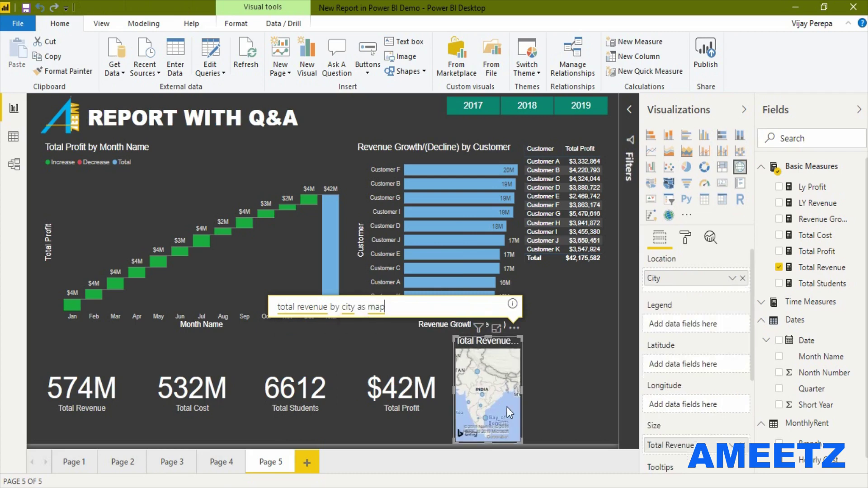
click(593, 441)
drag(592, 441, 613, 441)
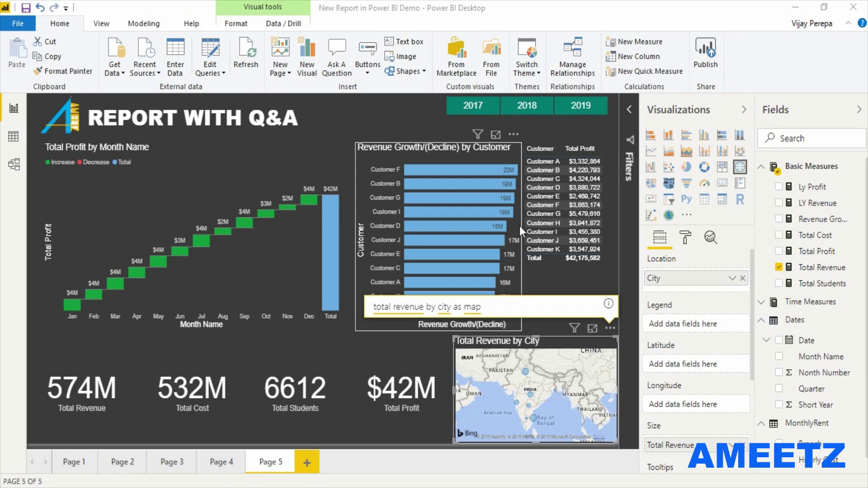
key(Escape)
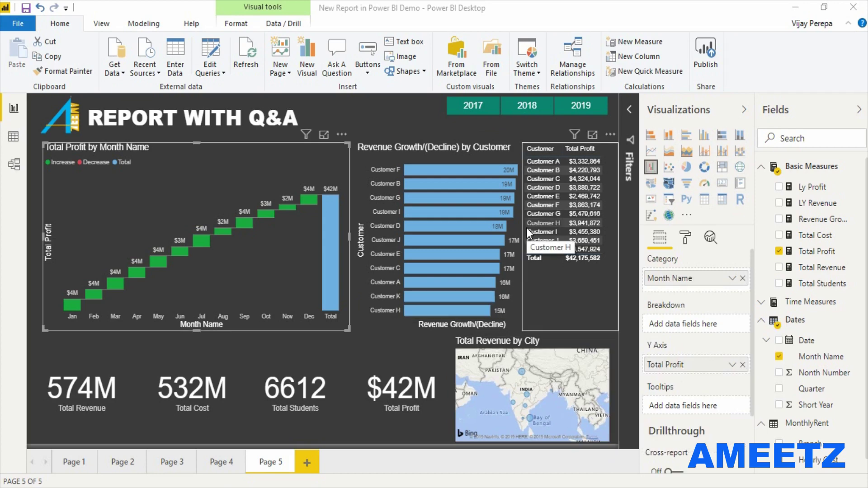
- Turn on the border of the waterfall chart and set its color to white
click(267, 172)
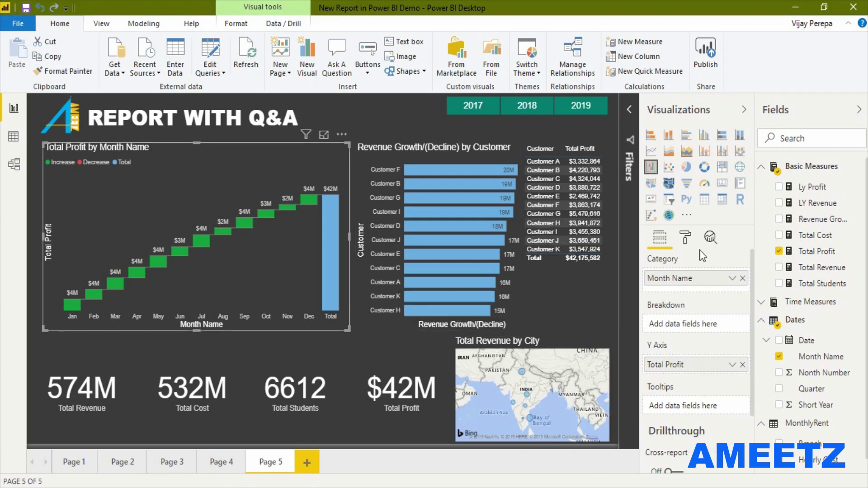
click(687, 239)
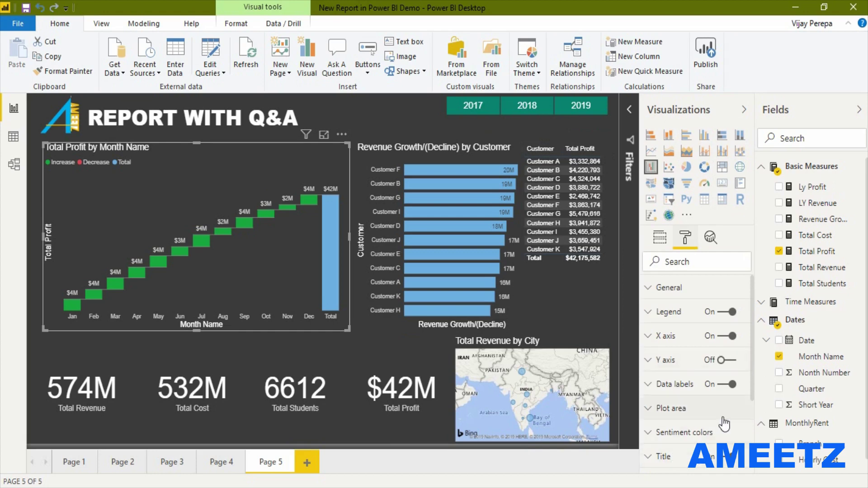
scroll(706, 435, down, 3)
click(728, 415)
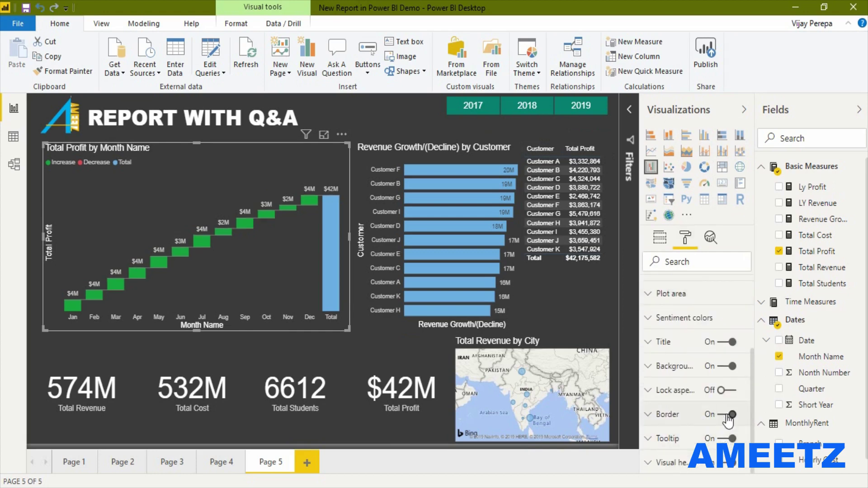
click(669, 416)
click(669, 456)
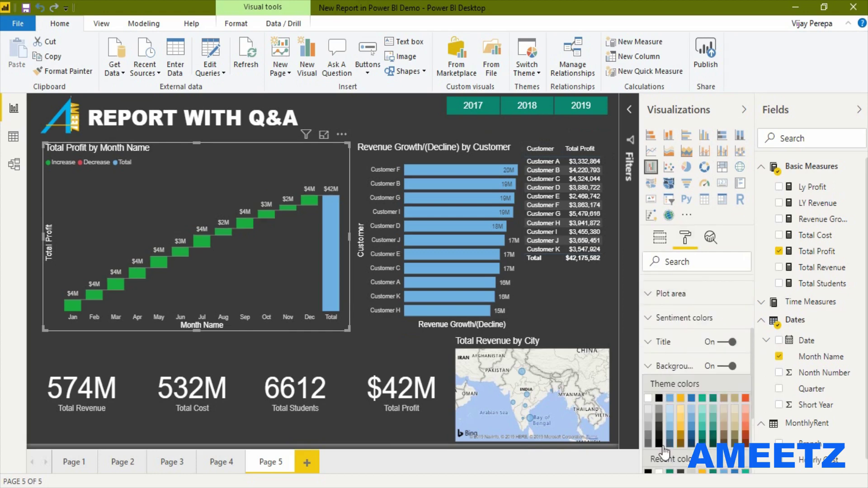
click(651, 404)
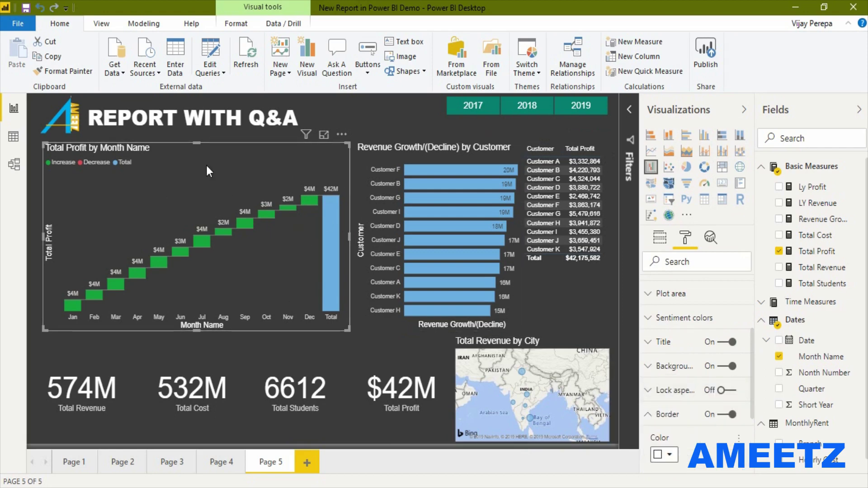
- Copy the bordered formatting with Format Painter to the customer bar chart, the customer table and the Total Revenue card
click(71, 73)
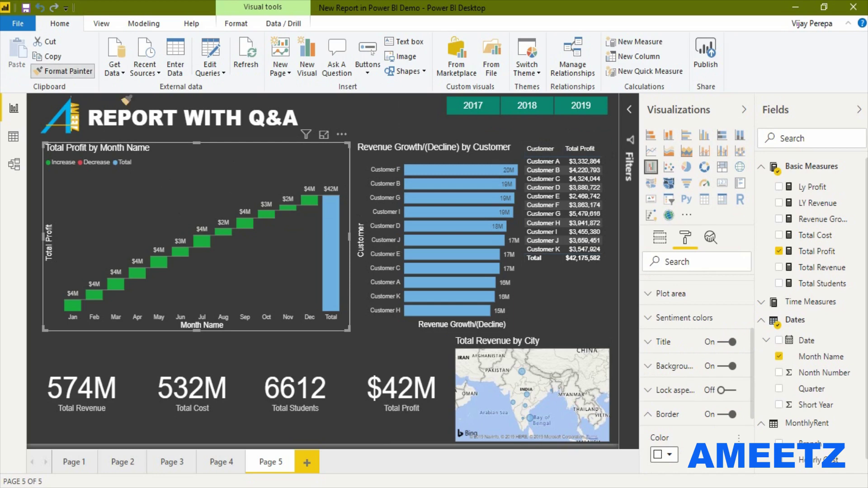
click(425, 161)
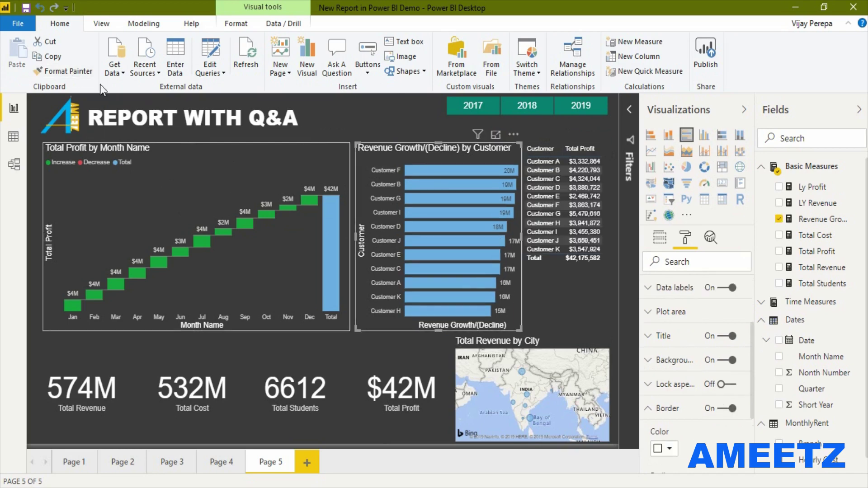
click(84, 74)
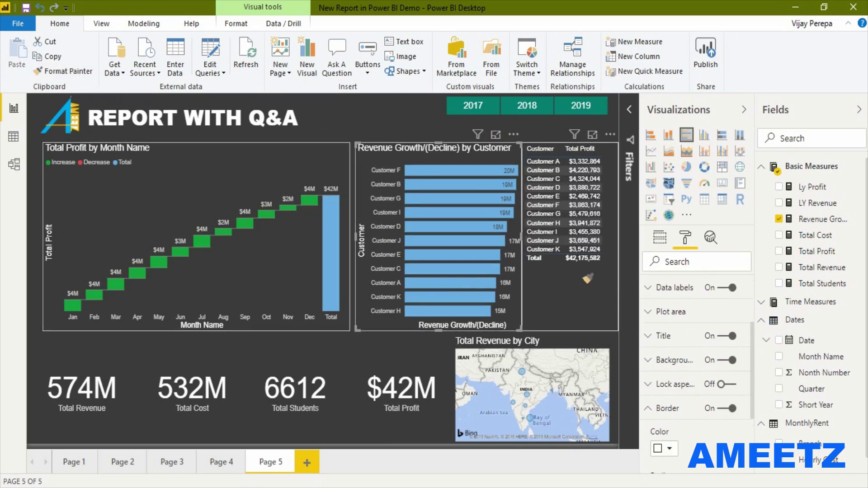
click(579, 244)
click(86, 73)
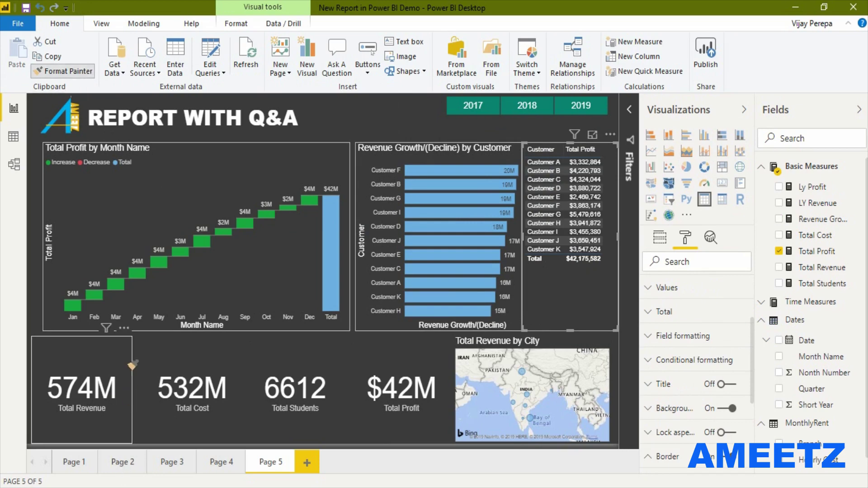
click(129, 393)
- Copy the bordered formatting with Format Painter to the Total Cost, Total Students and Total Profit cards and the city map
click(67, 72)
click(192, 392)
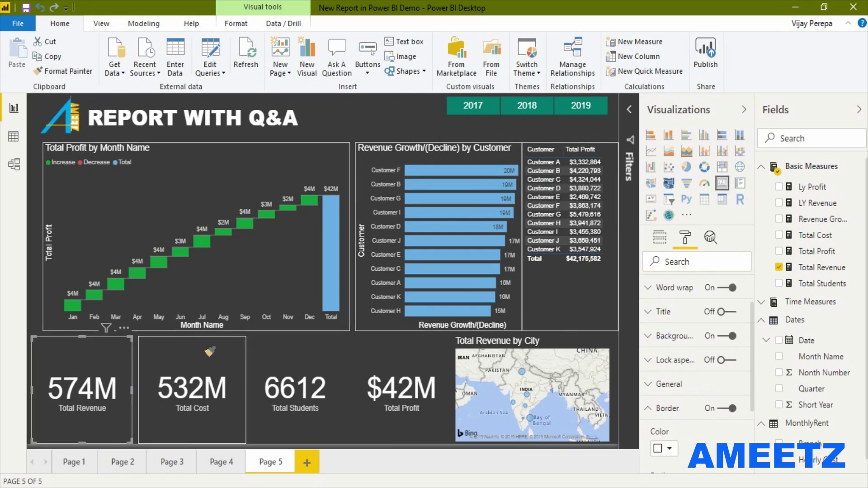
click(81, 71)
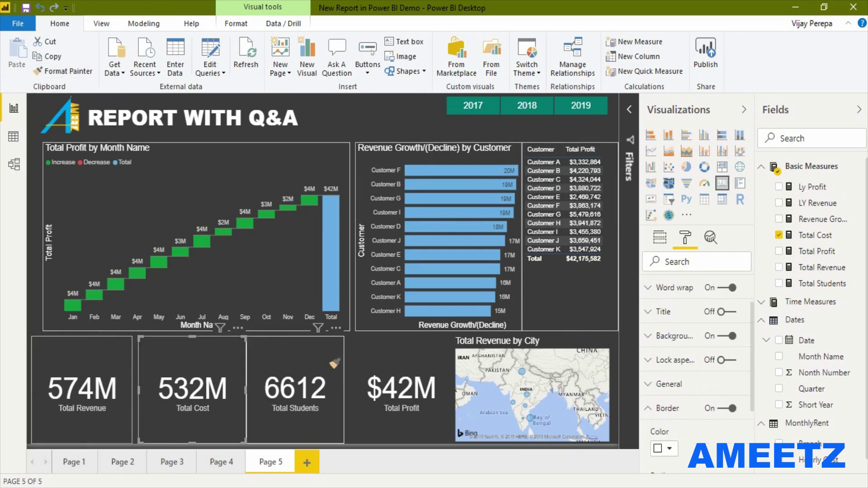
click(296, 389)
click(87, 73)
click(402, 389)
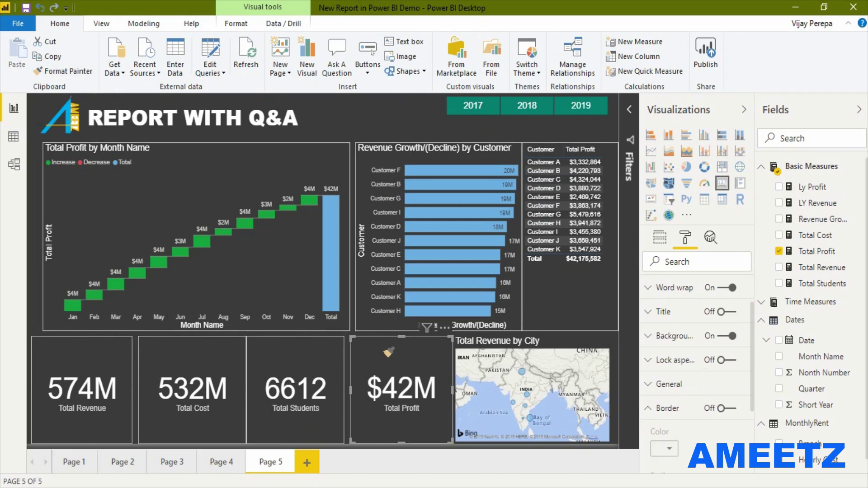
click(71, 72)
click(594, 341)
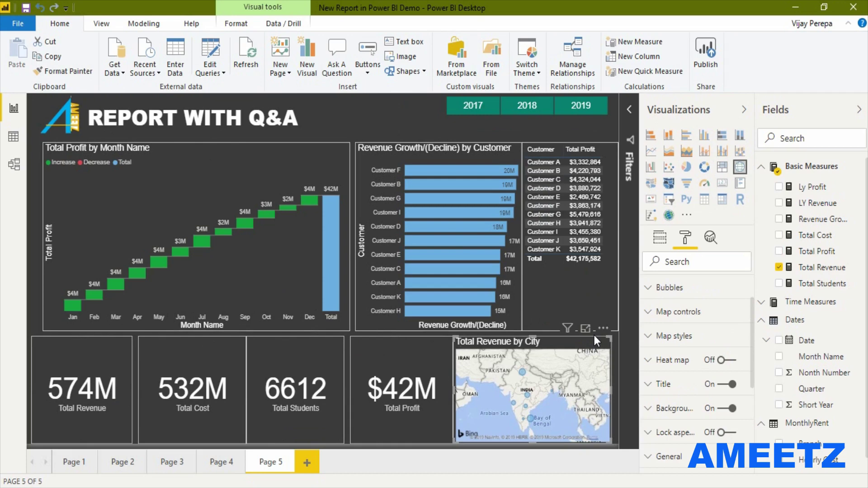
- Narrow the waterfall chart so its right edge aligns with the Total Students card
click(337, 327)
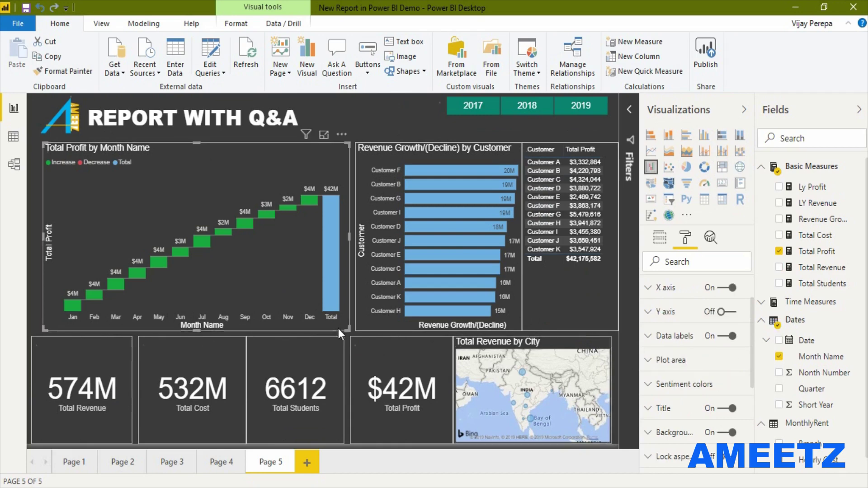
drag(349, 330, 337, 333)
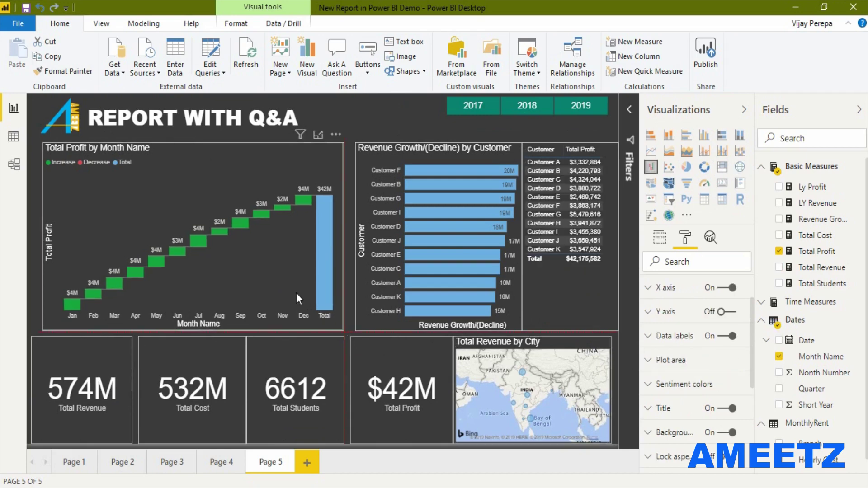
- Align the waterfall chart's left edge with the Total Revenue card and its right edge with the Total Students card
drag(148, 178, 138, 179)
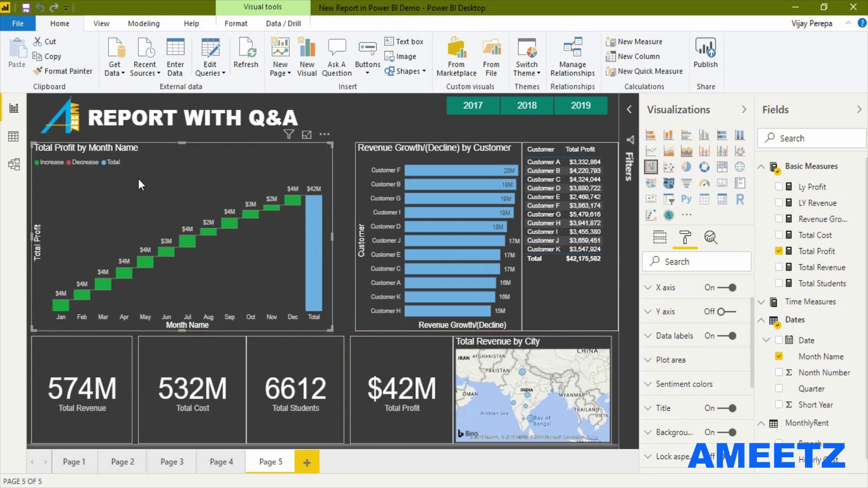
drag(331, 329, 341, 329)
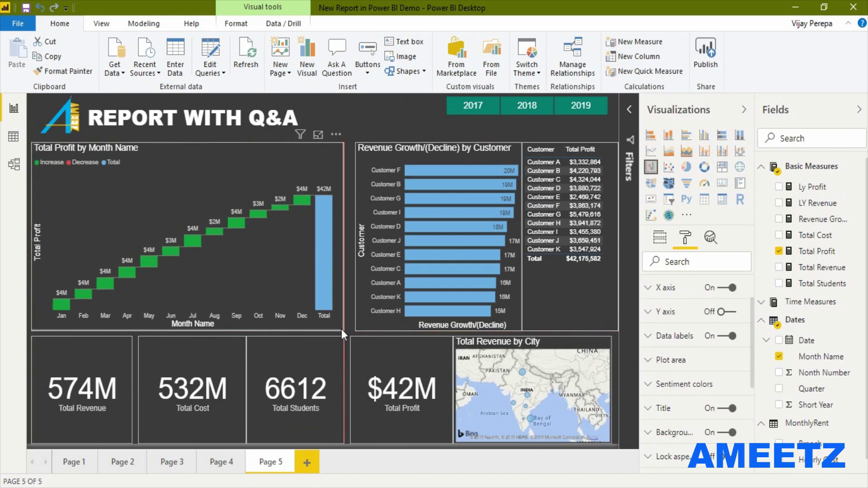
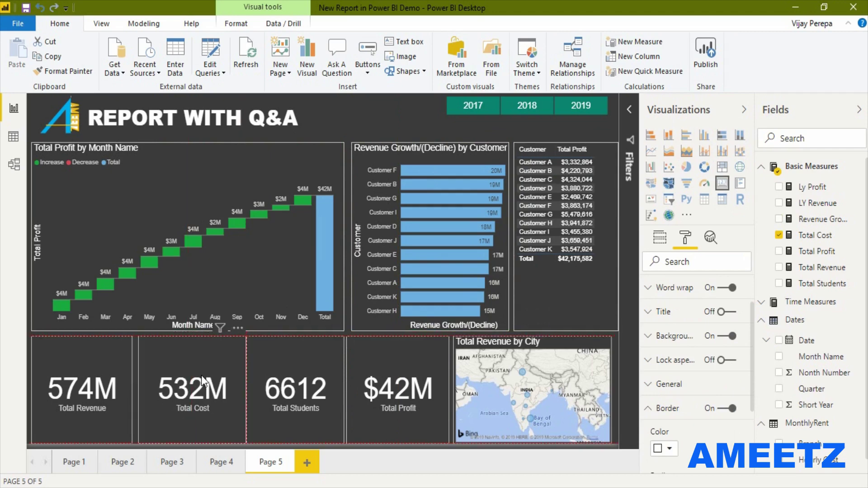
- Narrow the Total Cost card from its right edge to leave a gap before the Total Students card
click(93, 361)
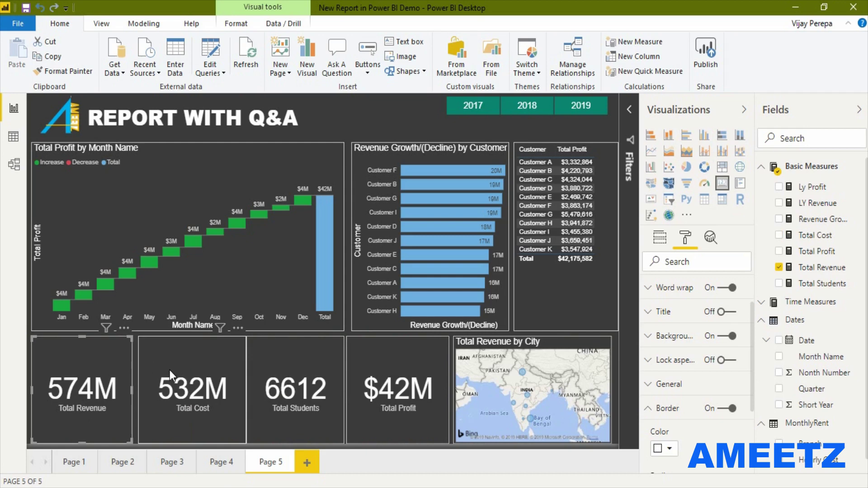
click(170, 370)
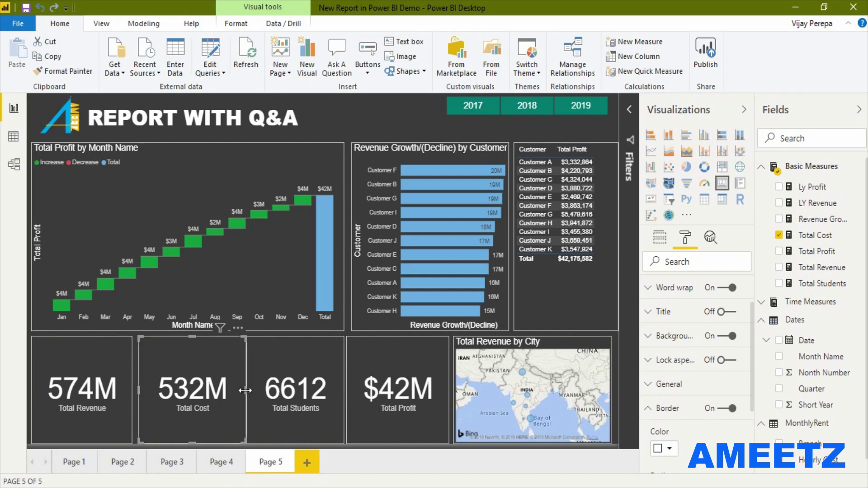
drag(241, 390, 242, 392)
click(244, 390)
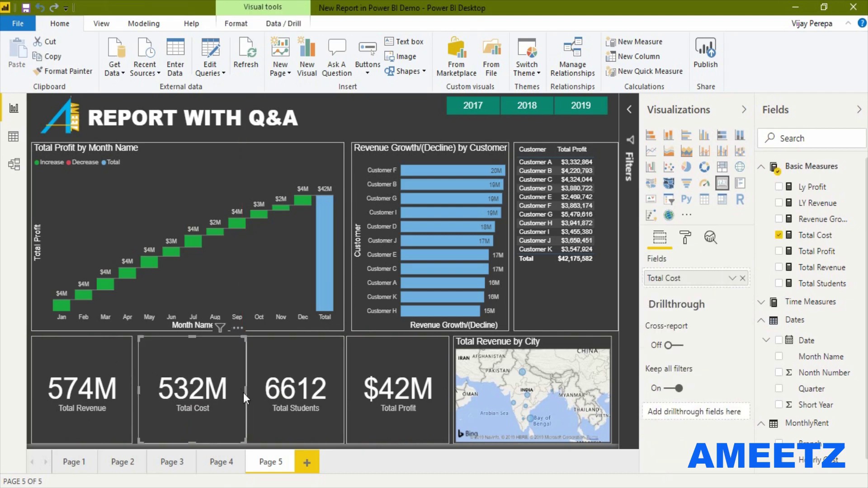
drag(245, 392, 239, 392)
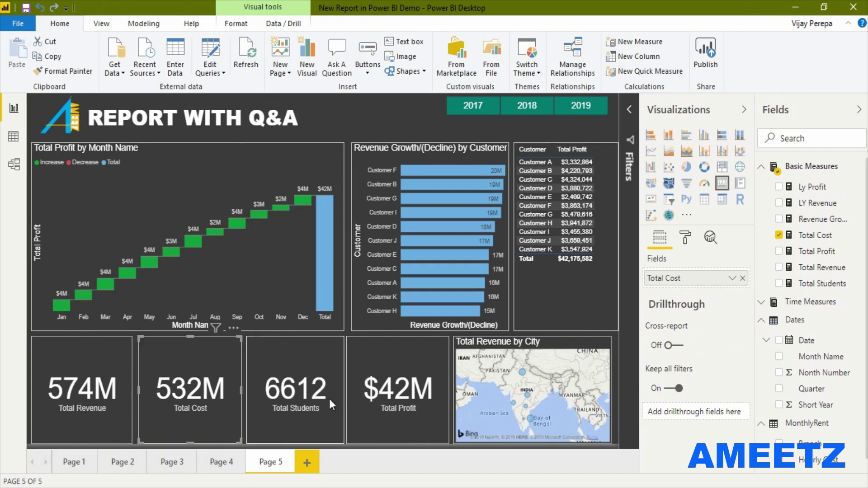
- Narrow the Total Profit card so its left edge lines up with the customer bar chart
click(357, 408)
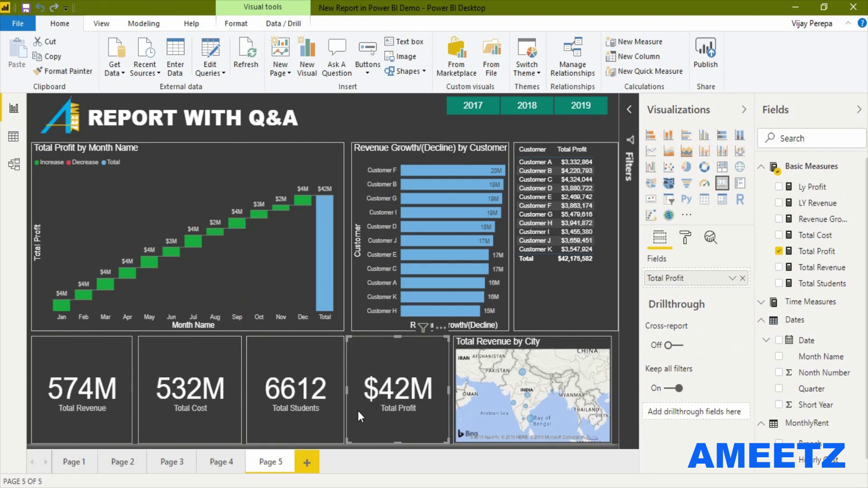
drag(345, 392, 349, 390)
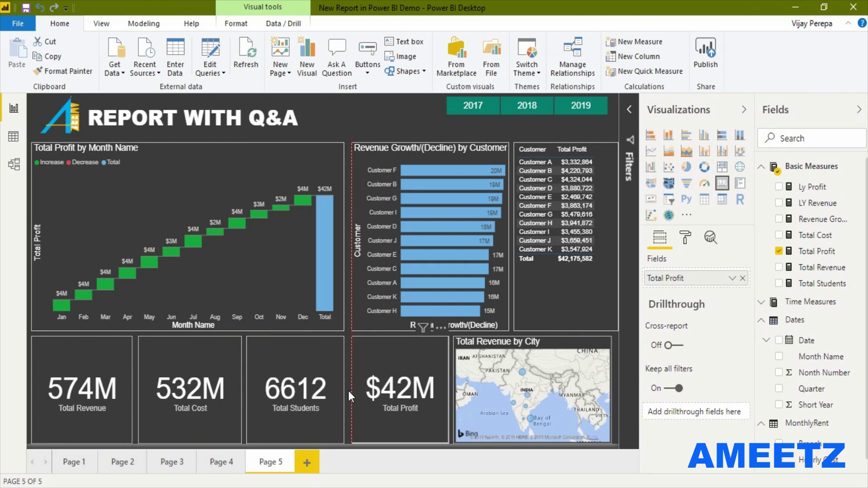
click(348, 391)
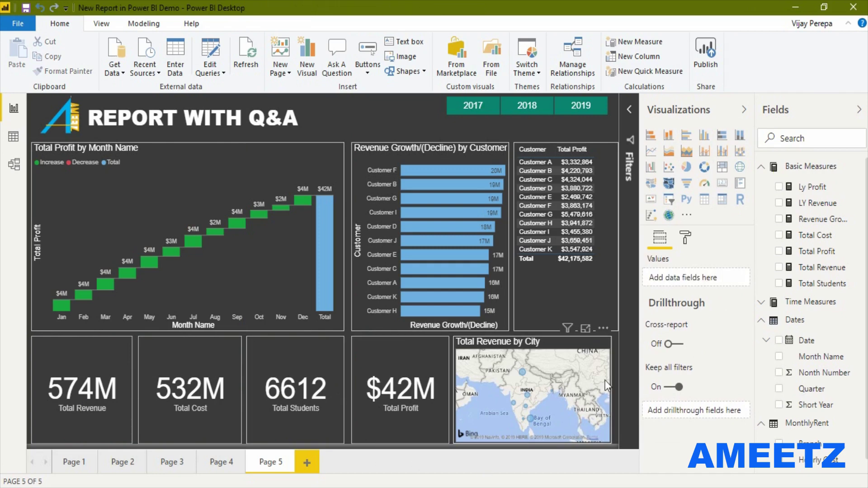
- Narrow the customer table to the map's right edge and shorten it to just below its total row
click(614, 249)
drag(620, 237, 609, 236)
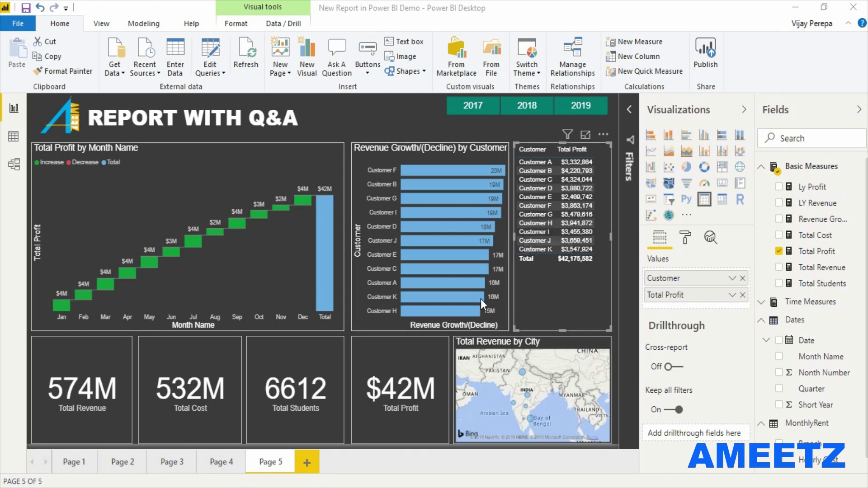
drag(563, 334, 563, 270)
click(574, 312)
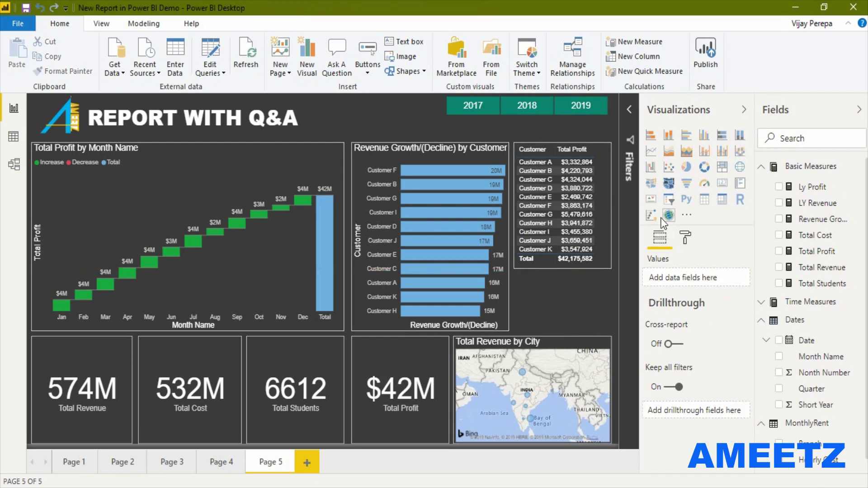
- Add a slicer to the page and assign it the Branch field from the MonthlyRent table
click(671, 199)
drag(164, 180, 542, 277)
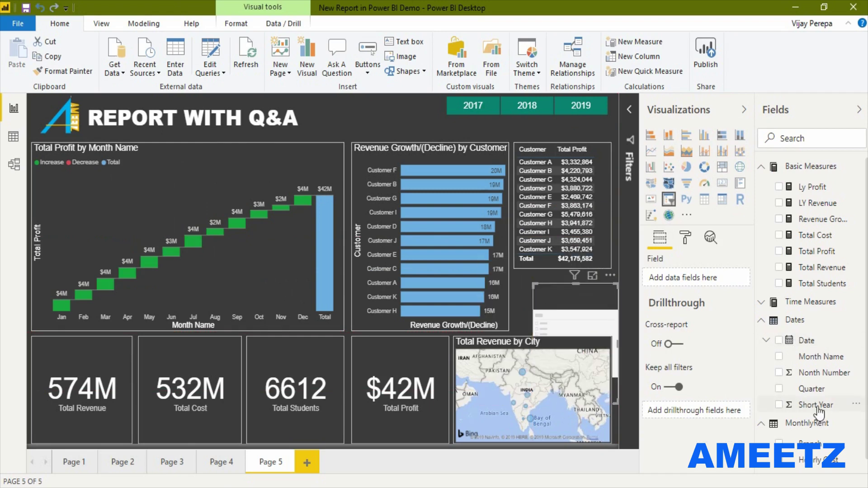
drag(801, 443, 596, 311)
- Shrink the Branch slicer and place it directly below the customer table, matching the table's width
drag(582, 410, 576, 354)
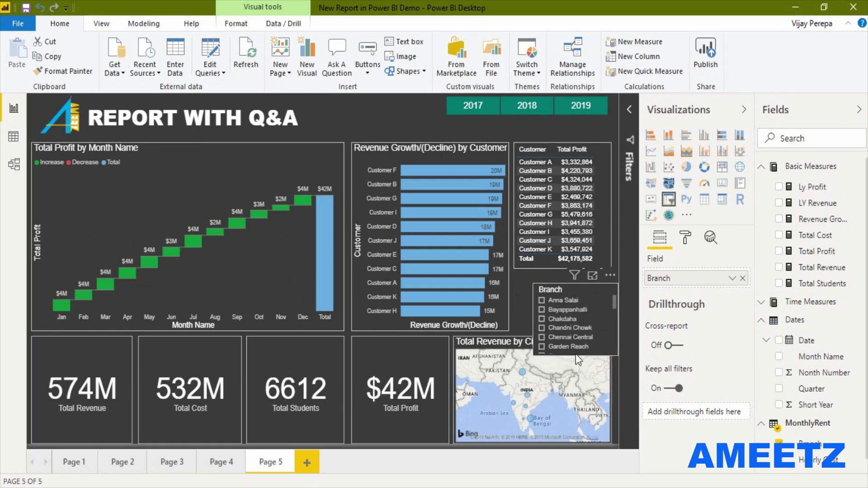
drag(591, 302, 569, 292)
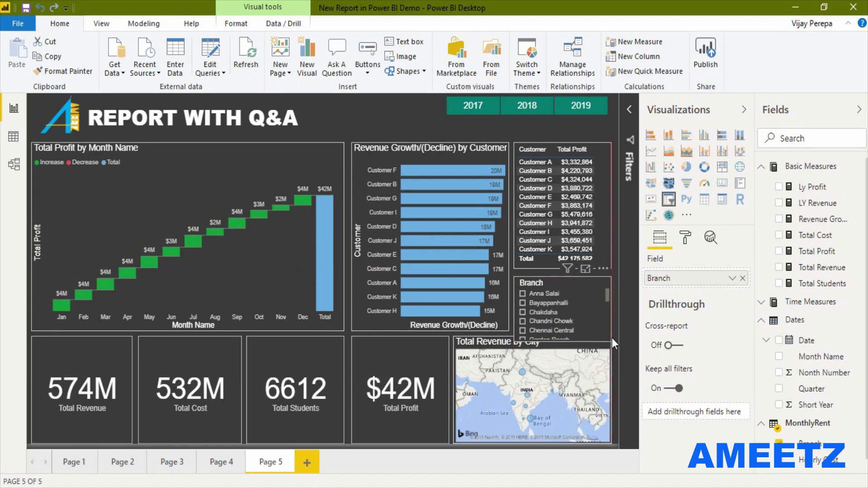
click(568, 337)
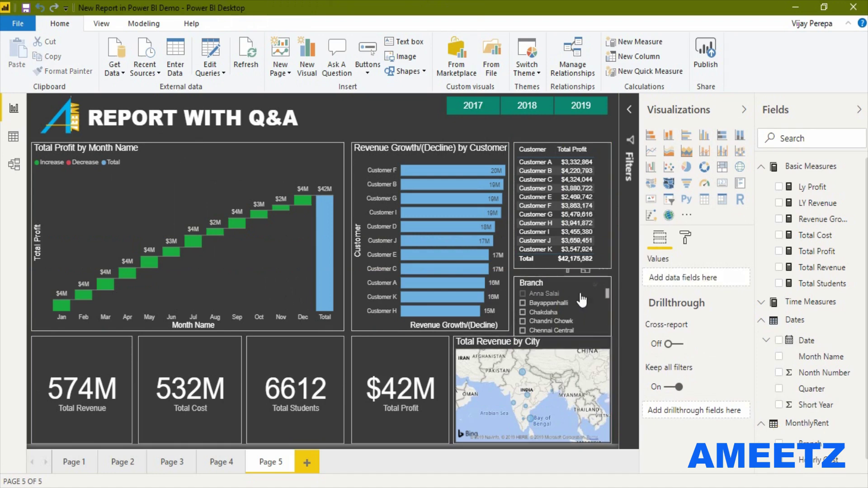
- Fit the Branch slicer's height between the customer table and the bar chart's bottom edge, and clear the Anna Salai selection
click(522, 293)
drag(563, 339, 565, 327)
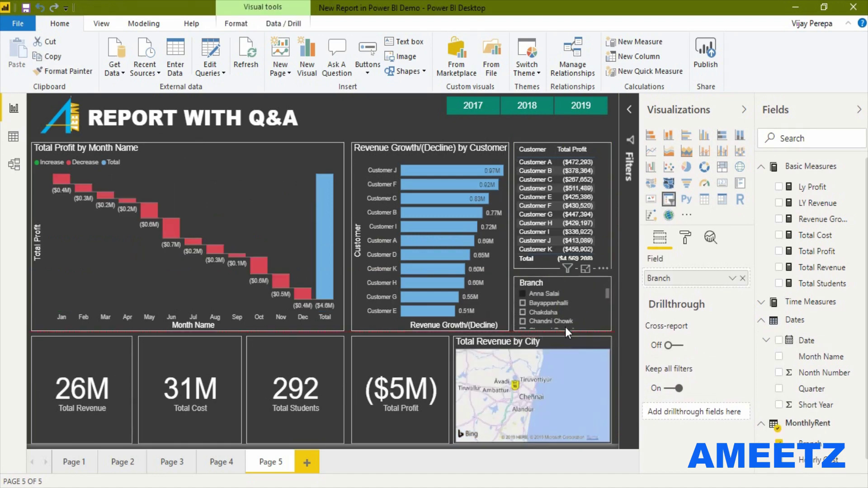
drag(562, 279, 563, 271)
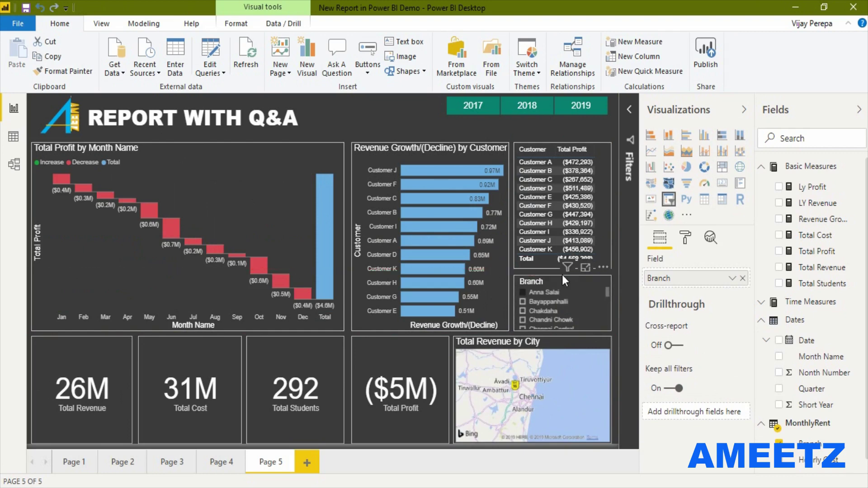
drag(562, 275, 563, 273)
click(620, 282)
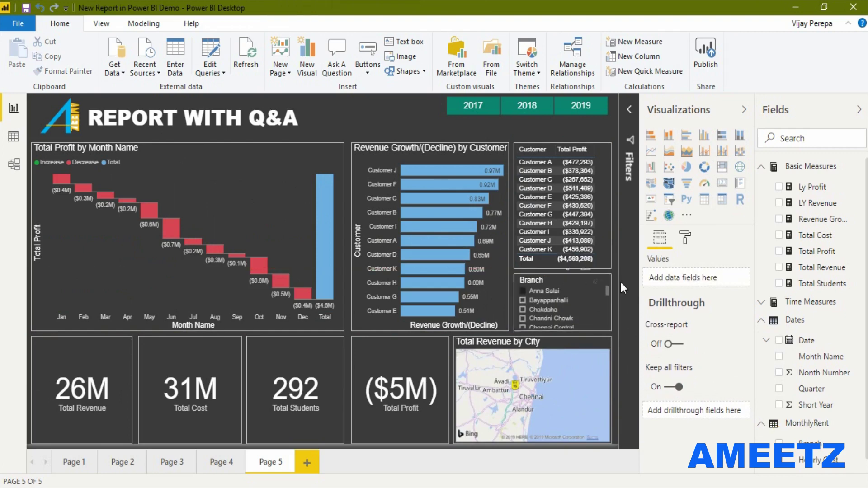
click(596, 281)
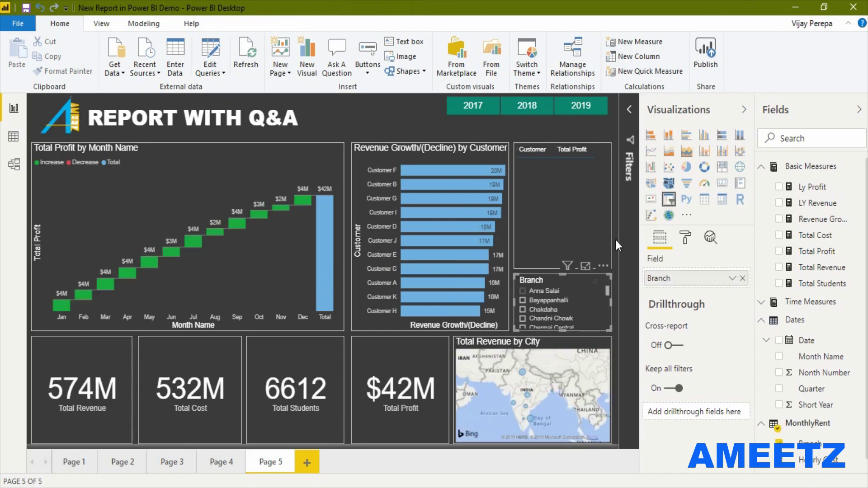
- Copy the customer table's formatting to the Branch slicer with Format Painter and clear the Anna Salai selection
click(602, 218)
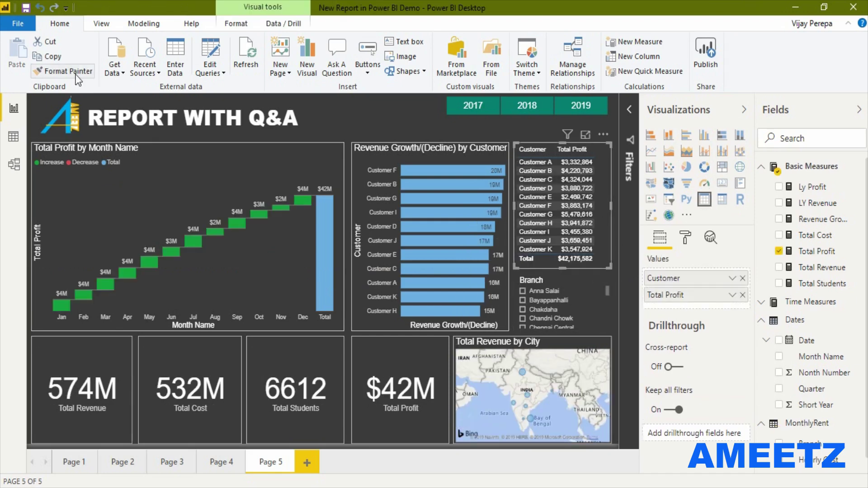
click(578, 293)
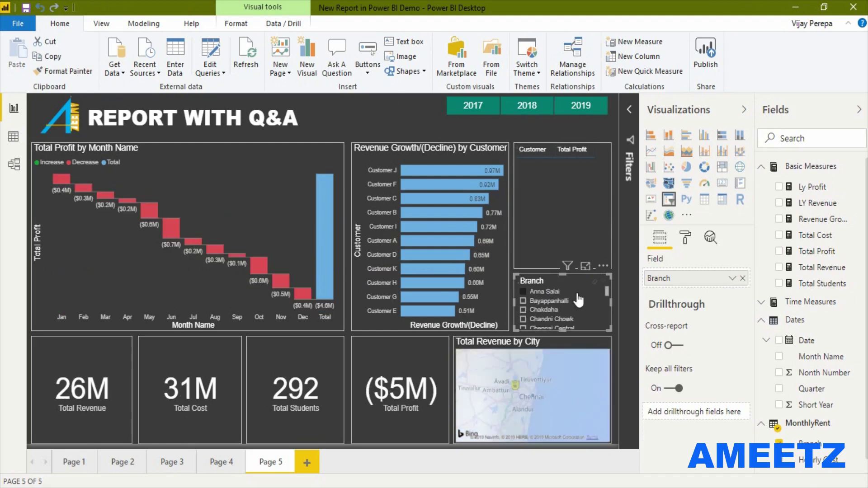
click(578, 294)
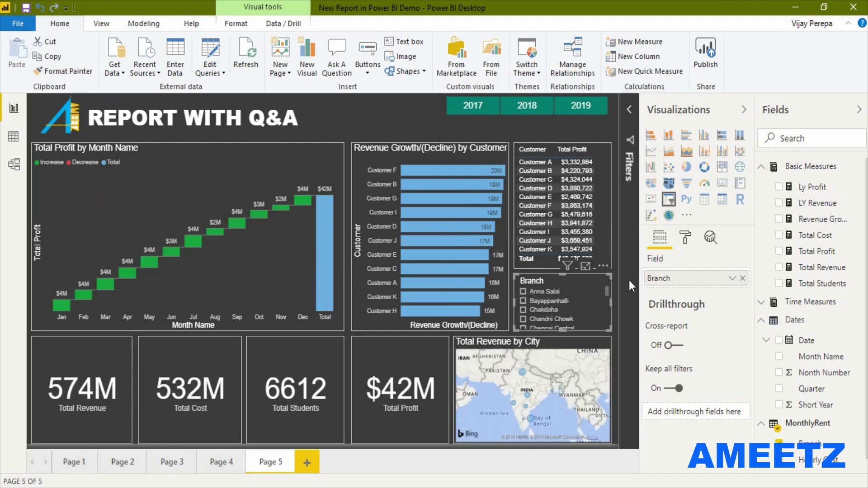
click(609, 175)
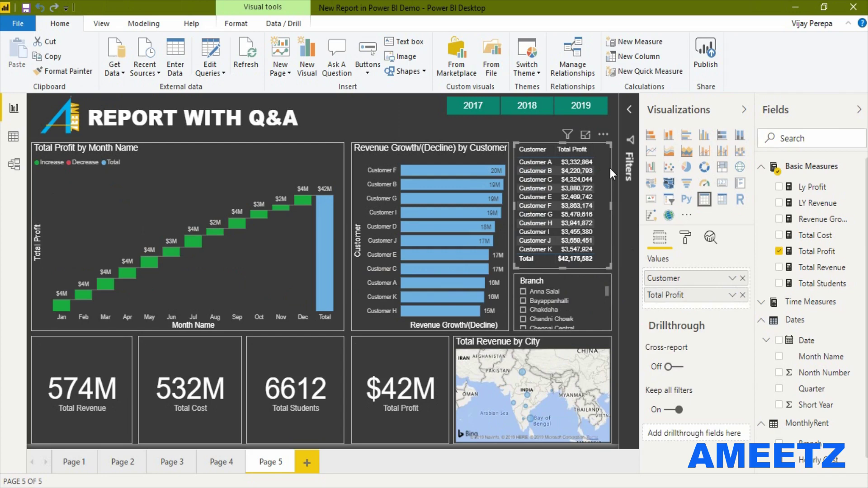
- Open conditional formatting for the background color of the "REPORT WITH Q&A" heading text box
click(336, 114)
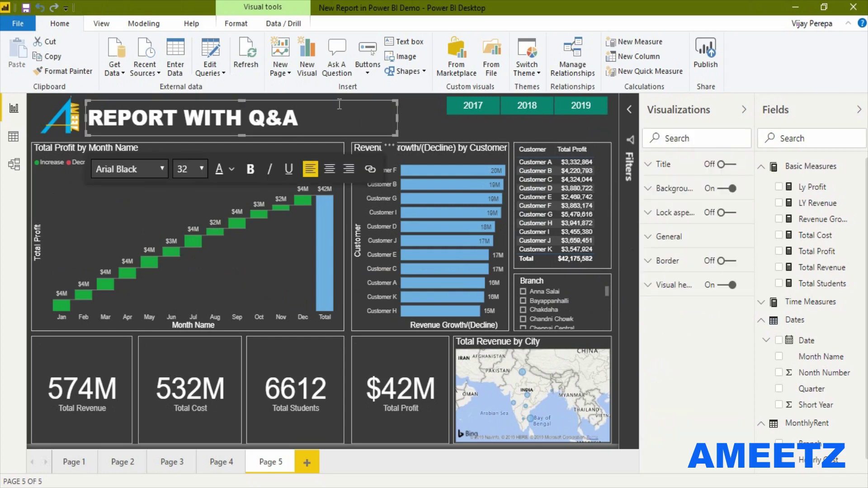
click(338, 101)
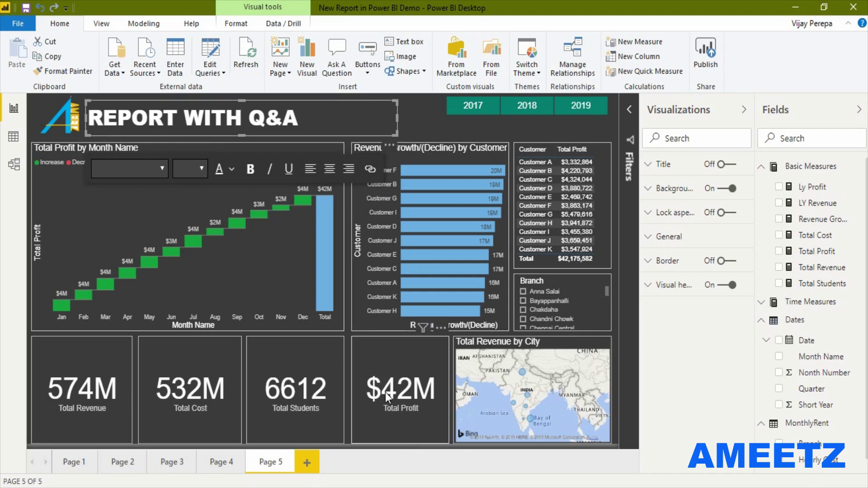
mouse_move(385, 392)
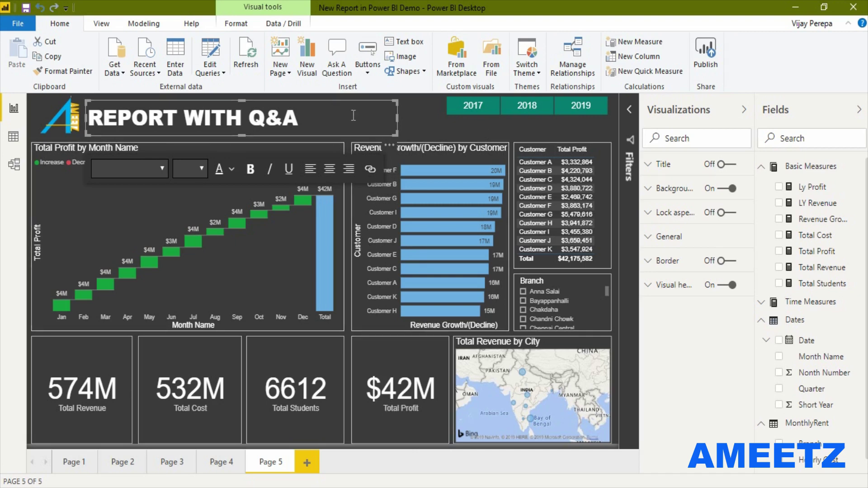
click(673, 189)
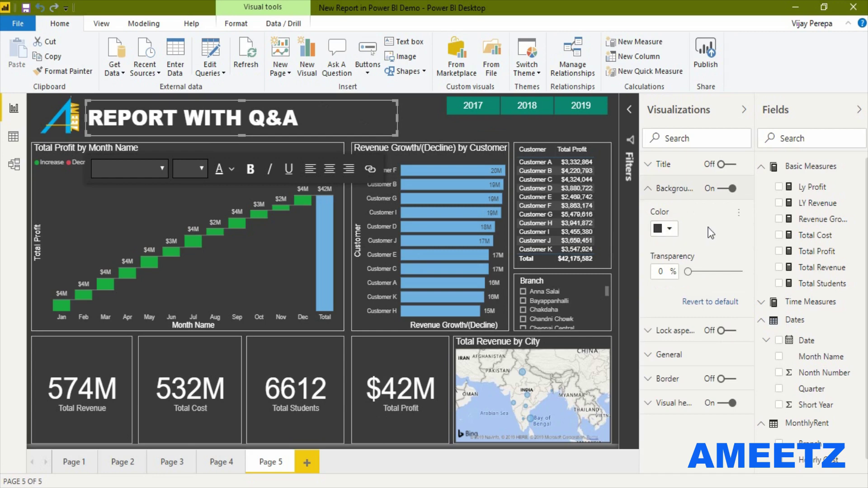
click(739, 216)
click(760, 224)
drag(248, 42, 463, 56)
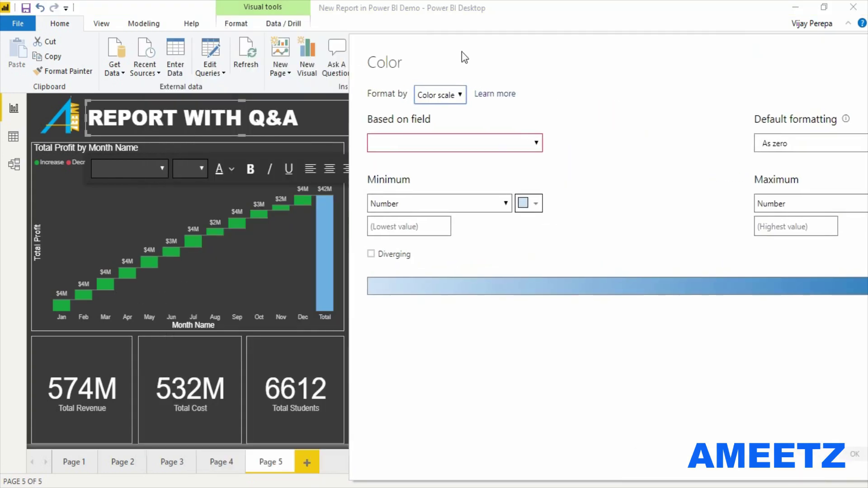
- Format the heading's background color by Rules based on the Total Profit measure
click(454, 100)
click(444, 118)
click(448, 144)
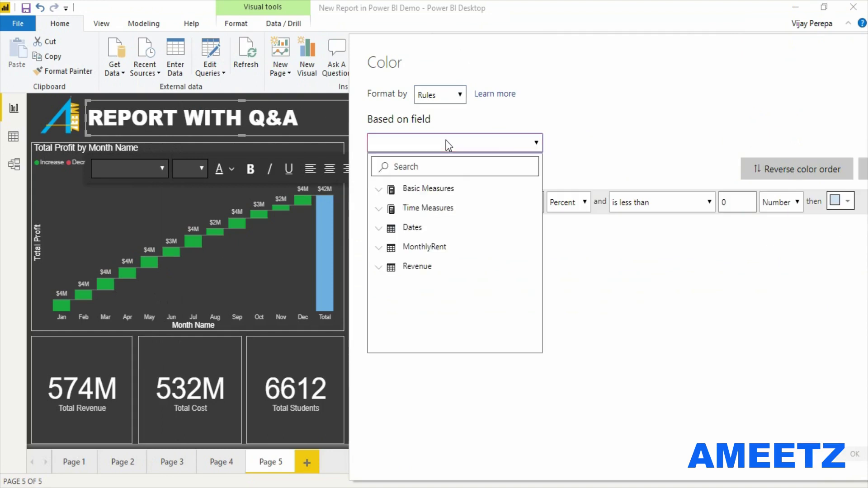
click(423, 192)
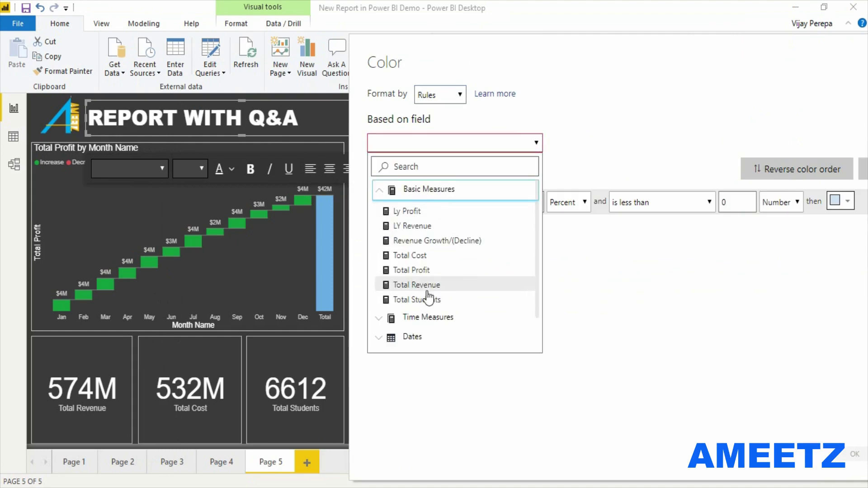
click(420, 270)
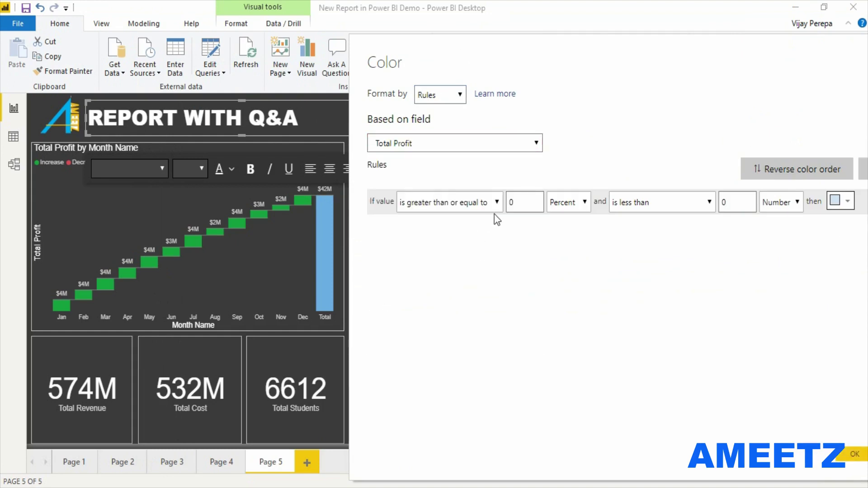
- Set the first heading background rule to a blank minimum as Number, less than 0 as Number, with custom red
double_click(514, 202)
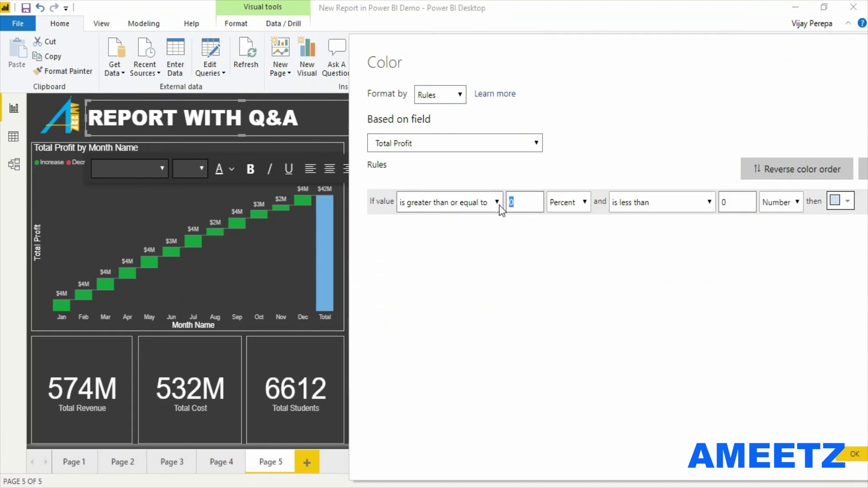
key(BackSpace)
click(570, 203)
click(571, 219)
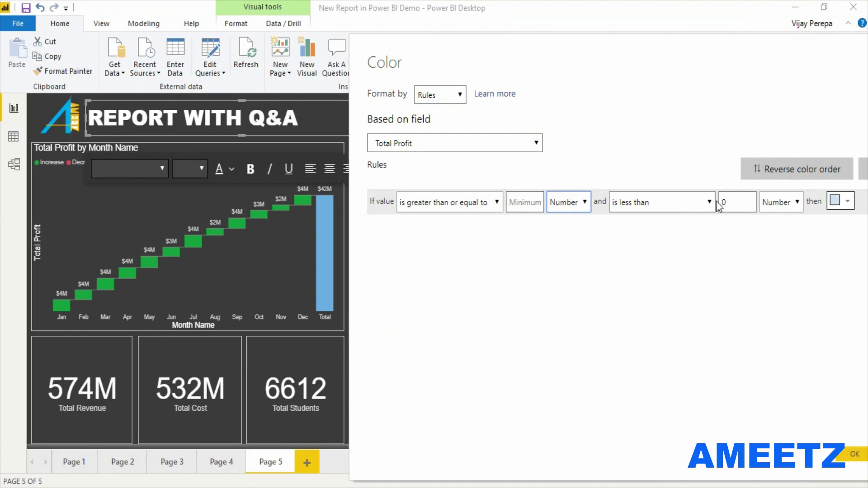
click(848, 214)
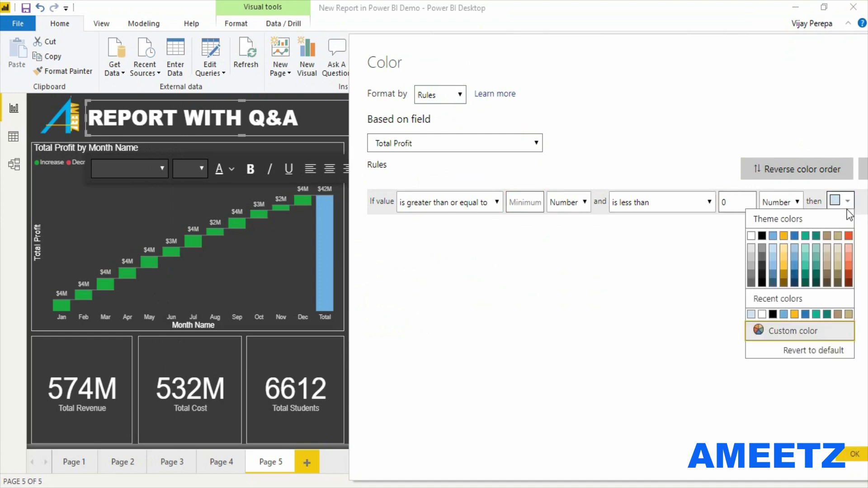
click(778, 330)
click(755, 266)
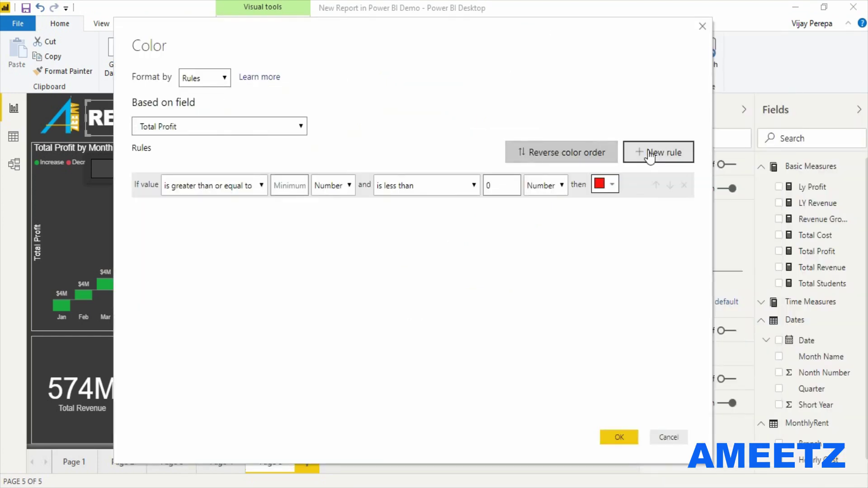
- Add a second rule for Number values from 0 with a blank maximum in dark green, and apply the heading's background rules
click(651, 152)
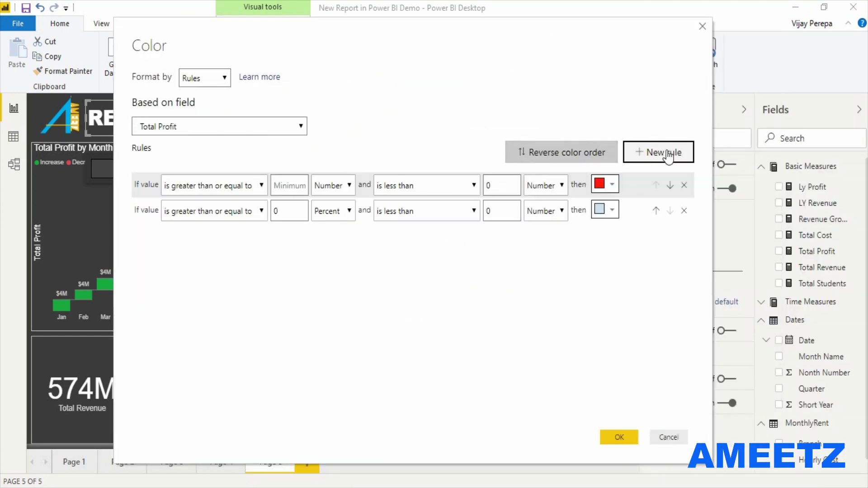
click(333, 211)
click(337, 228)
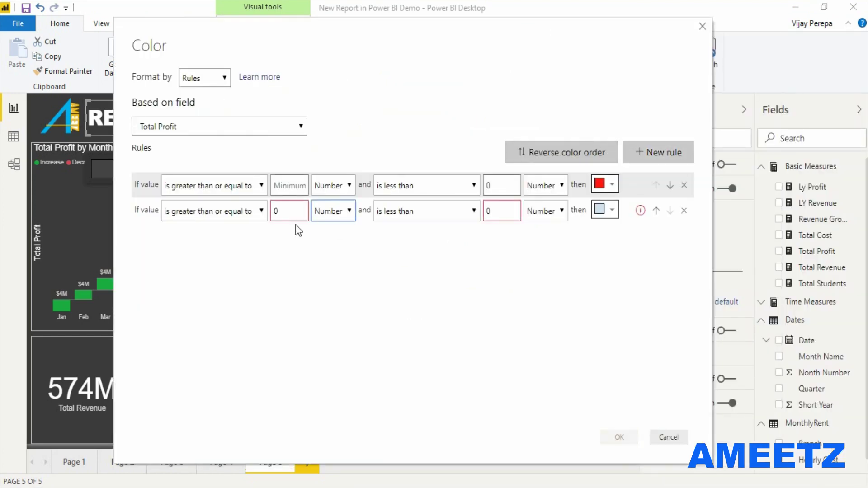
key(BackSpace)
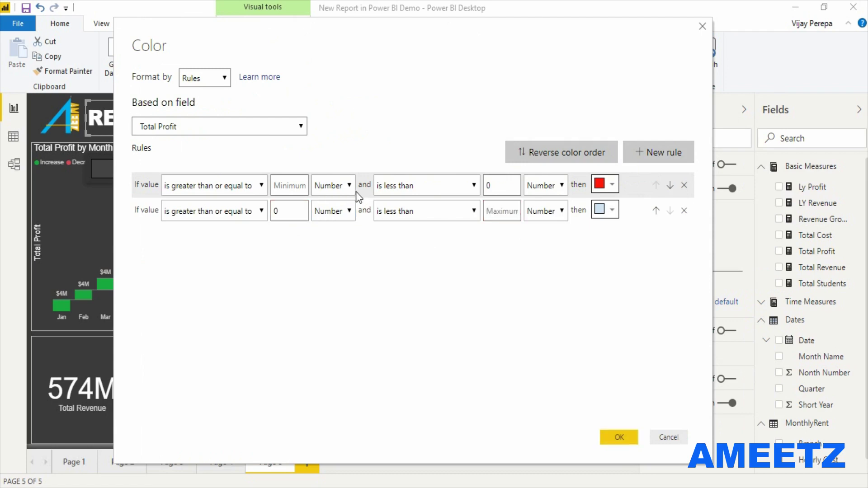
click(605, 210)
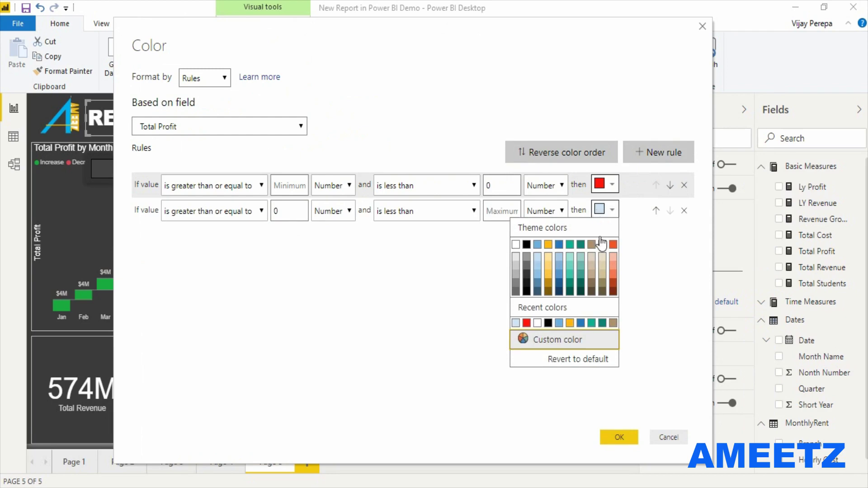
click(577, 280)
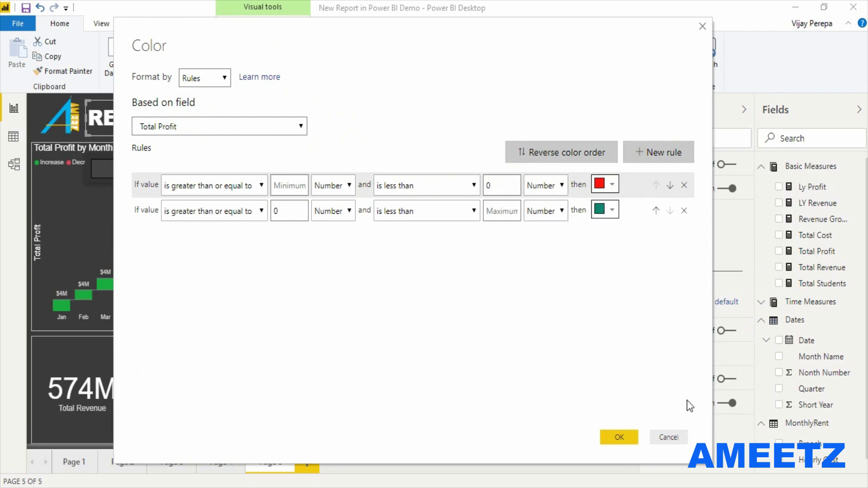
click(611, 441)
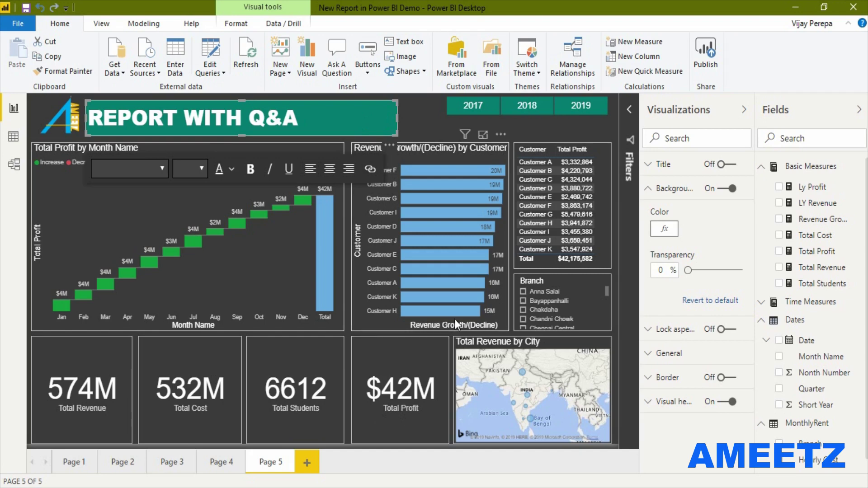
- Check the heading's color by filtering the report to the Anna Salai branch, and clear that selection
click(539, 294)
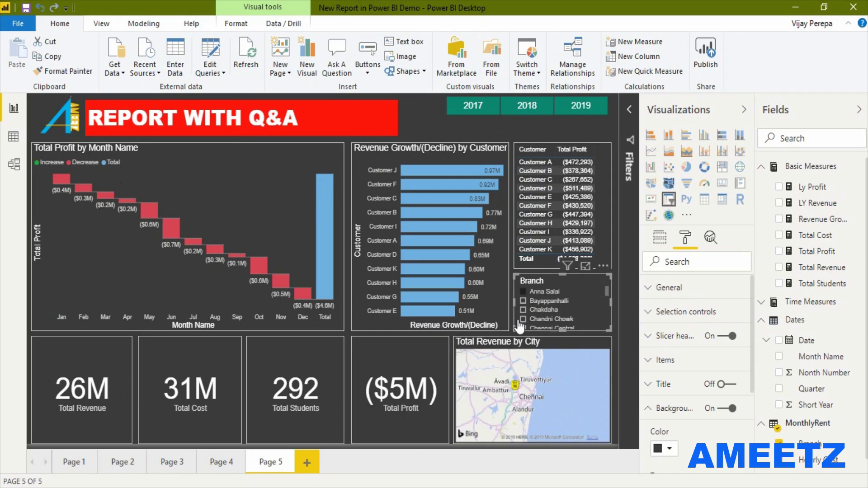
click(540, 297)
- Open conditional formatting for the customer bar chart's default data color, formatted by Rules based on Revenue Growth/(Decline)
click(496, 238)
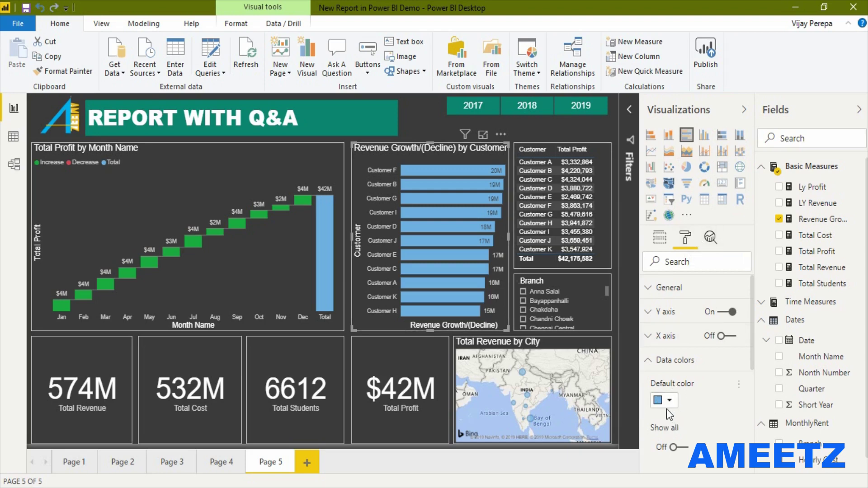
click(739, 389)
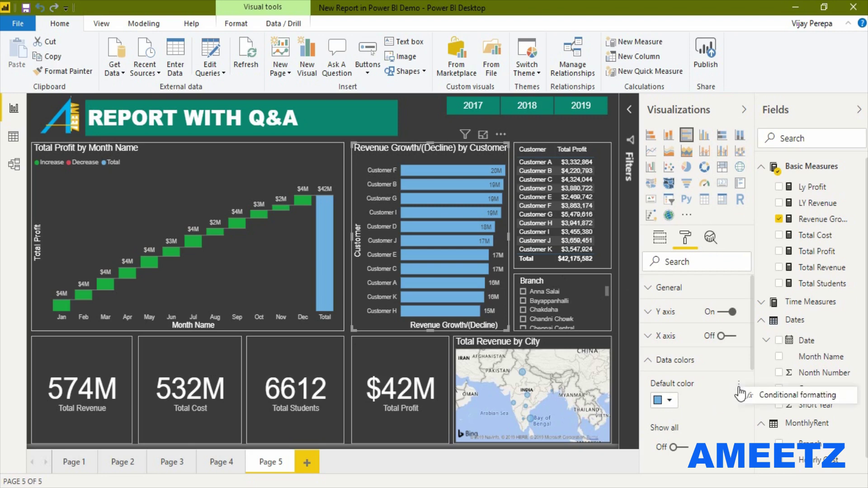
click(777, 395)
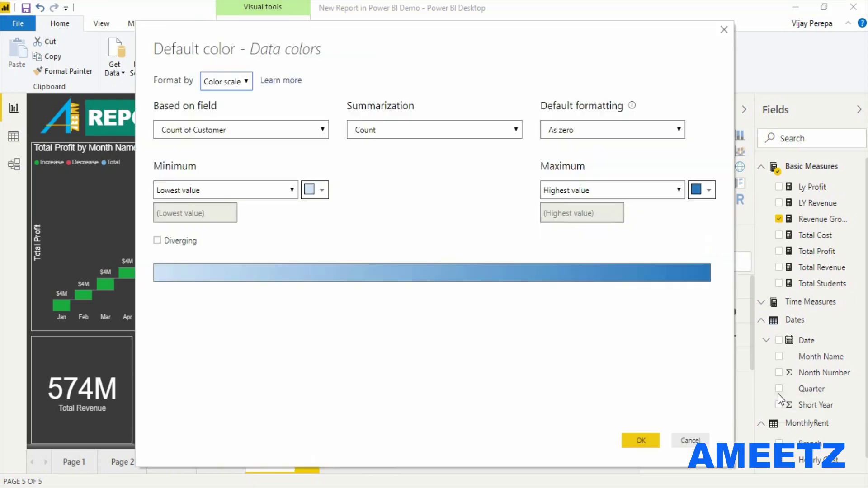
click(215, 83)
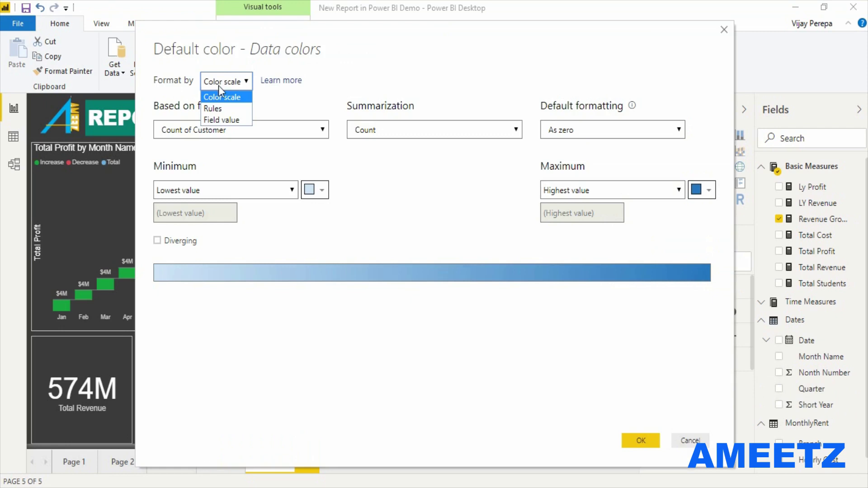
click(218, 104)
click(218, 126)
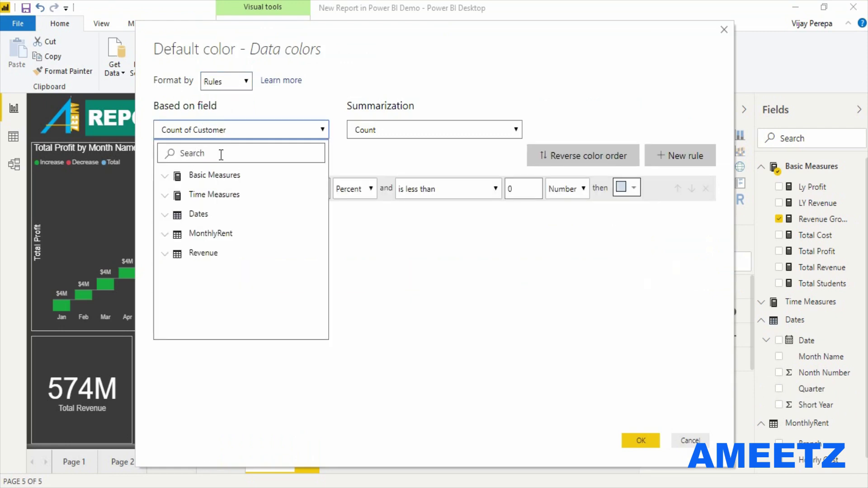
click(222, 175)
click(227, 228)
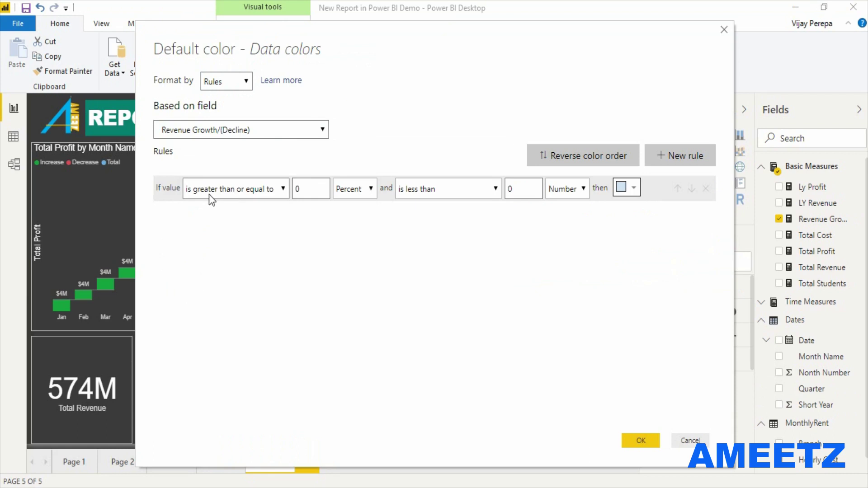
- Set the first bar color rule to a blank minimum as Number, less than 0 as Number, with custom red
double_click(301, 189)
key(BackSpace)
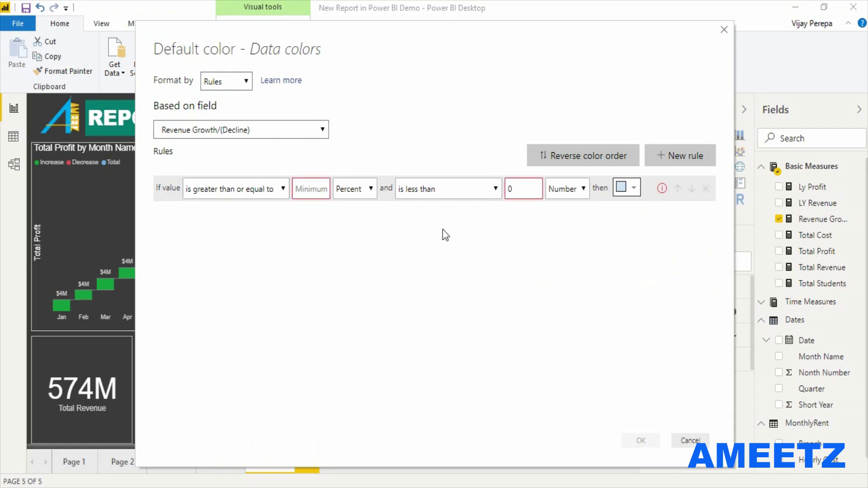
click(370, 194)
click(362, 204)
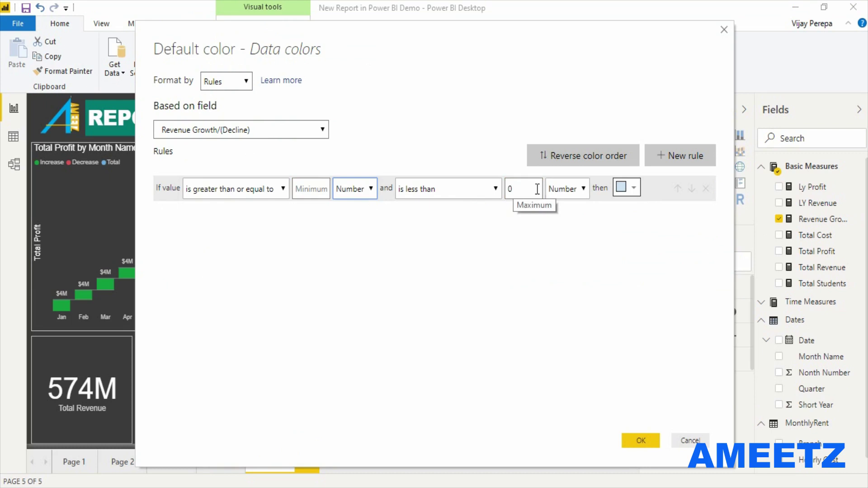
click(633, 188)
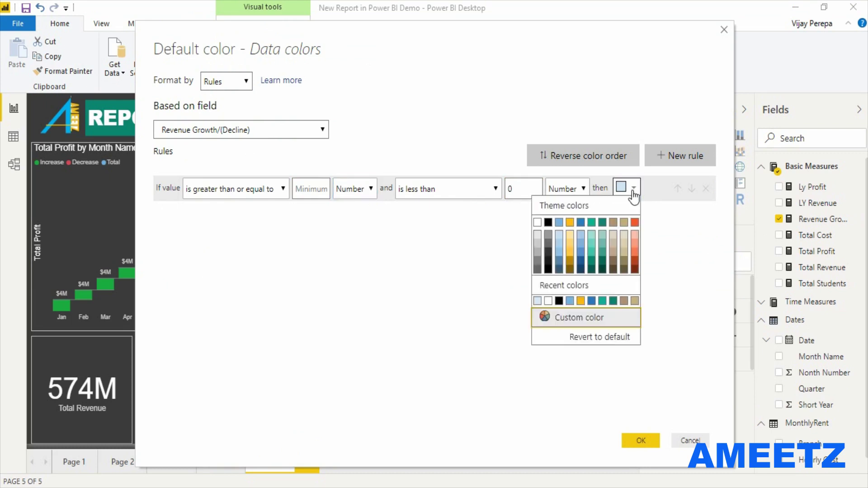
click(570, 316)
click(545, 254)
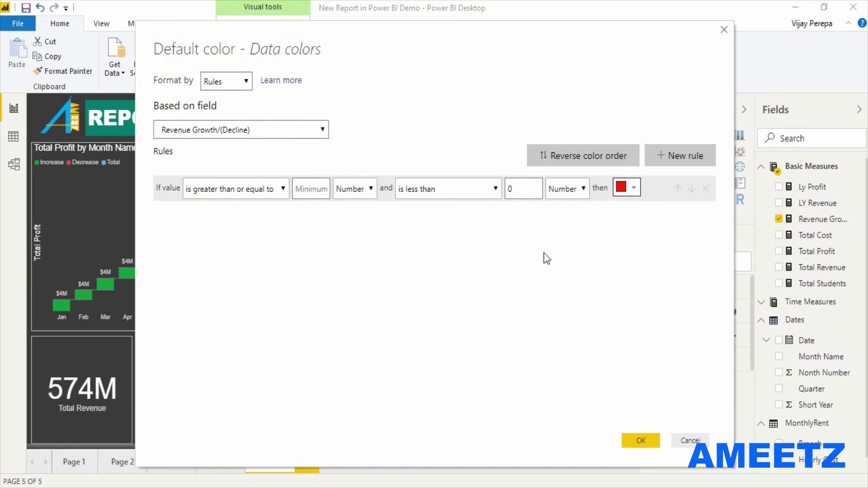
- Add a second rule for Number values from 0 with a blank maximum in custom bright green, and apply the bar colors
click(673, 168)
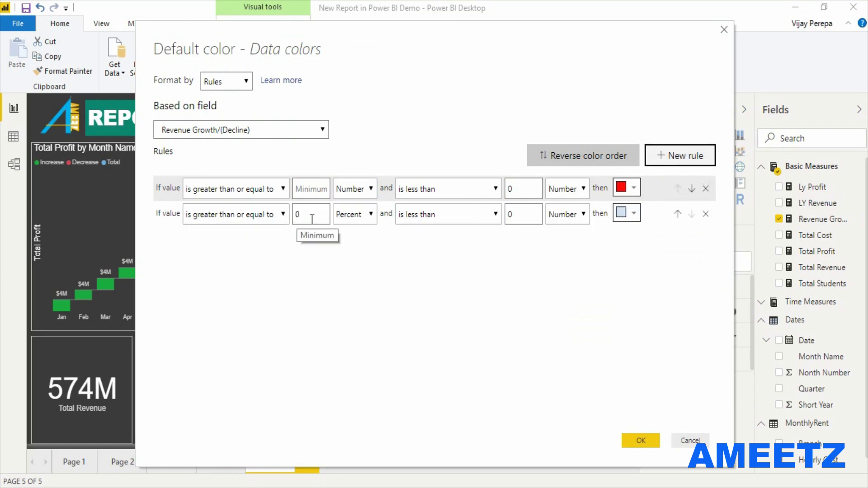
click(362, 218)
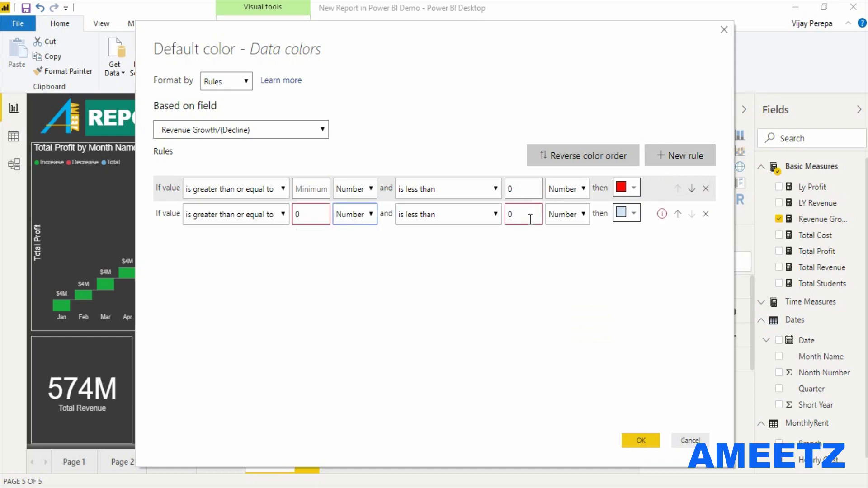
double_click(511, 215)
key(BackSpace)
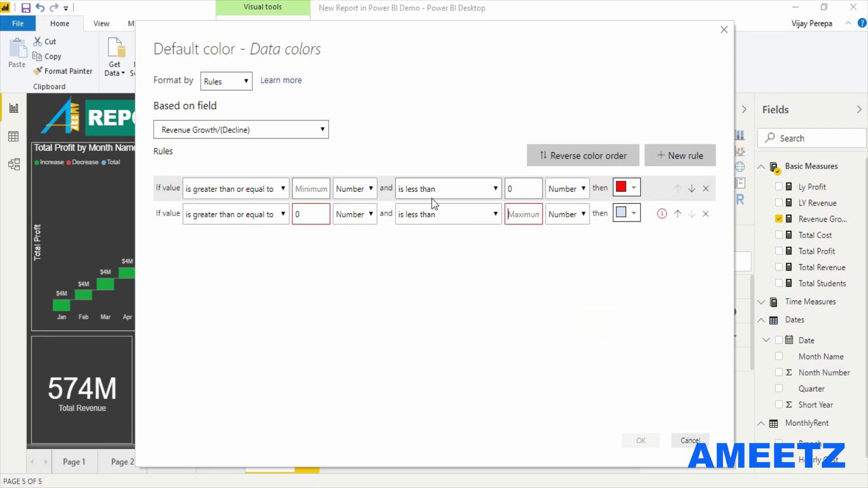
click(633, 215)
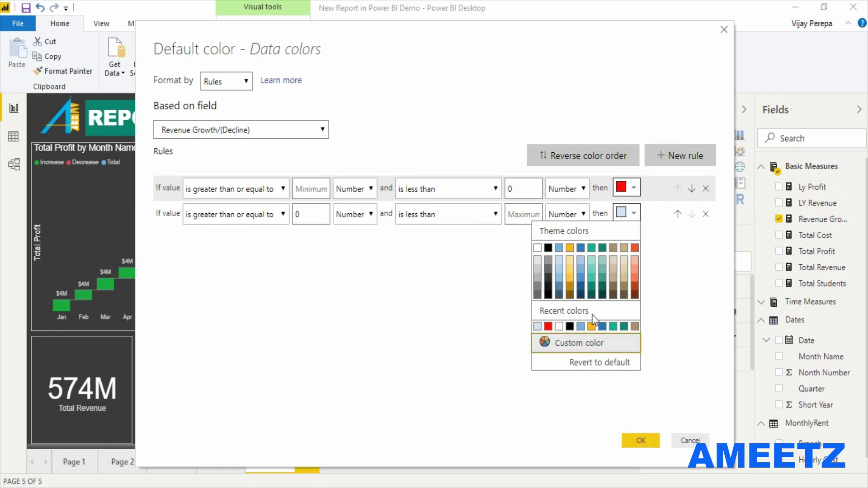
click(580, 344)
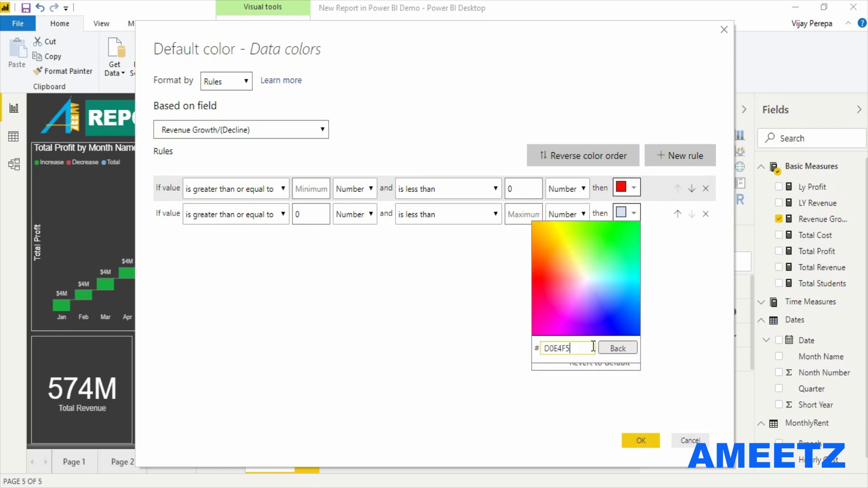
click(617, 233)
click(634, 443)
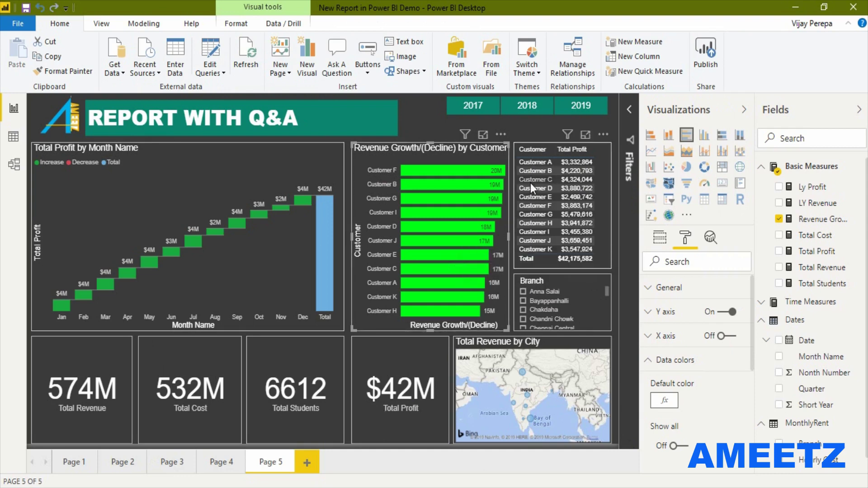
- Filter the report page to 2018 and select the Revenue Growth/(Decline) by Customer chart
click(535, 113)
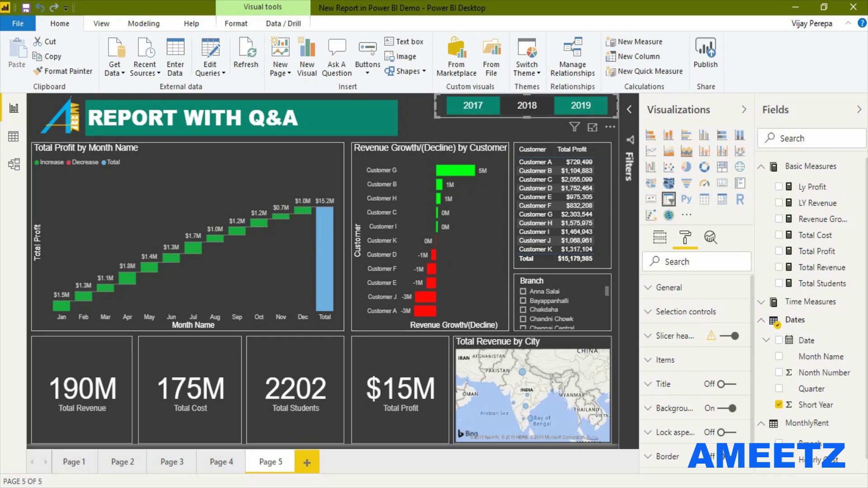
click(505, 225)
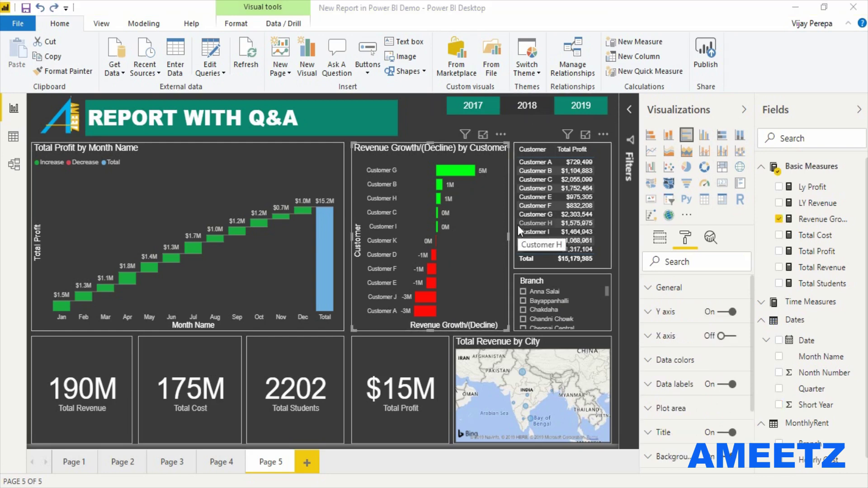
- Open icon conditional formatting for the Total Profit values of the customer table
click(604, 233)
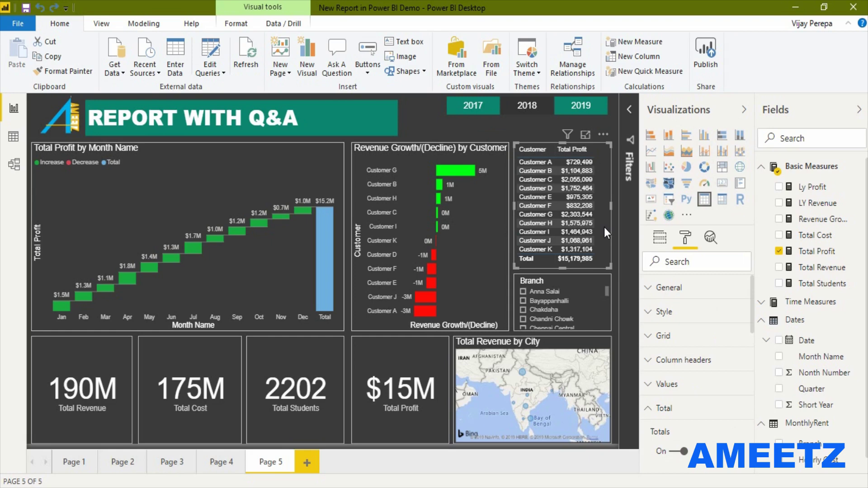
click(662, 238)
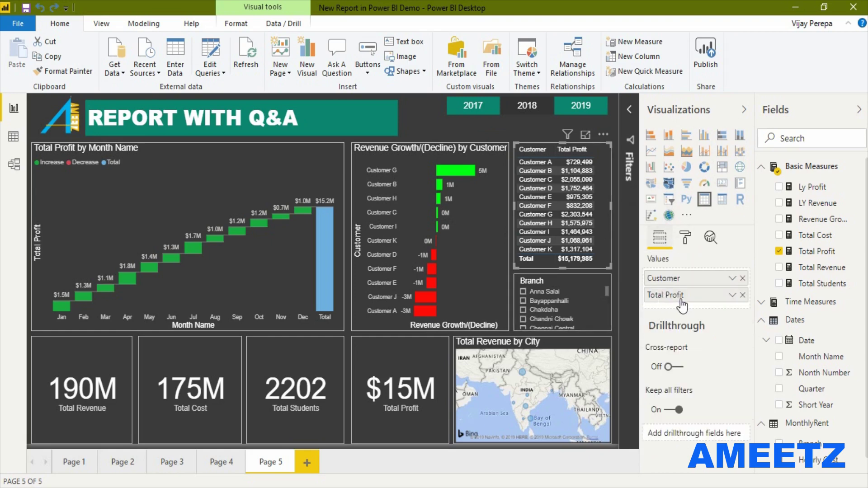
click(732, 296)
mouse_move(684, 360)
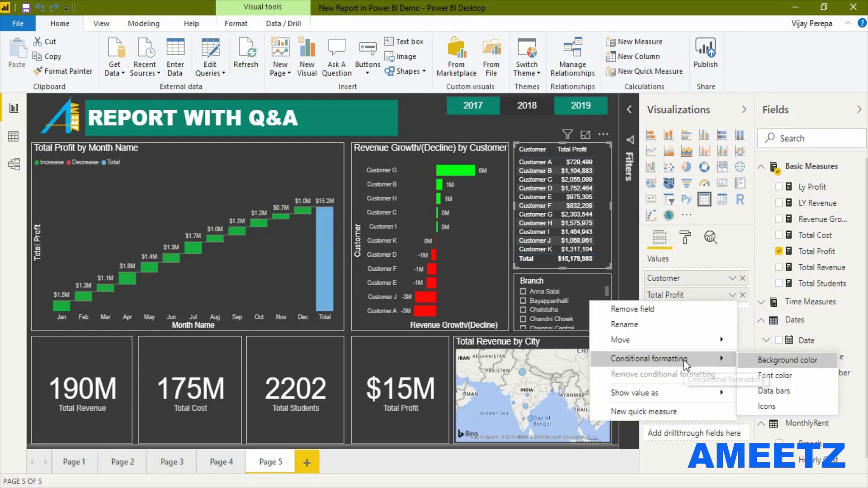
click(787, 404)
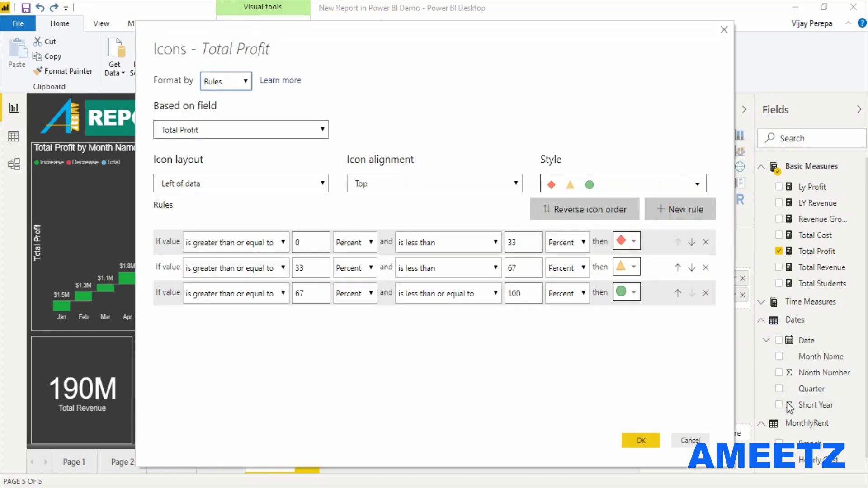
drag(500, 45, 518, 50)
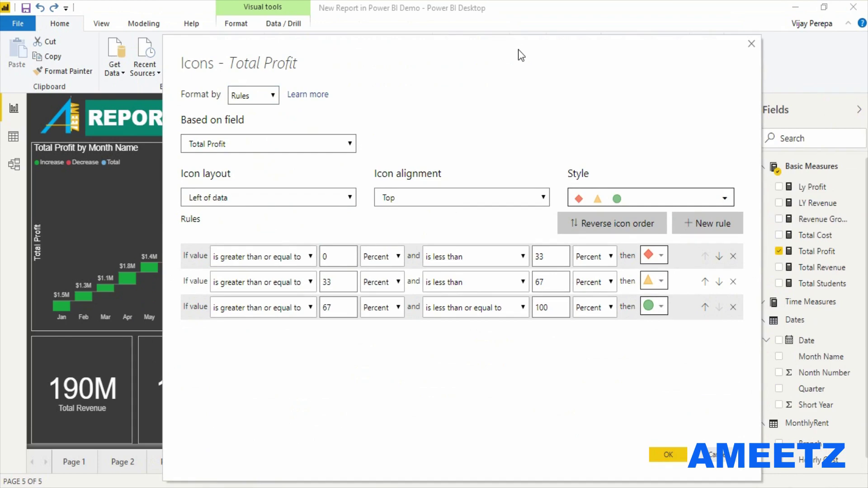
- Choose the red, yellow and green arrow icon style and delete the middle rule for 33 to 67 percent
click(647, 200)
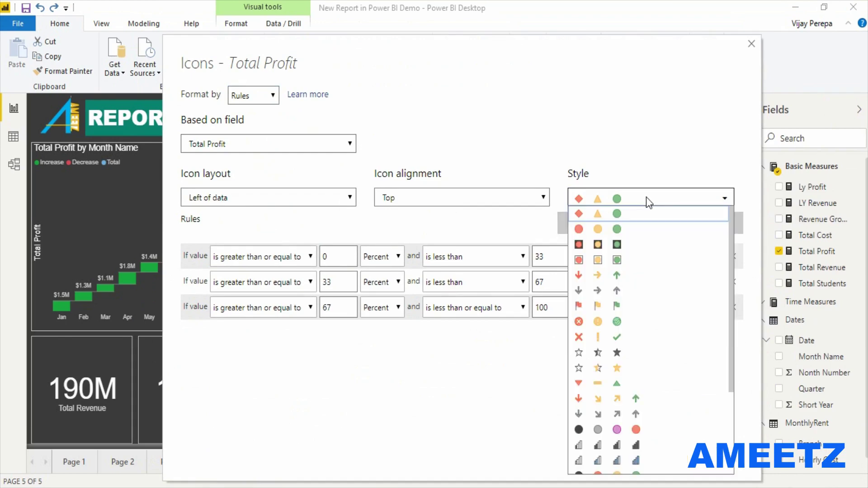
click(615, 275)
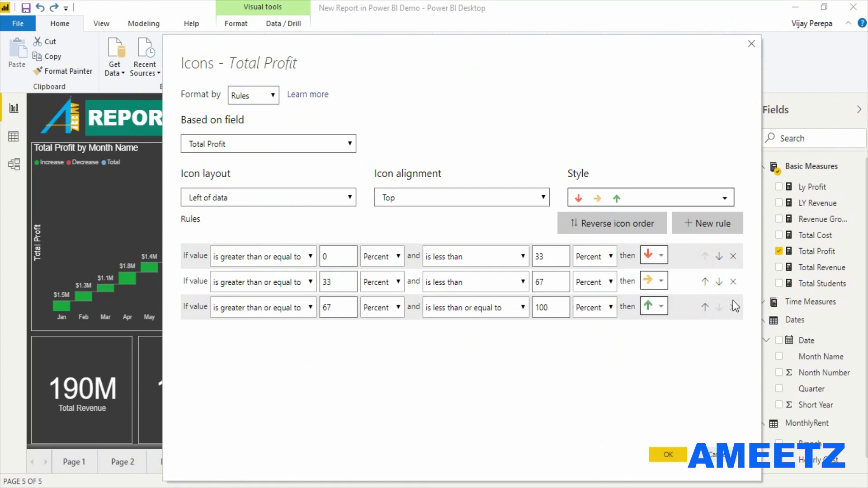
click(733, 282)
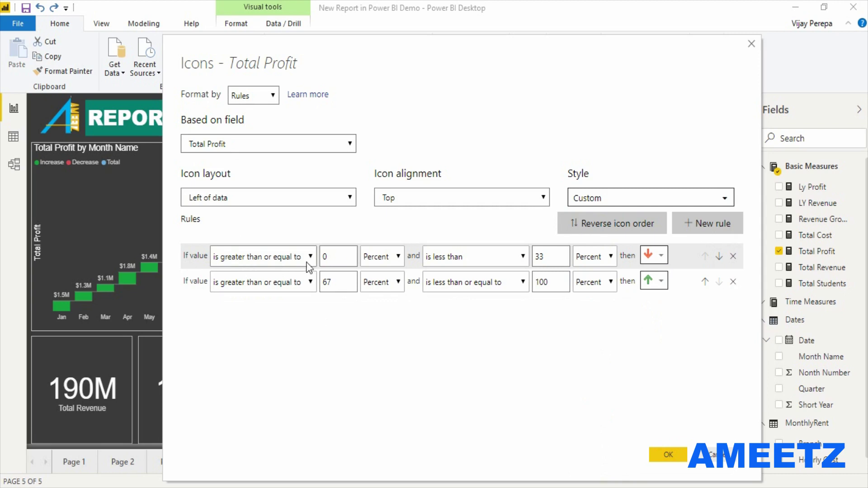
- Set the red down-arrow rule to a blank minimum as Number and less than 0 as Number
double_click(334, 258)
key(BackSpace)
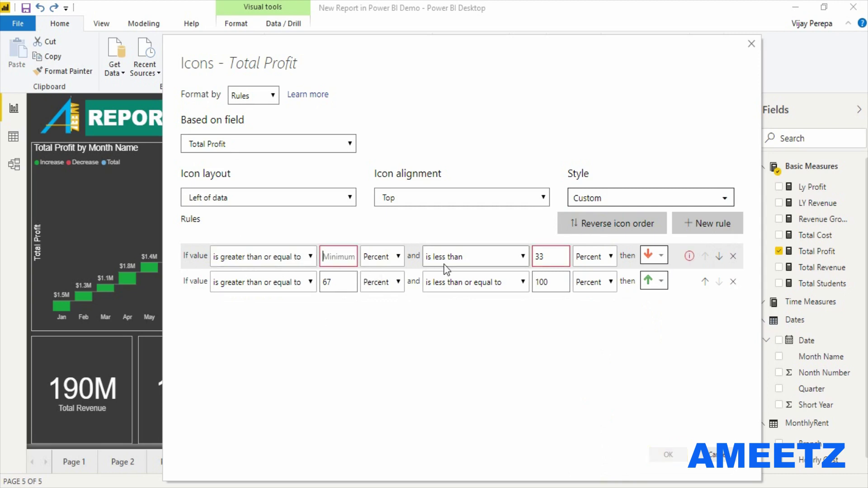
click(382, 256)
click(375, 273)
click(539, 257)
double_click(539, 257)
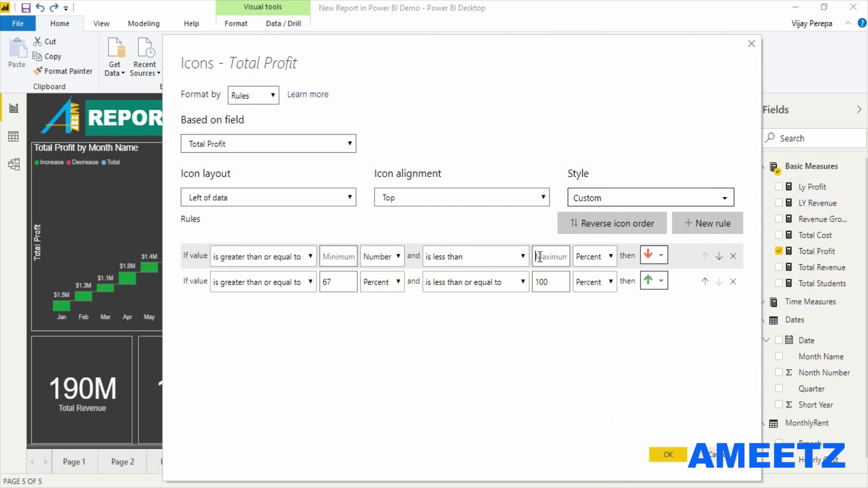
text(0)
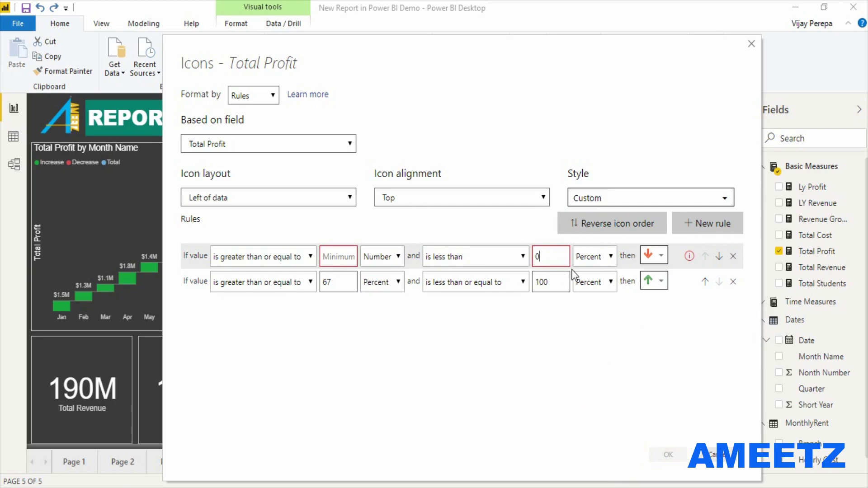
click(588, 256)
click(581, 273)
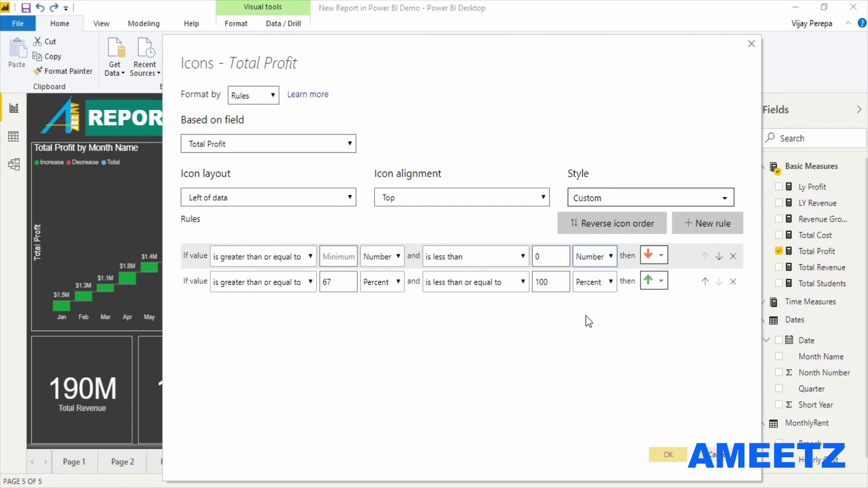
- Set the green up-arrow rule to Number values from 0 with a blank maximum as Number
drag(331, 282, 298, 286)
text(0)
click(385, 288)
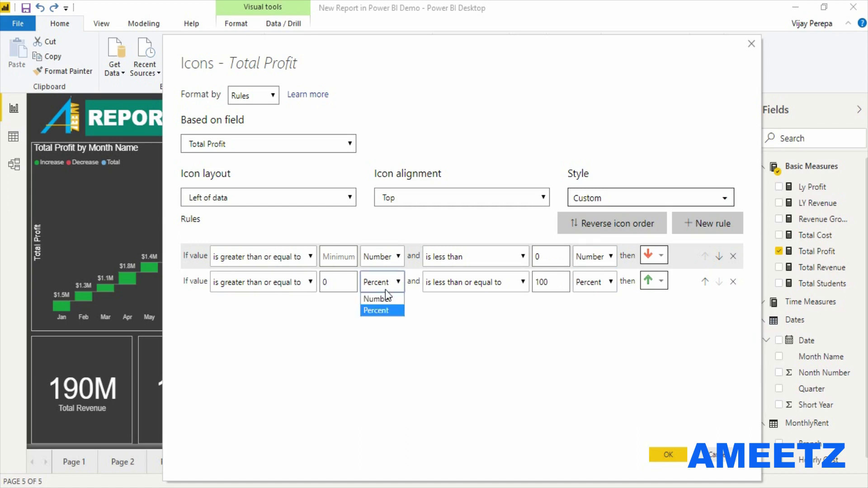
double_click(561, 282)
key(BackSpace)
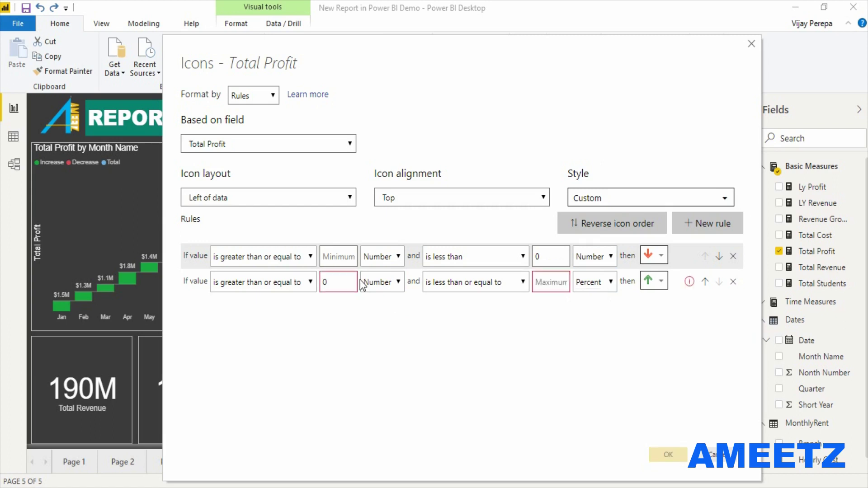
click(605, 282)
click(601, 298)
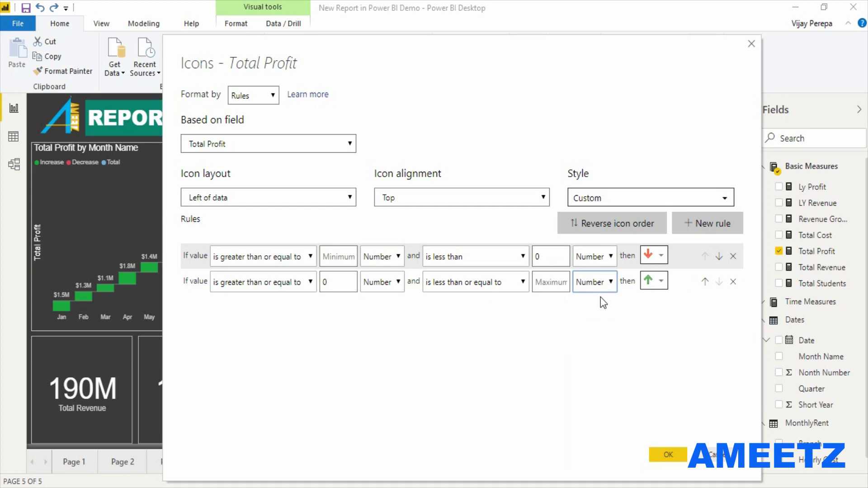
- Set the icon layout to Icon only and apply the Total Profit icon rules
click(241, 198)
click(229, 225)
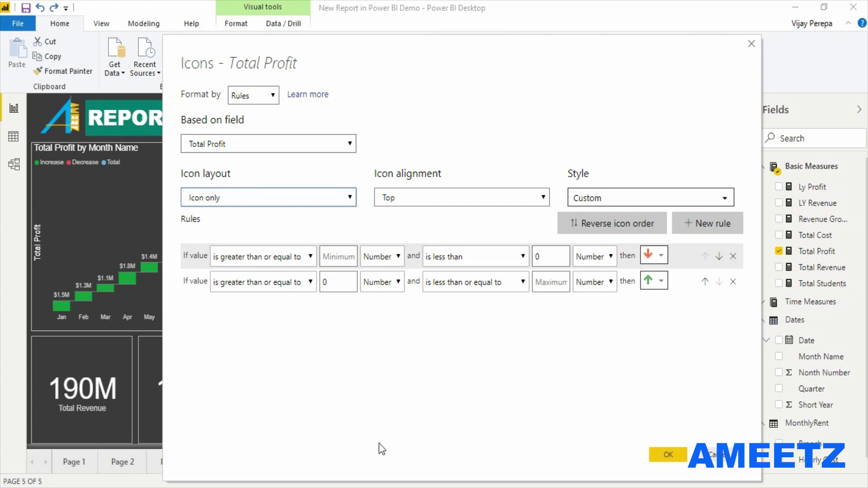
click(665, 456)
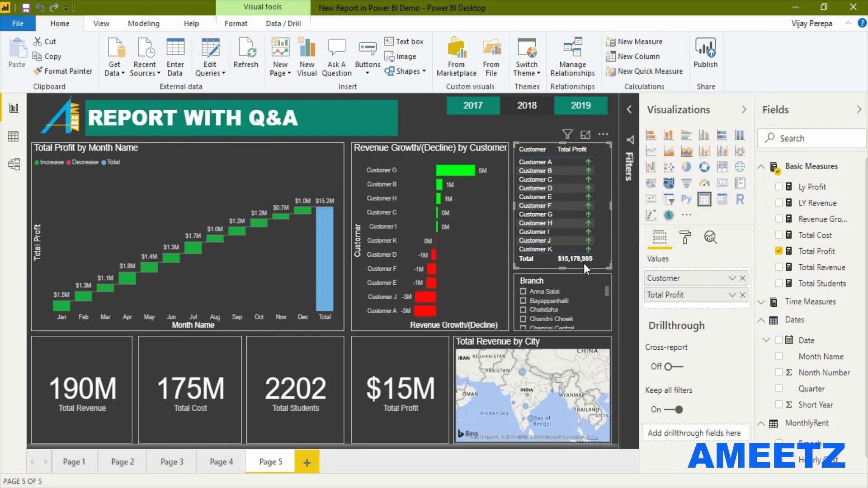
- Turn off the totals row of the customer table
click(687, 241)
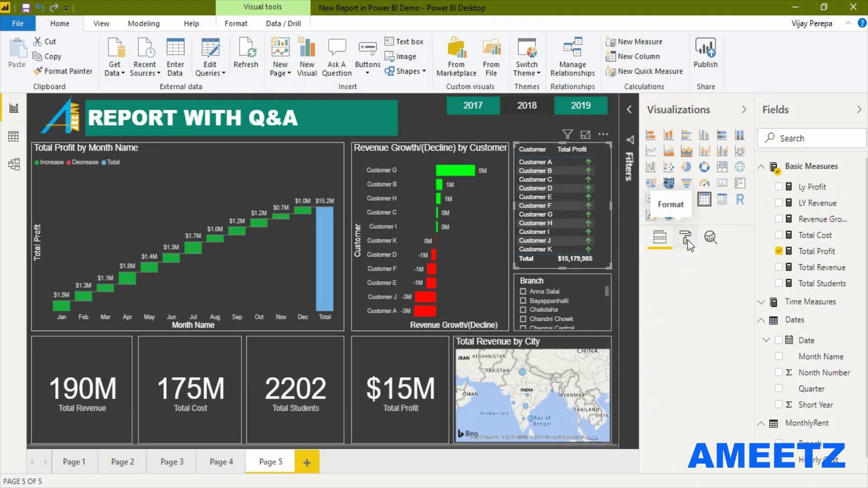
click(665, 408)
click(676, 452)
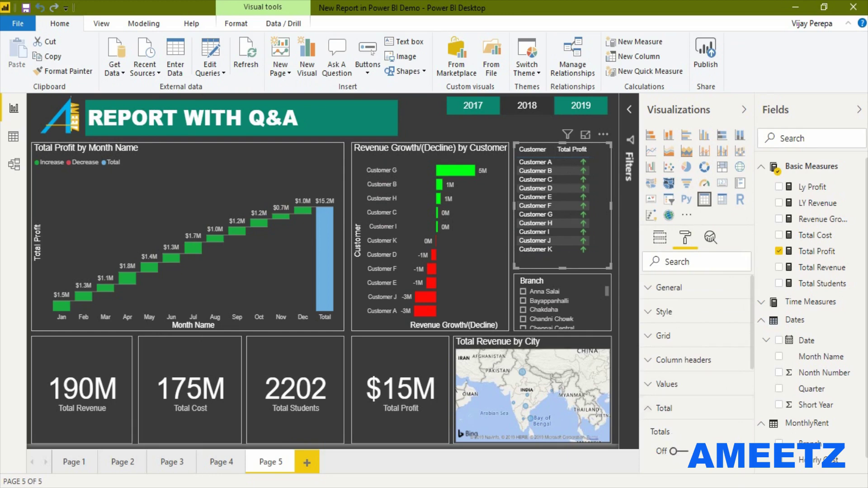
- Open conditional formatting for the Total Profit card's data label color, formatted by Rules based on Total Profit
click(425, 411)
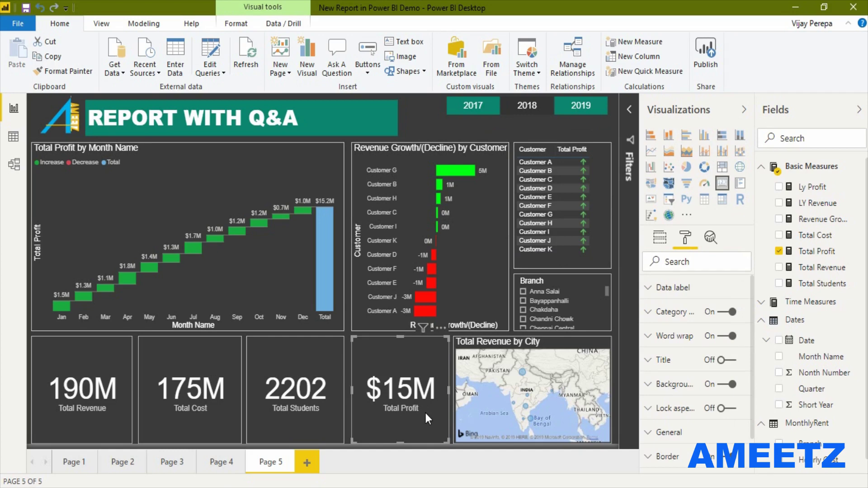
click(662, 295)
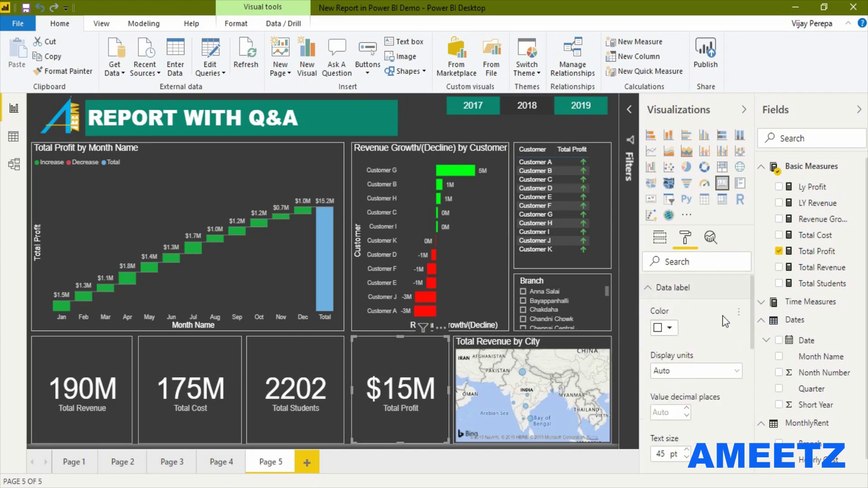
click(742, 314)
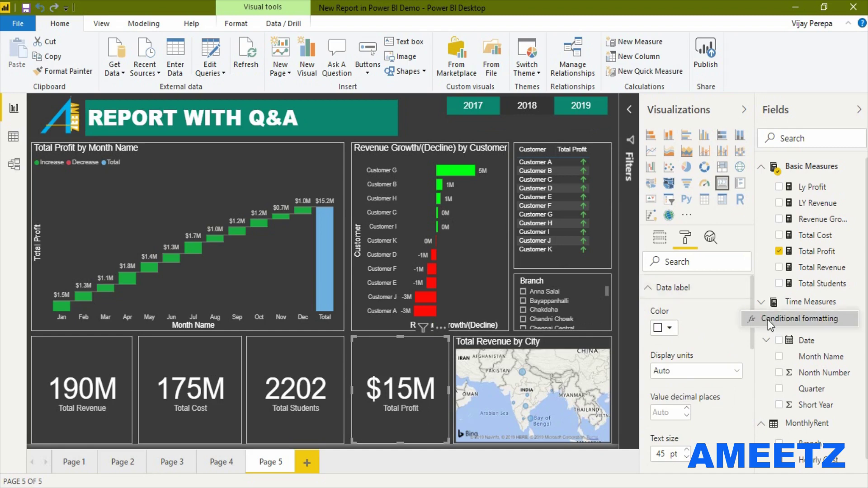
click(768, 319)
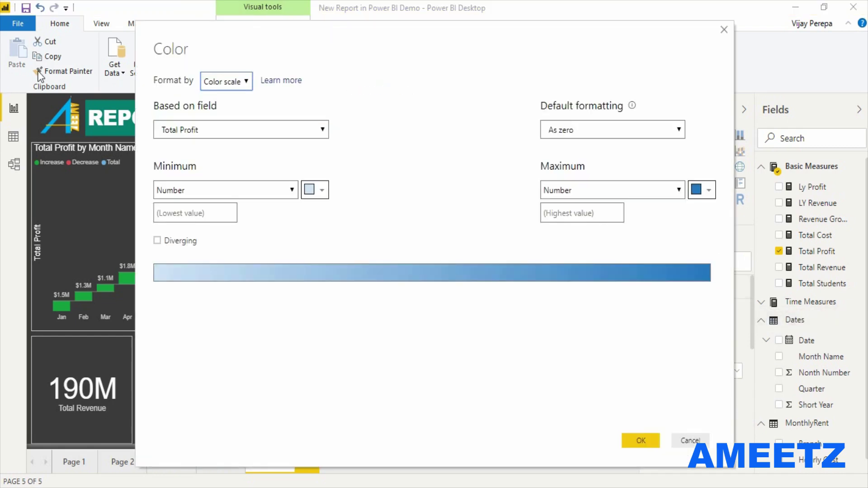
click(229, 84)
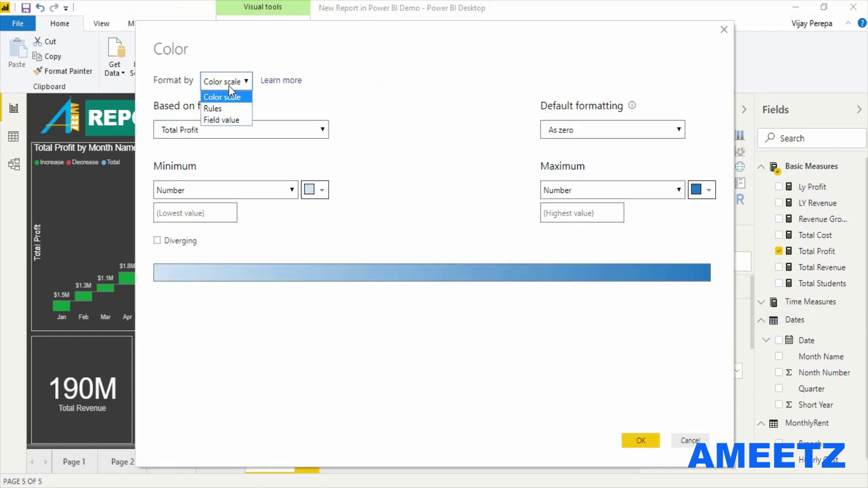
click(231, 110)
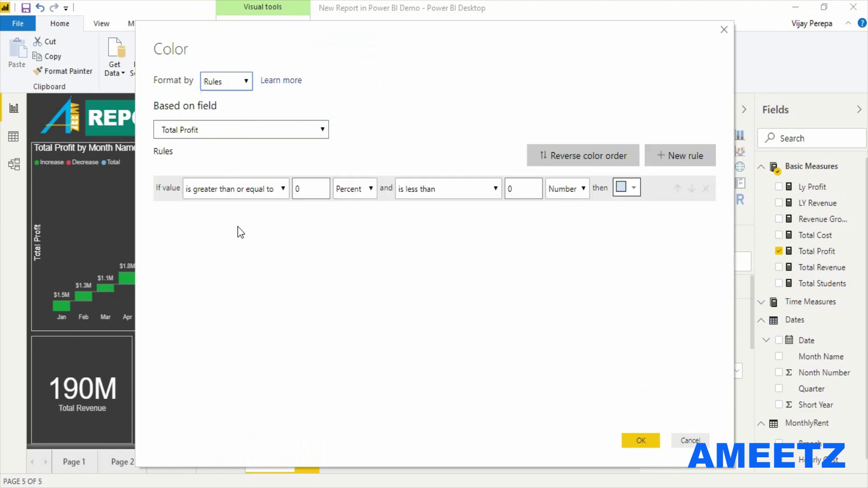
- Set the first label color rule to a blank minimum as Number, less than 0 as Number, with custom red
drag(310, 190, 228, 189)
key(BackSpace)
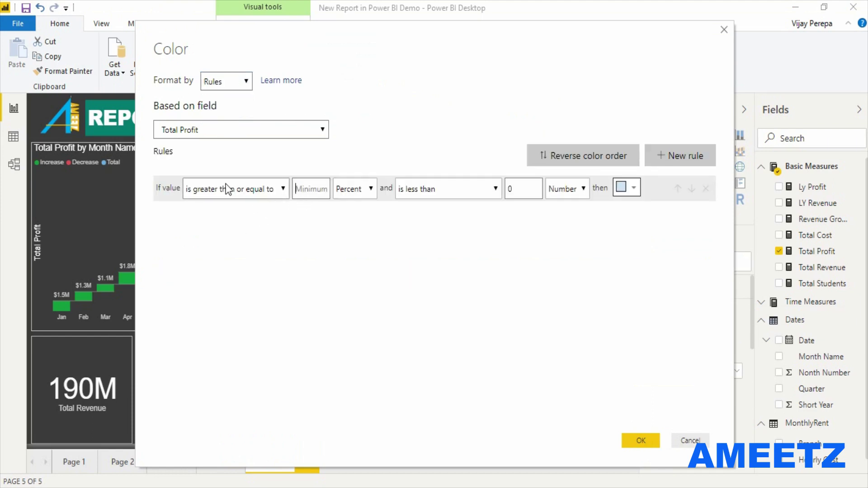
click(357, 190)
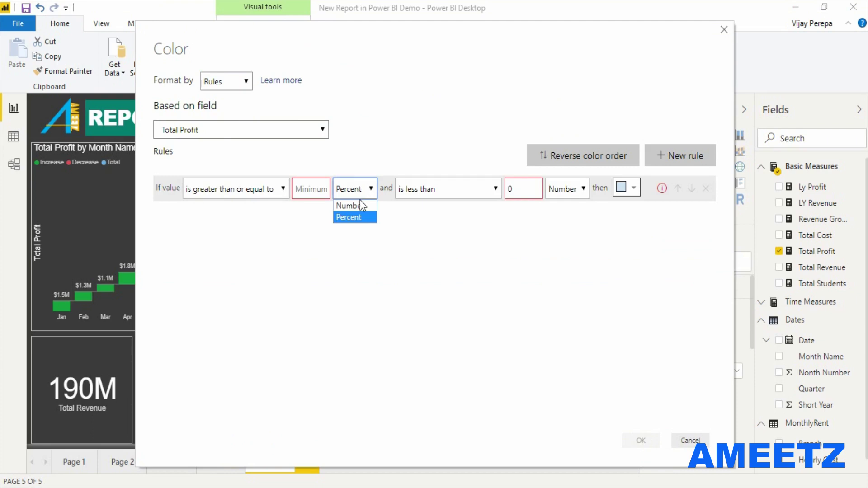
click(361, 205)
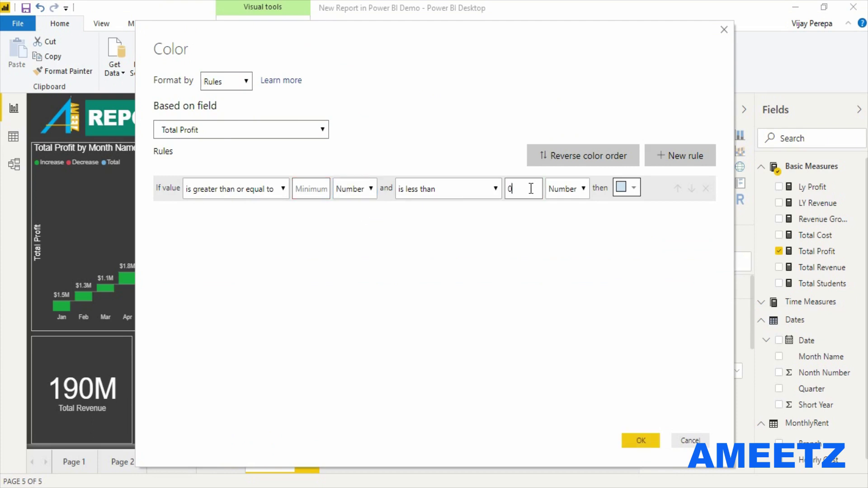
click(633, 189)
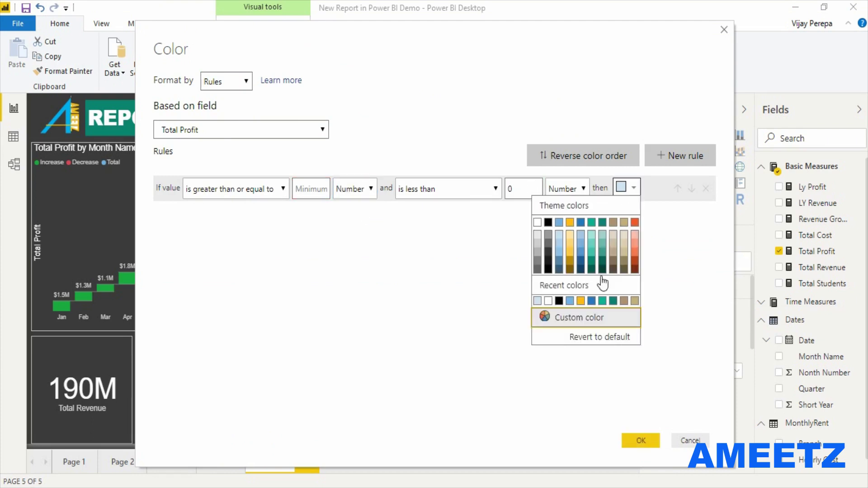
click(587, 317)
click(549, 256)
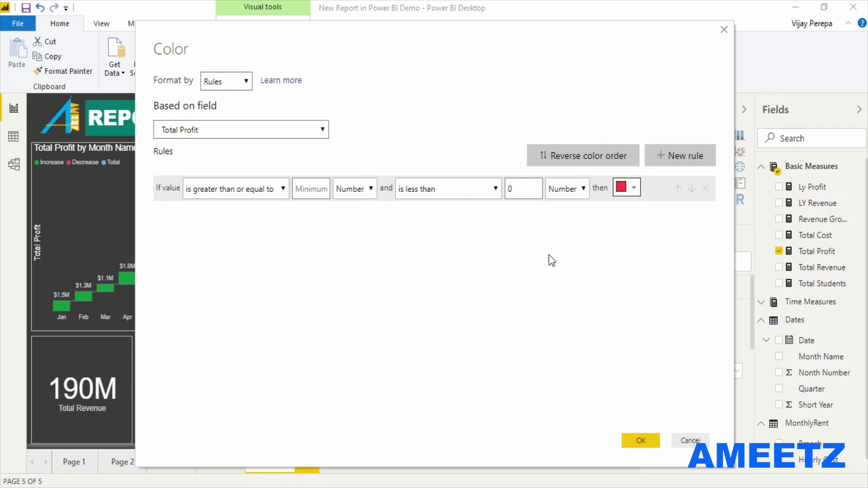
- Add a second label color rule for Number values from 0 with a blank maximum in custom green, and apply the rules
click(676, 158)
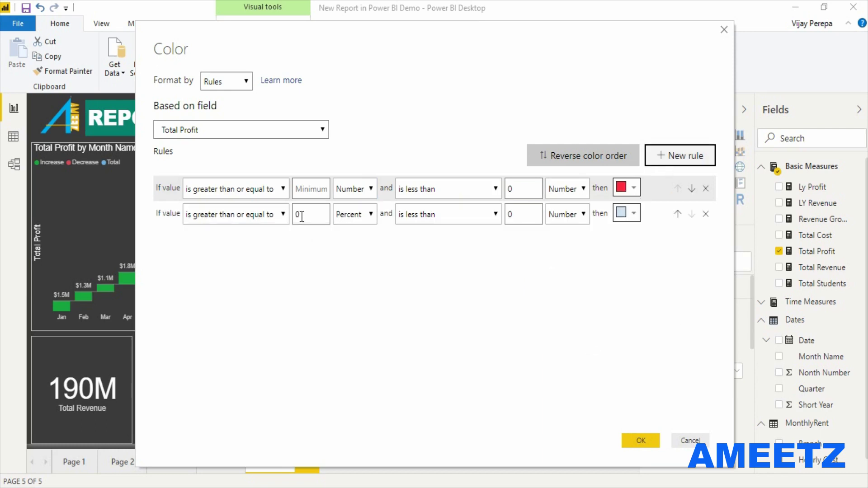
click(355, 214)
click(365, 227)
double_click(506, 219)
key(BackSpace)
click(626, 214)
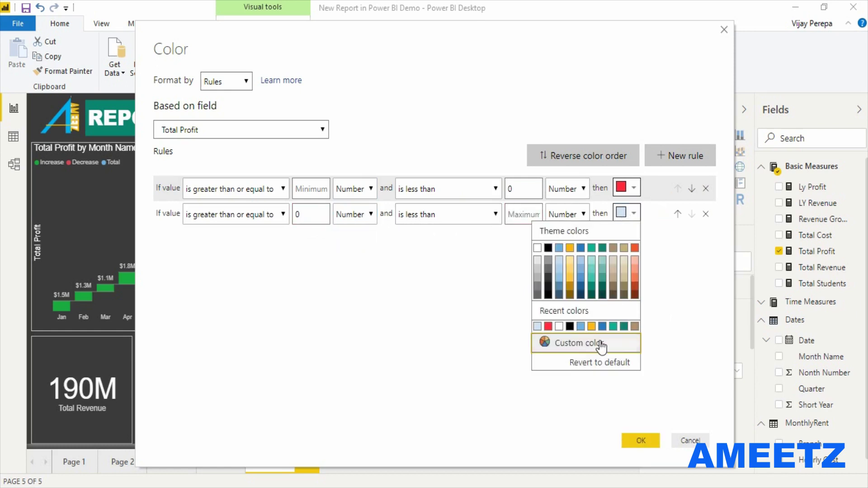
click(565, 344)
click(623, 231)
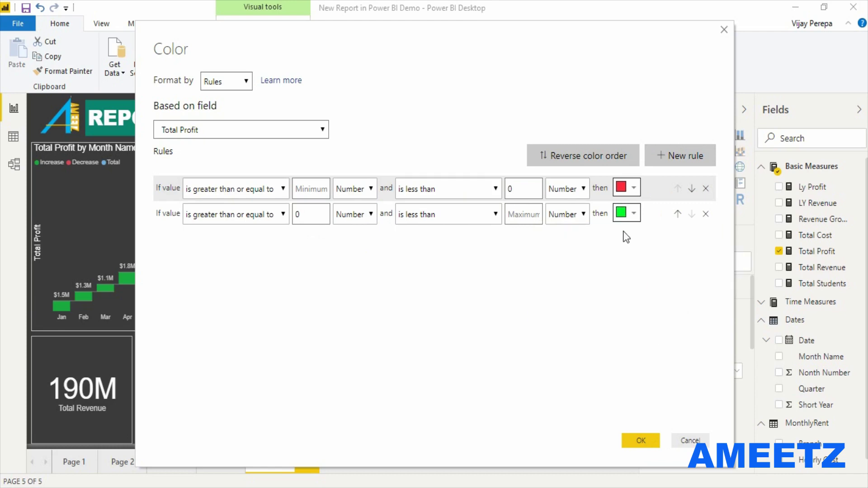
click(636, 438)
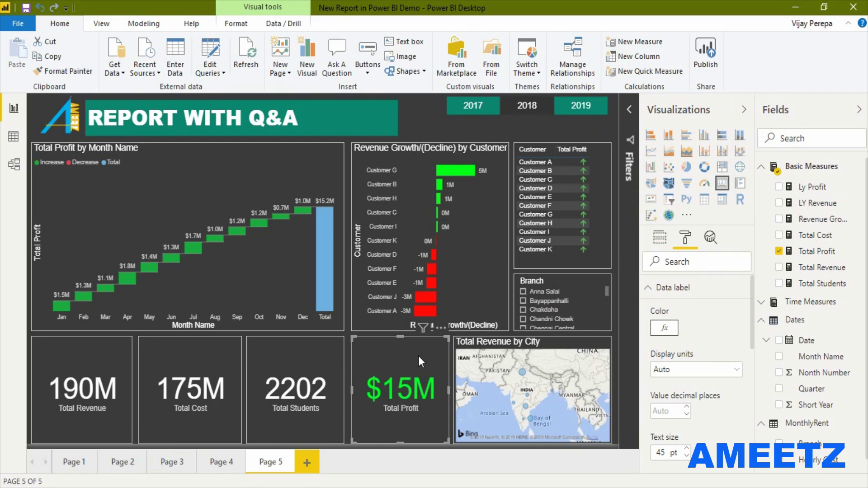
click(651, 294)
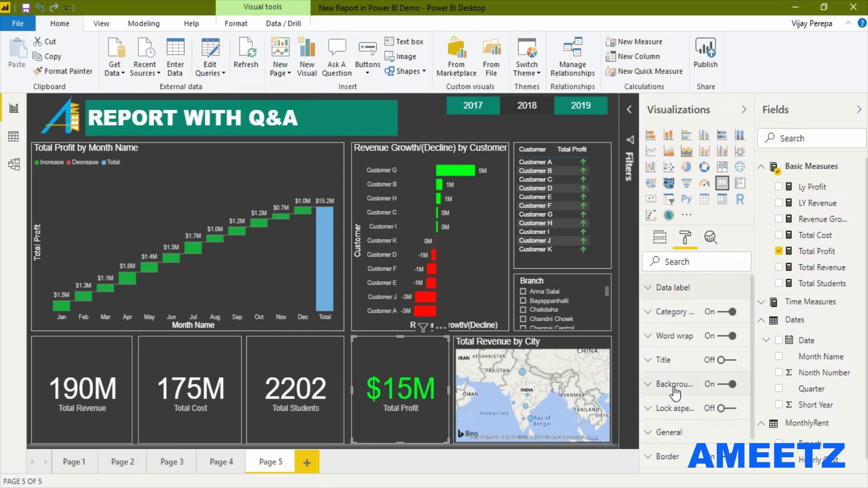
- Open conditional formatting for the Total Profit card's border color and format it by Rules
click(669, 459)
scroll(709, 435, down, 3)
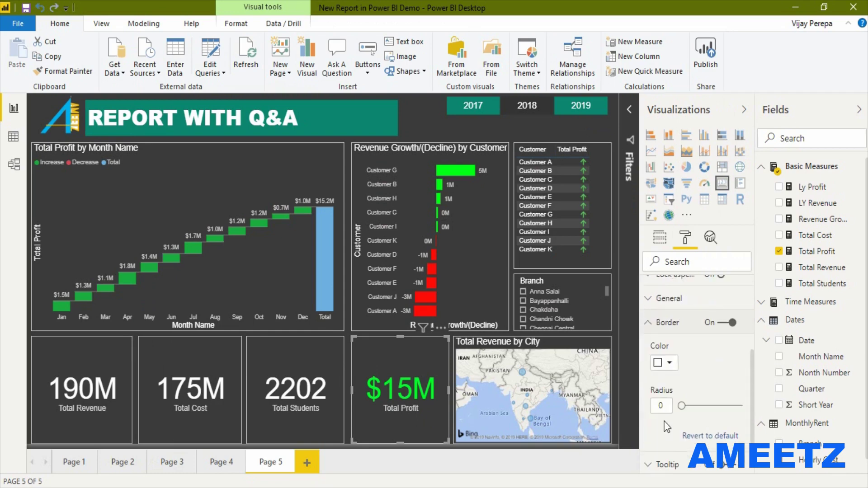
click(739, 349)
click(756, 356)
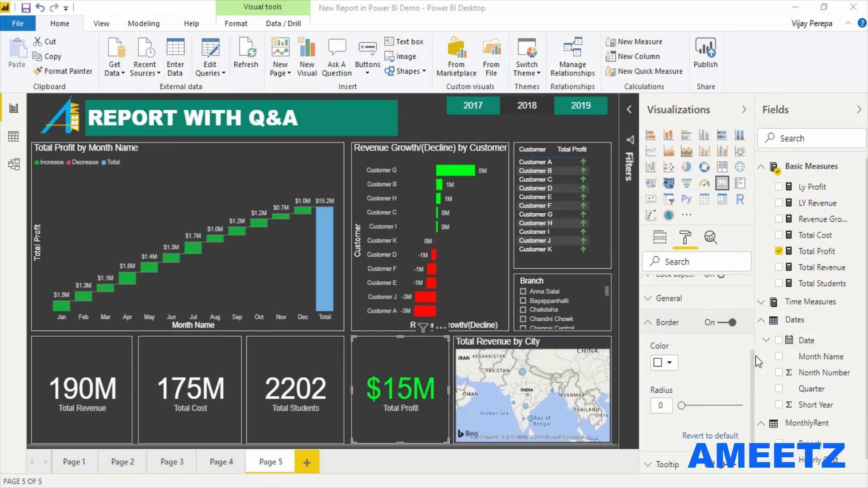
click(223, 81)
click(218, 107)
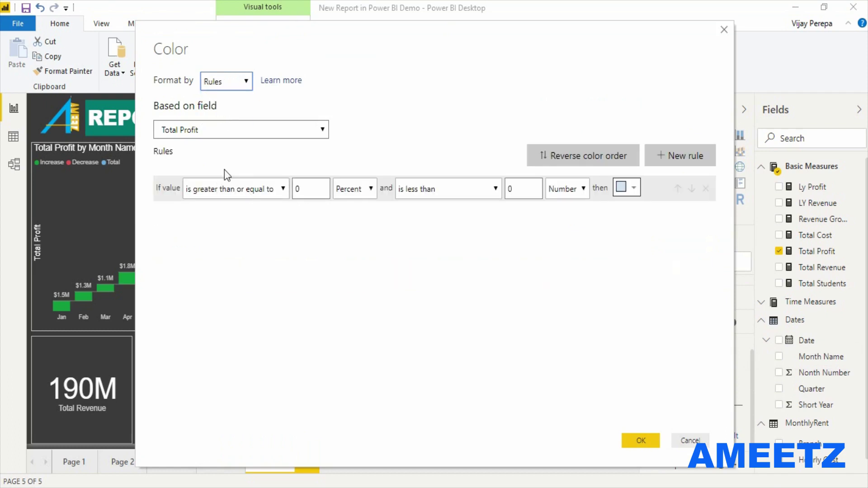
- Set the first border color rule to a blank minimum as Number, less than 0 as Number, with custom red
click(315, 189)
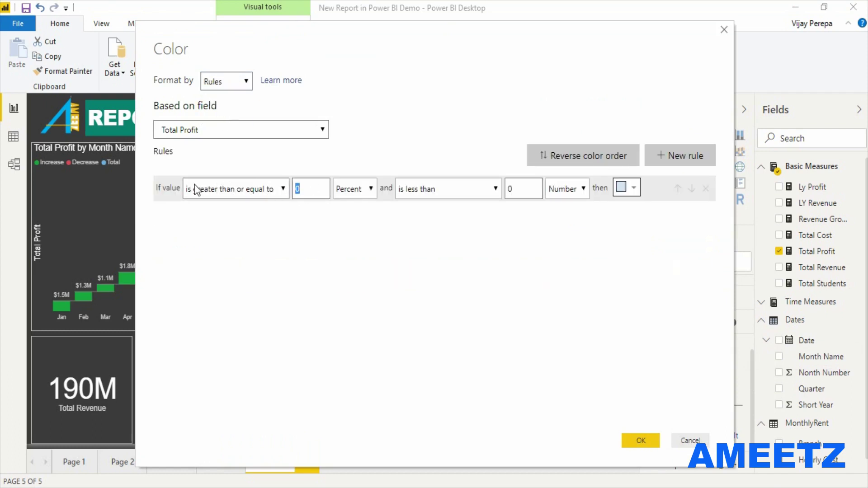
key(BackSpace)
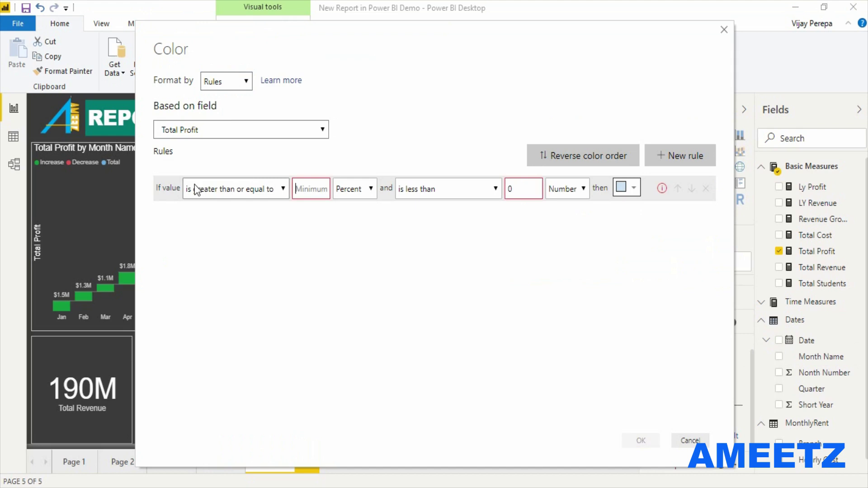
click(353, 189)
click(348, 203)
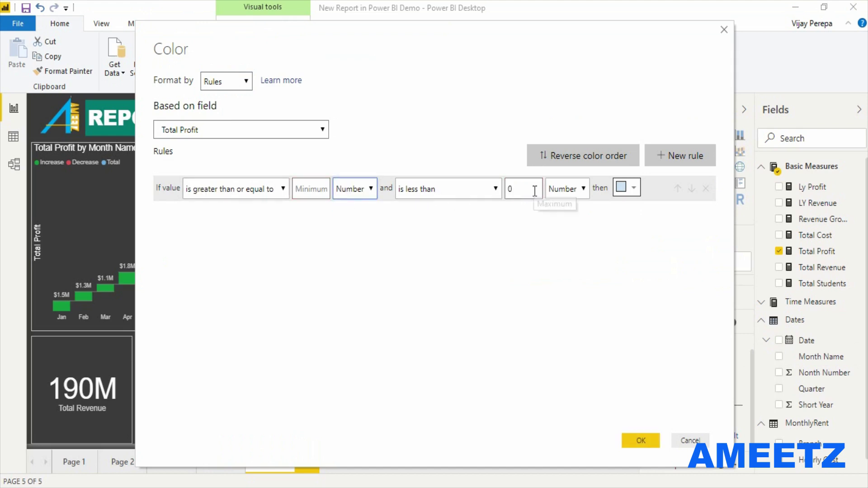
click(622, 189)
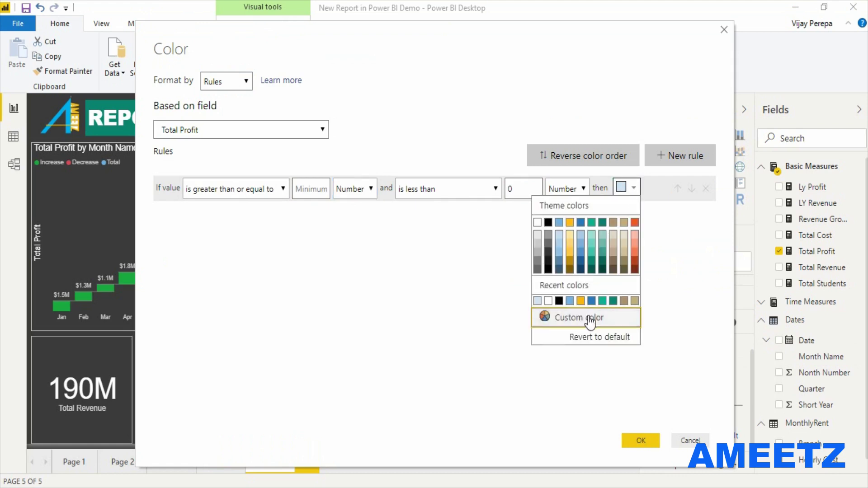
click(587, 319)
click(536, 248)
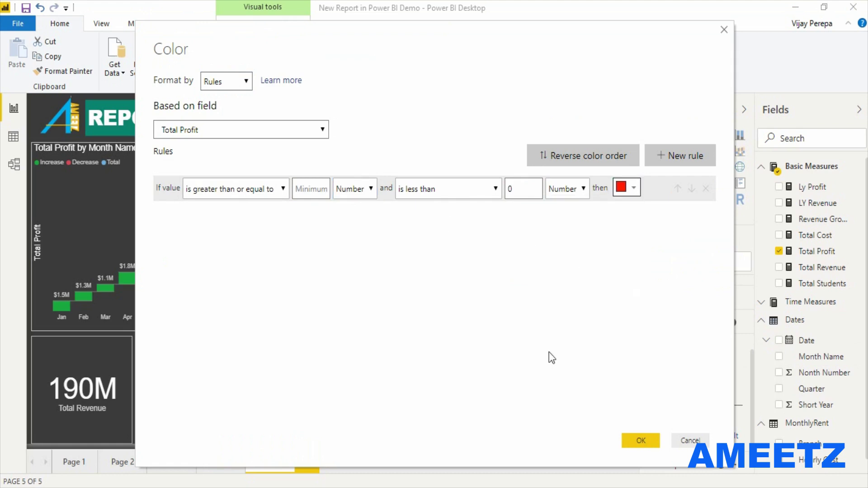
- Add a second border color rule for Number values from 0 with a blank maximum in custom green, and apply the rules
click(676, 155)
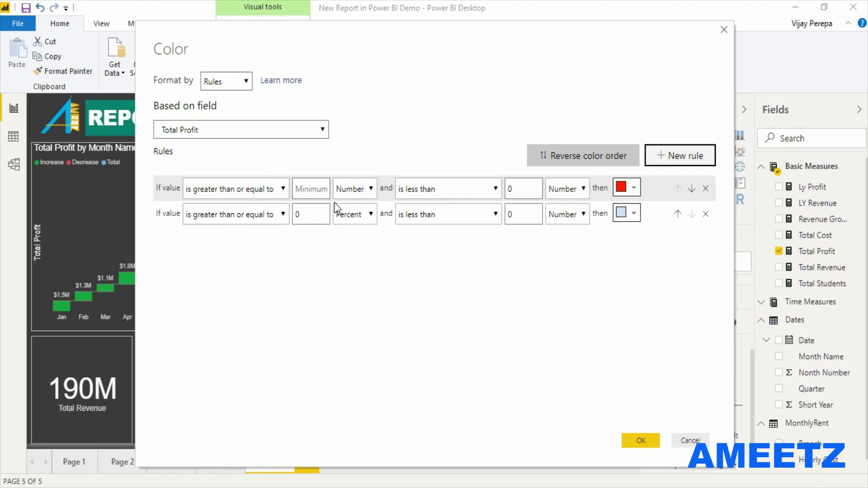
click(367, 224)
click(364, 229)
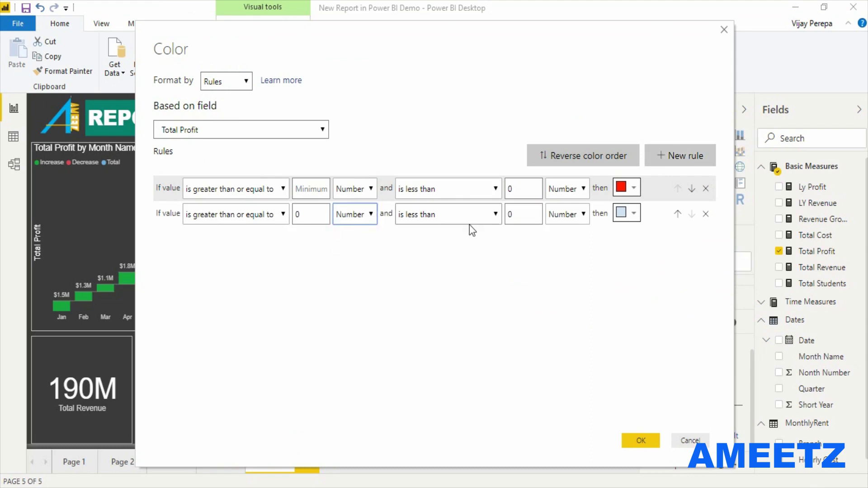
double_click(531, 214)
key(BackSpace)
click(635, 214)
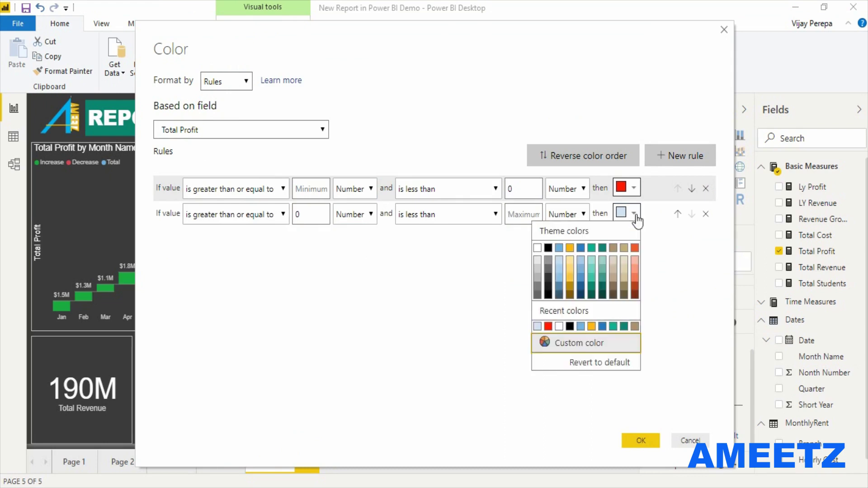
click(572, 345)
click(592, 232)
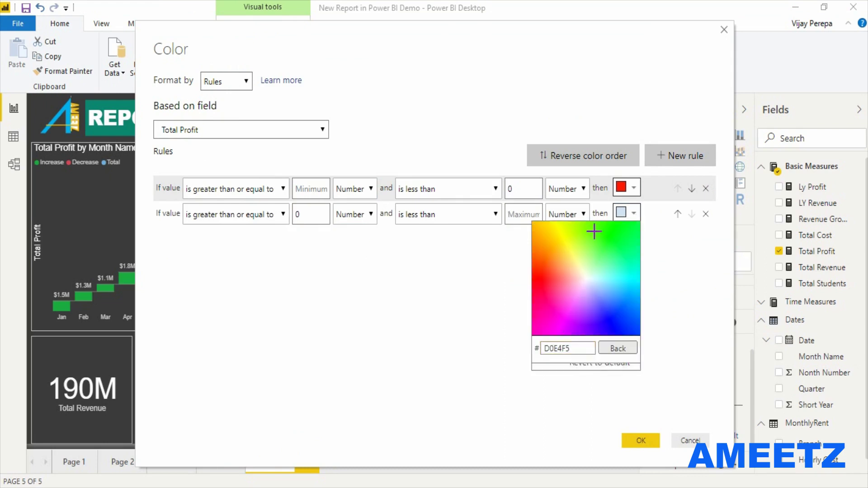
click(650, 441)
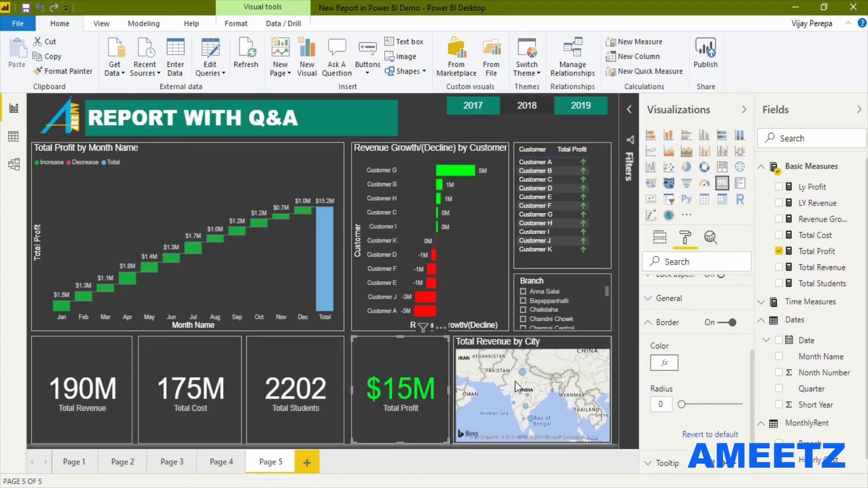
click(617, 262)
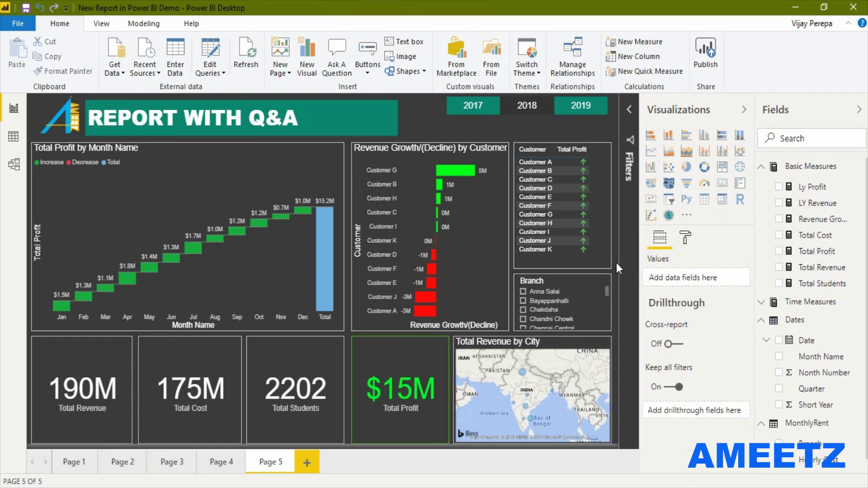
- Set the Total Profit card's border radius to 3
click(408, 358)
click(692, 244)
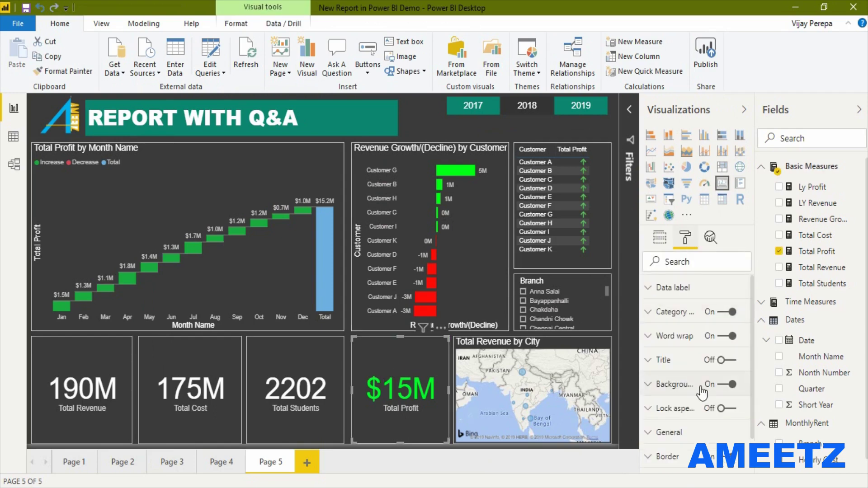
scroll(673, 449, down, 1)
click(668, 415)
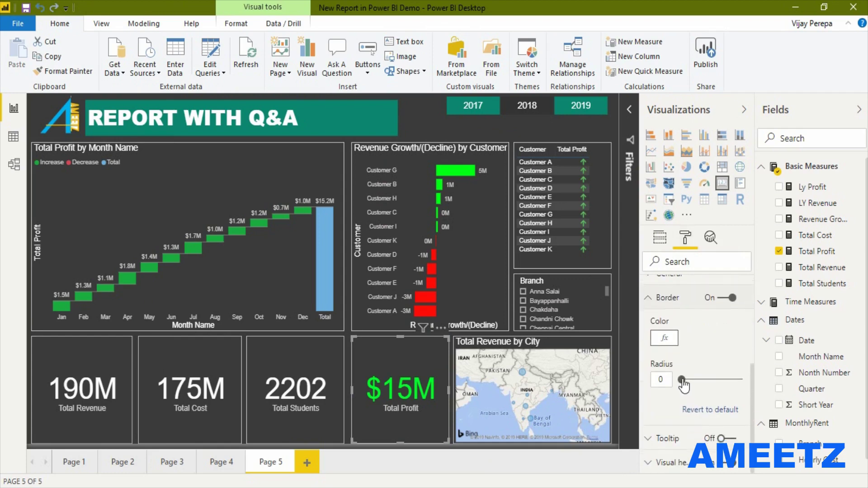
drag(682, 381, 688, 381)
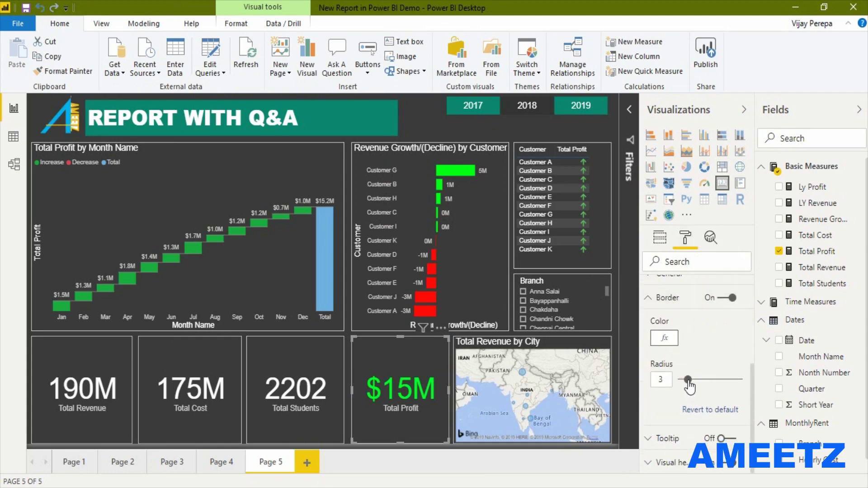
click(619, 306)
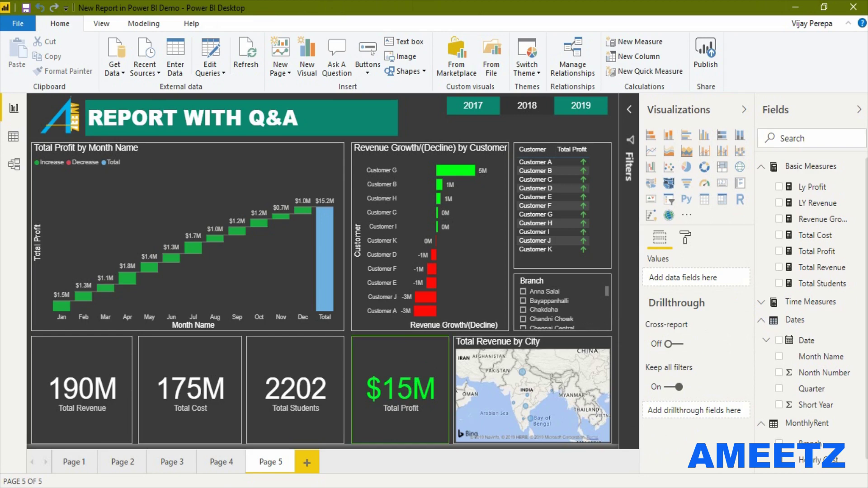
- With the Total Profit by Month Name chart selected, add a new measure named Selection to the Basic Measures table
click(534, 280)
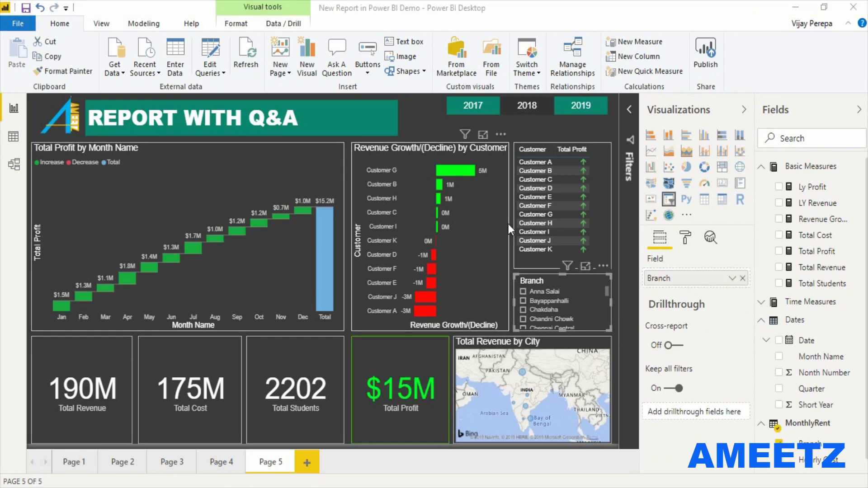
click(131, 191)
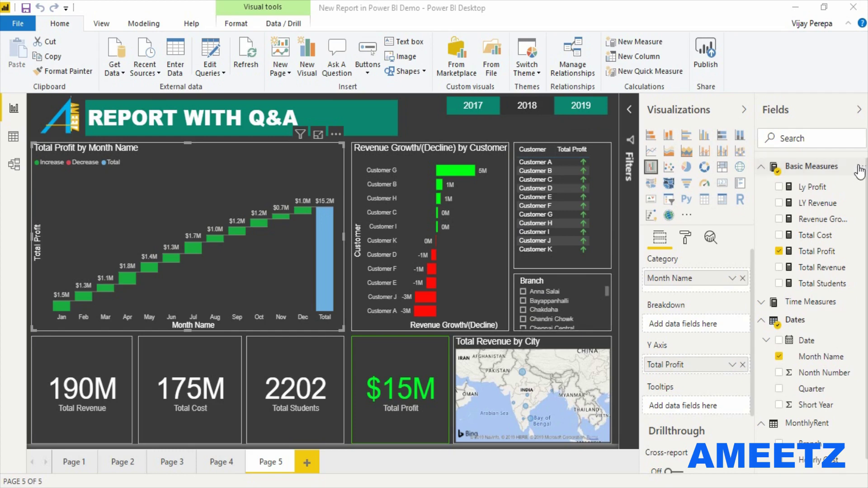
click(860, 167)
key(Escape)
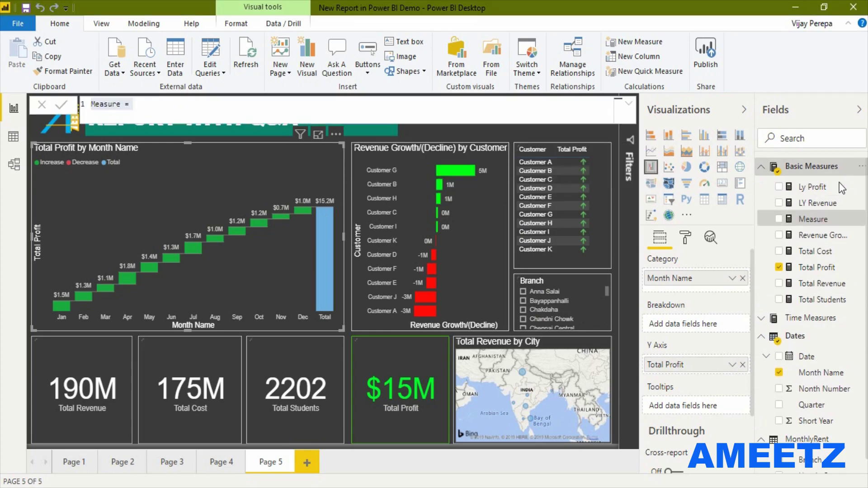
text(Selection)
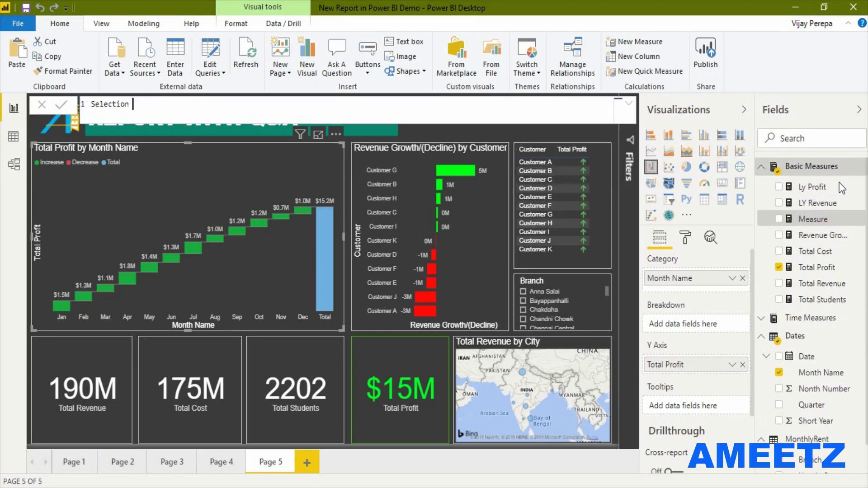
key(End)
- Define the Selection measure as SELECTEDVALUE(MonthlyRent[Branch]) and commit it
text(sel)
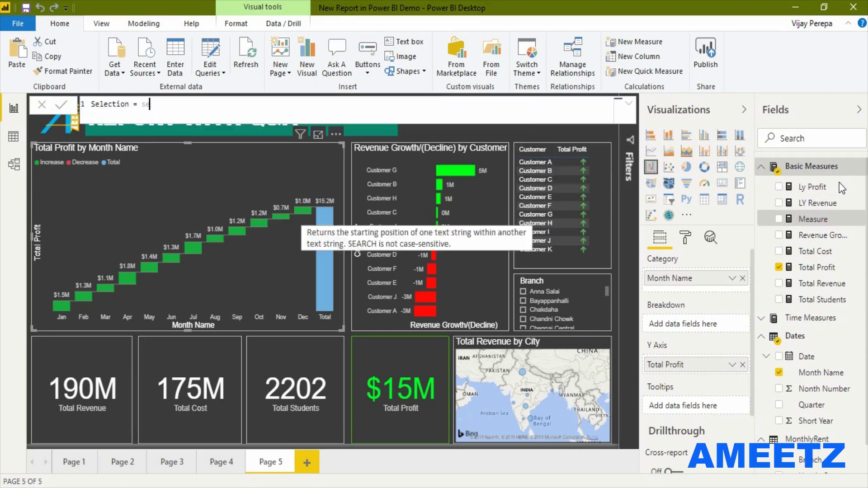
key(Down)
key(Down)
key(Down)
key(Down)
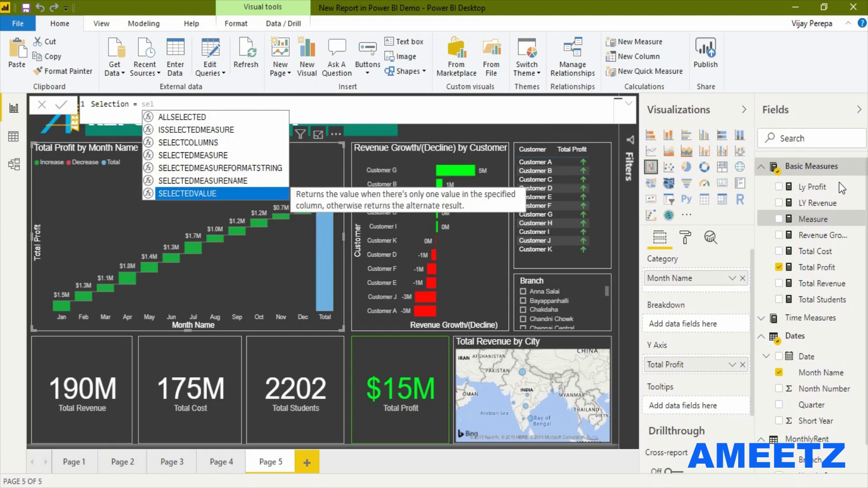
key(Tab)
text(bra)
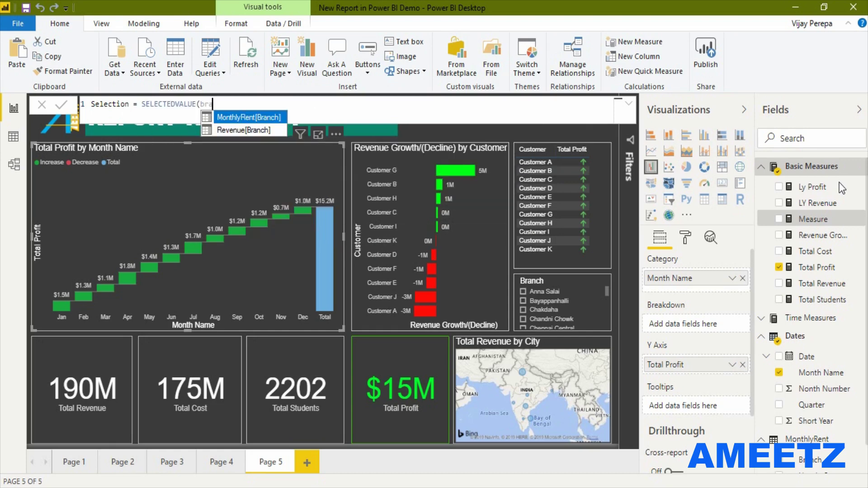
key(Tab)
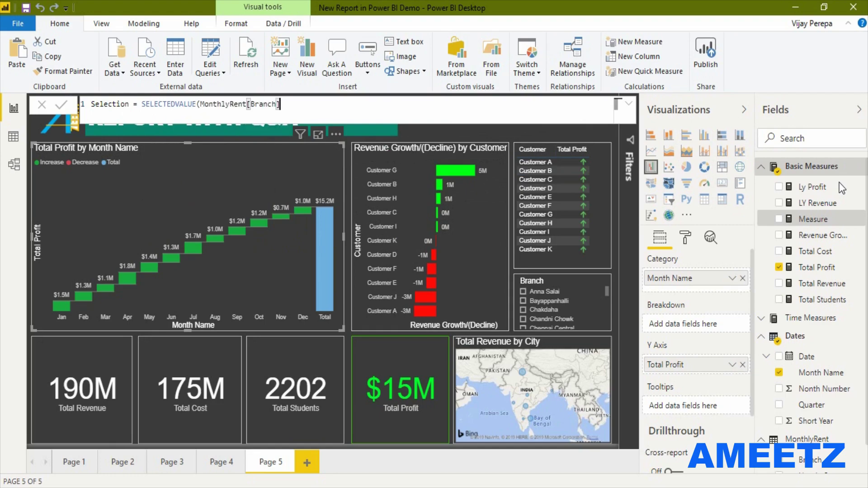
text())
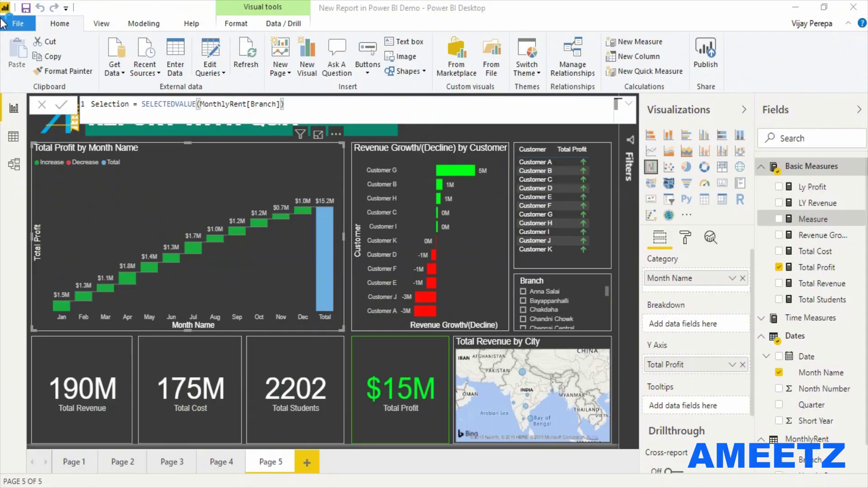
key(Return)
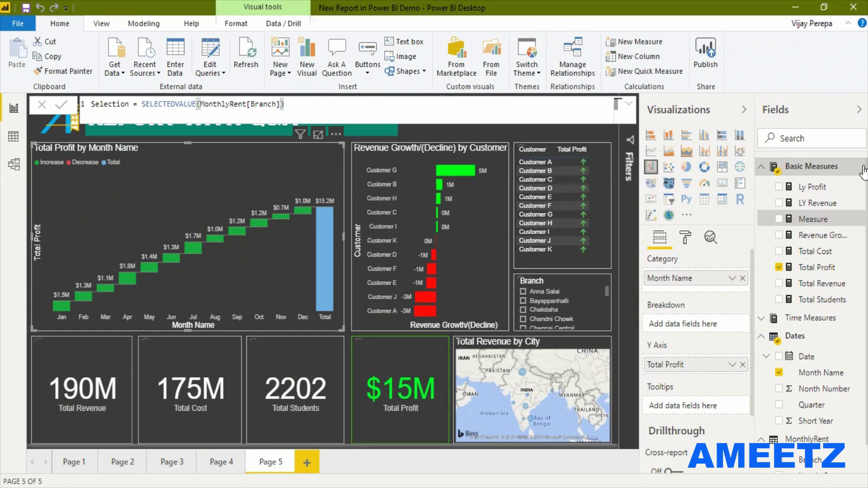
- Add a measure named Title to the Basic Measures table, starting with an IF that tests HASONEVALUE(MonthlyRent[Branch])
click(861, 167)
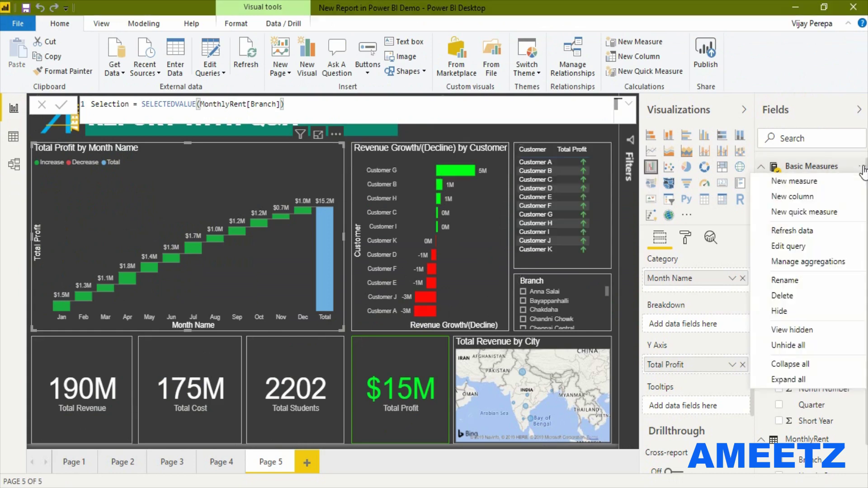
key(Escape)
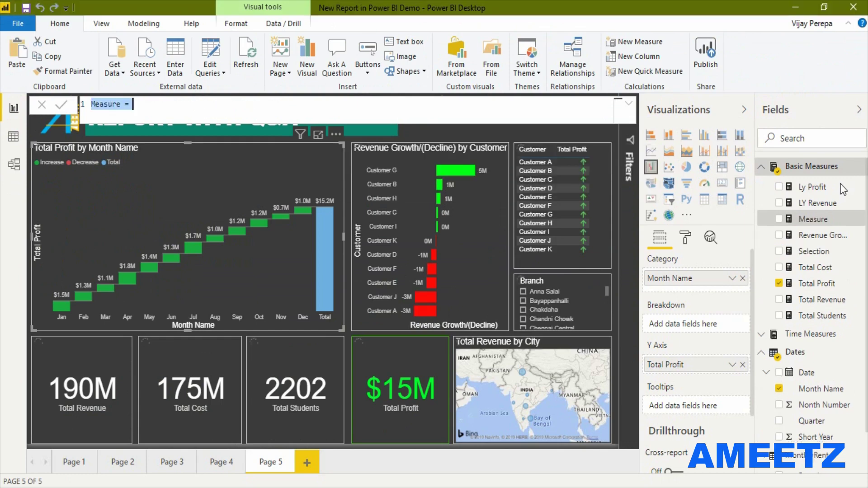
text(Til)
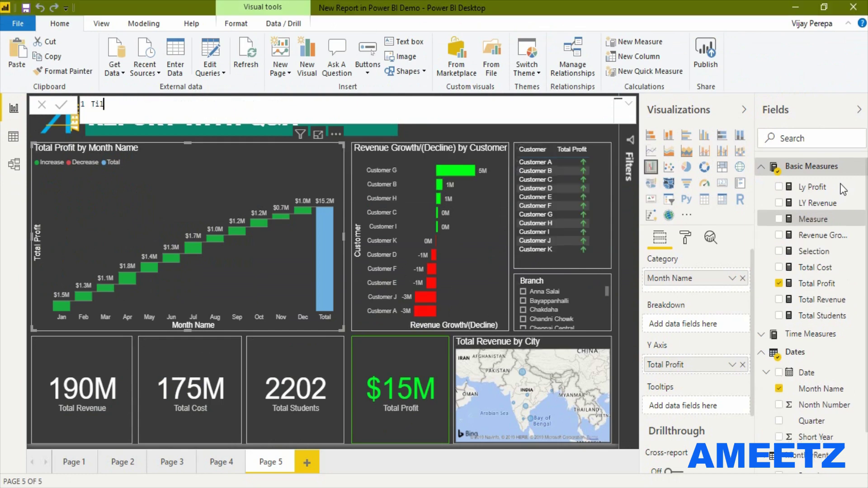
text(le = i)
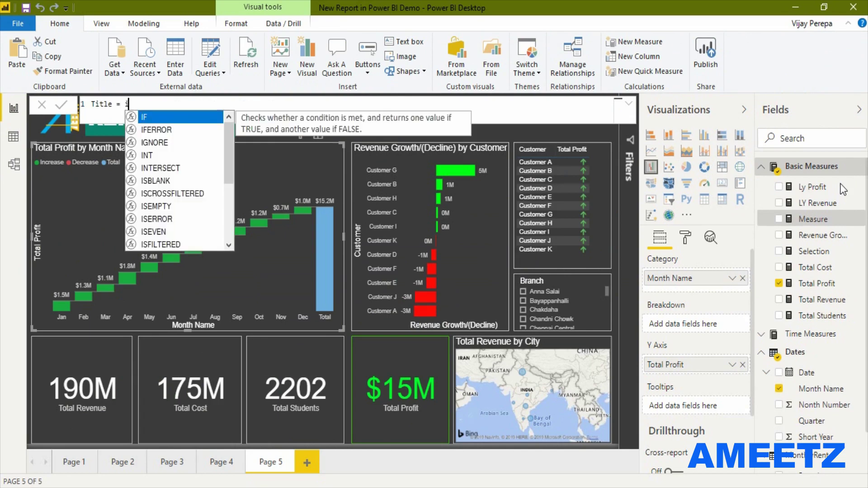
text(f (Has)
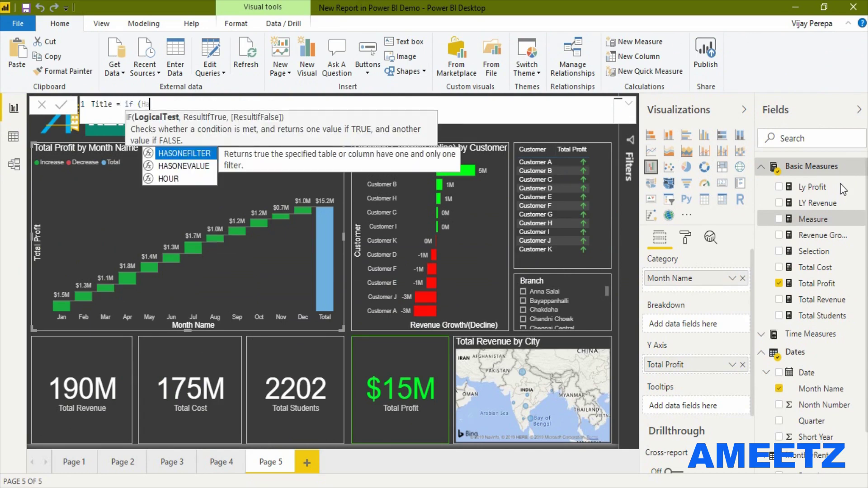
key(Down)
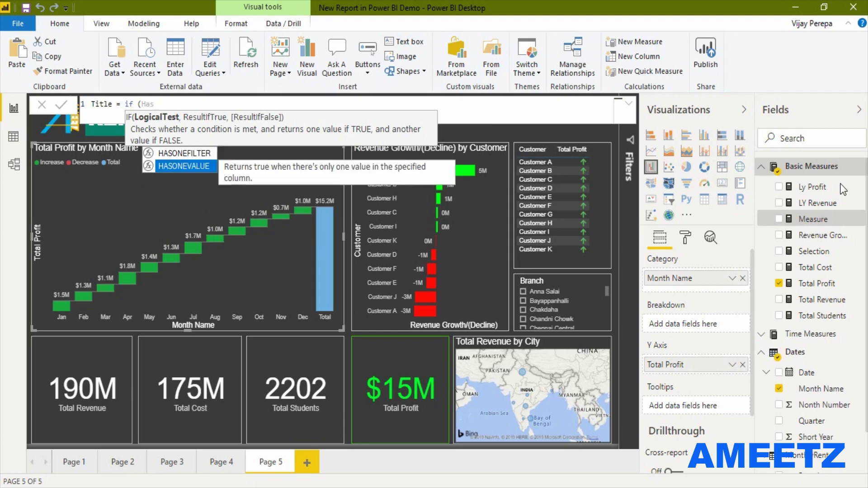
key(Tab)
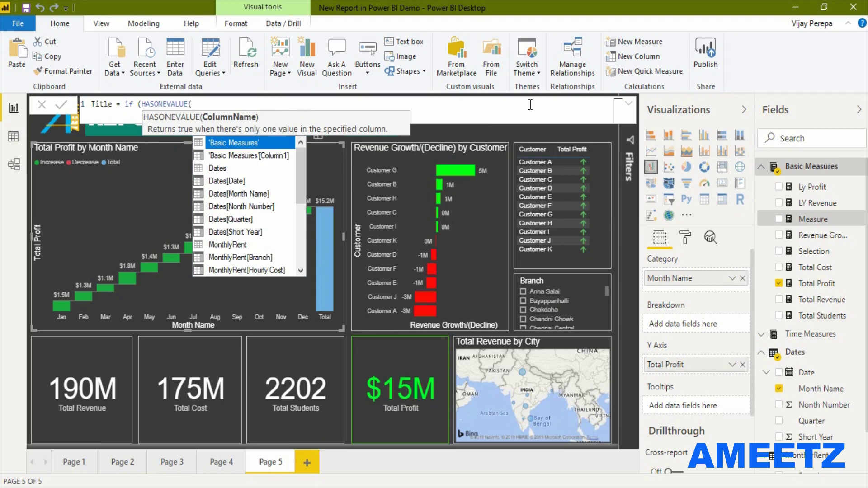
text(br)
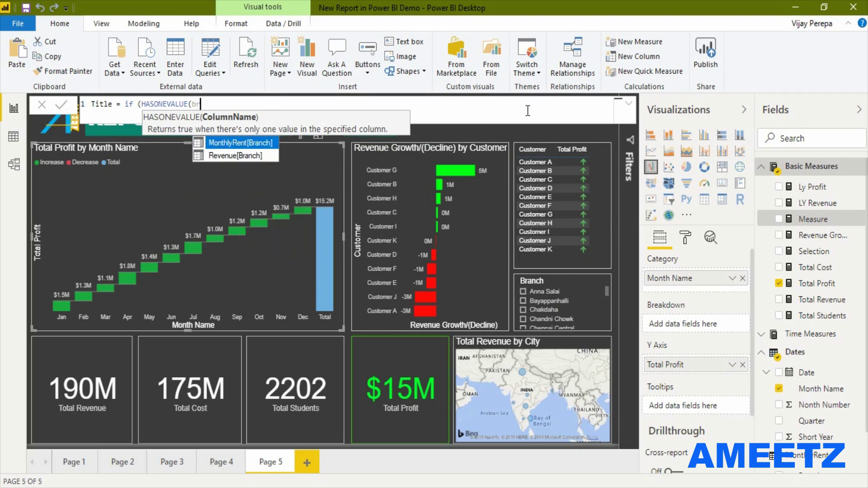
key(Tab)
text(),)
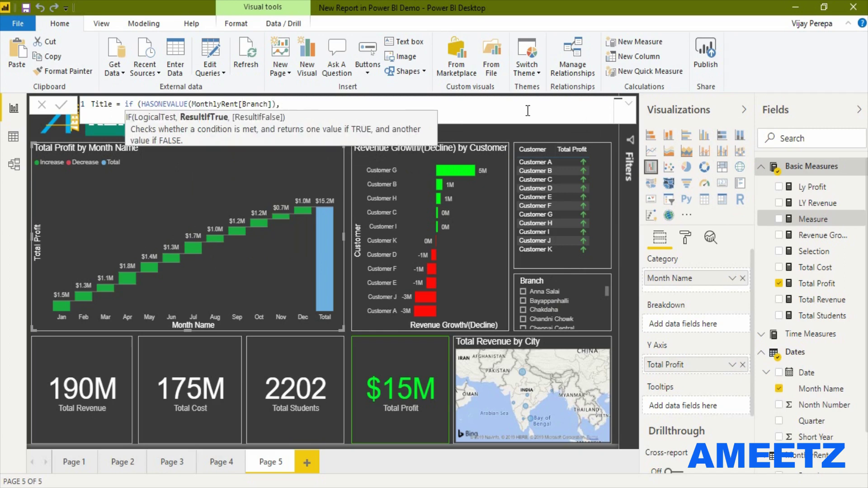
- Enter "Profit Fluctuations by Month for "&[Selection]&" Branch" as the true result of the Title measure's IF
text("Profit Fluctuations by Mpnth)
key(BackSpace)
key(BackSpace)
key(BackSpace)
key(BackSpace)
key(BackSpace)
text(onth for "&se)
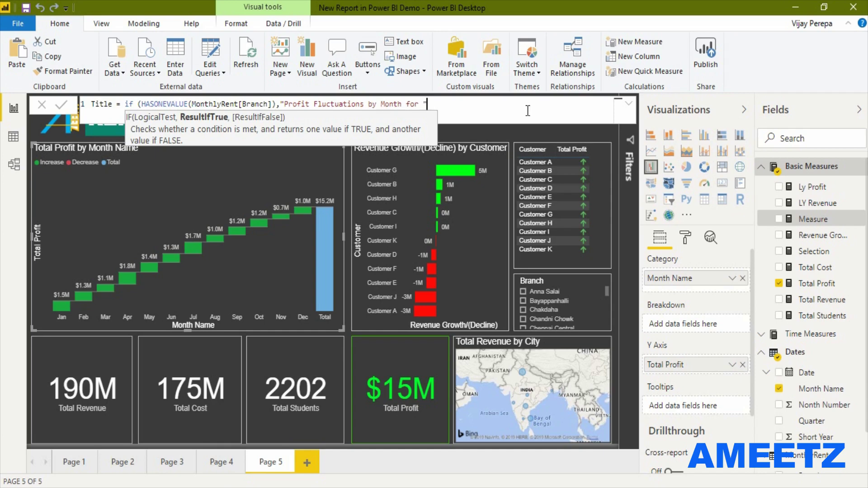
text(lect)
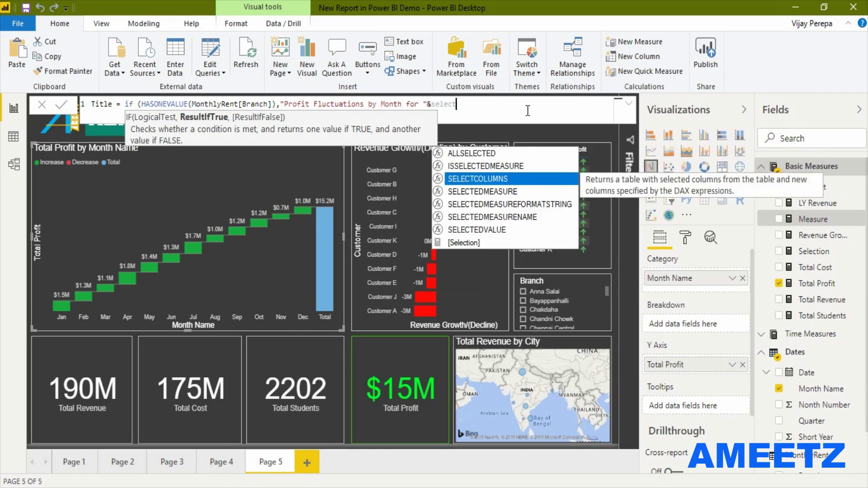
key(Down)
key(Down)
key(Down)
key(Down)
key(Down)
key(Tab)
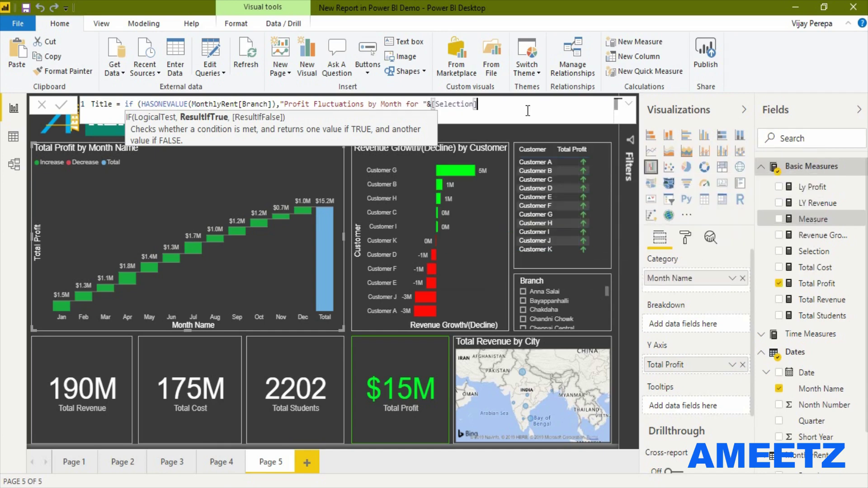
text(&" )
text(brnach)
key(BackSpace)
key(BackSpace)
key(BackSpace)
key(BackSpace)
key(BackSpace)
key(BackSpace)
text(Branch",)
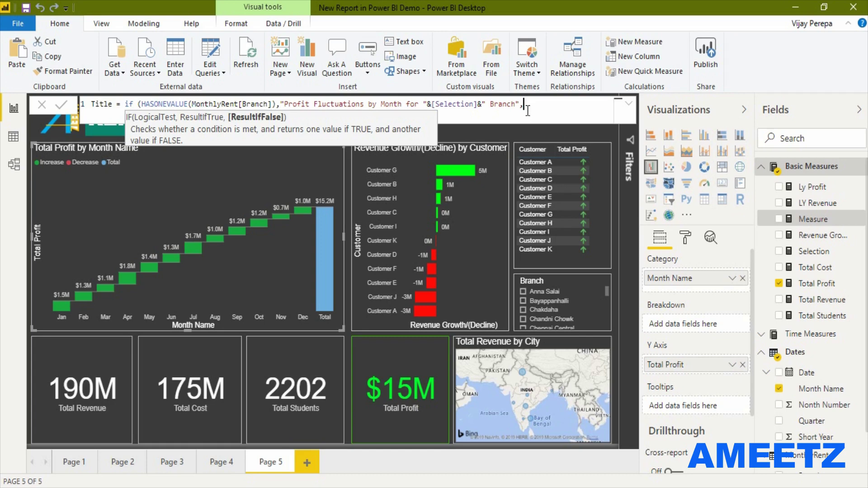
- Enter "Profit Fluctuations by month for All Branches" as the false result of the Title measure's IF and commit the measure
text( p)
key(BackSpace)
text("Profit Fluctuations by mo)
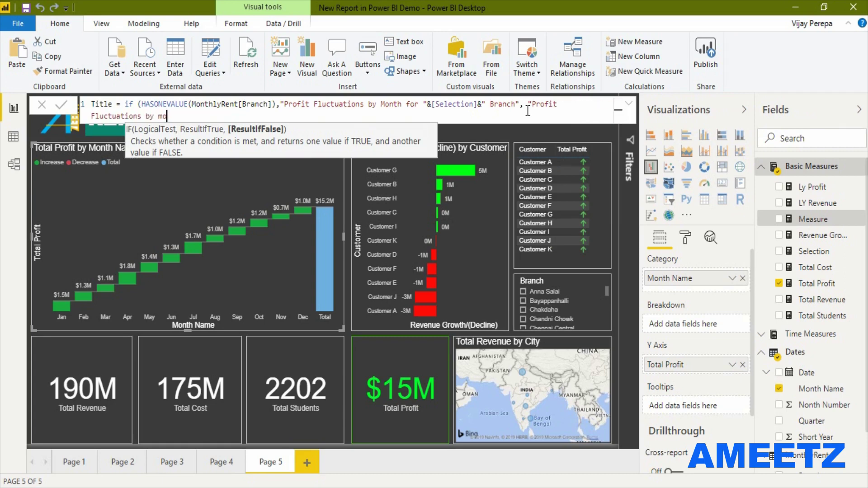
text(nth for All BRanche)
key(BackSpace)
key(BackSpace)
key(BackSpace)
key(BackSpace)
key(BackSpace)
key(BackSpace)
text(ranches)
key(BackSpace)
key(BackSpace)
key(BackSpace)
text(hes)
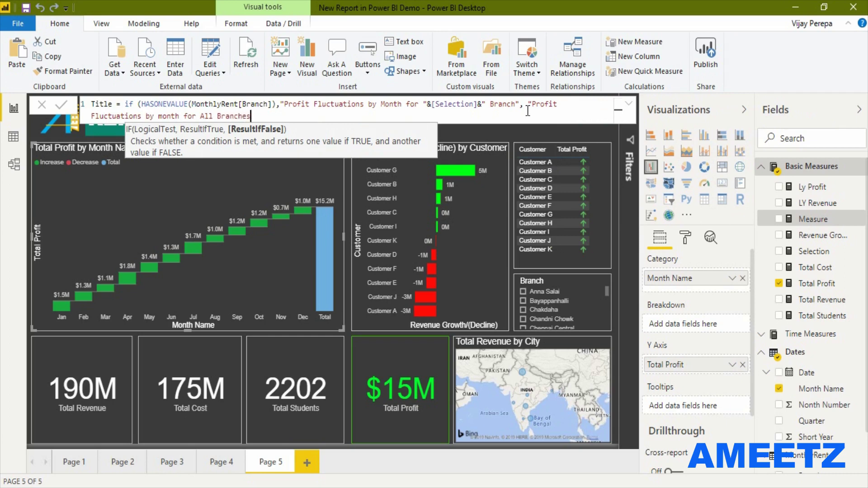
text("))
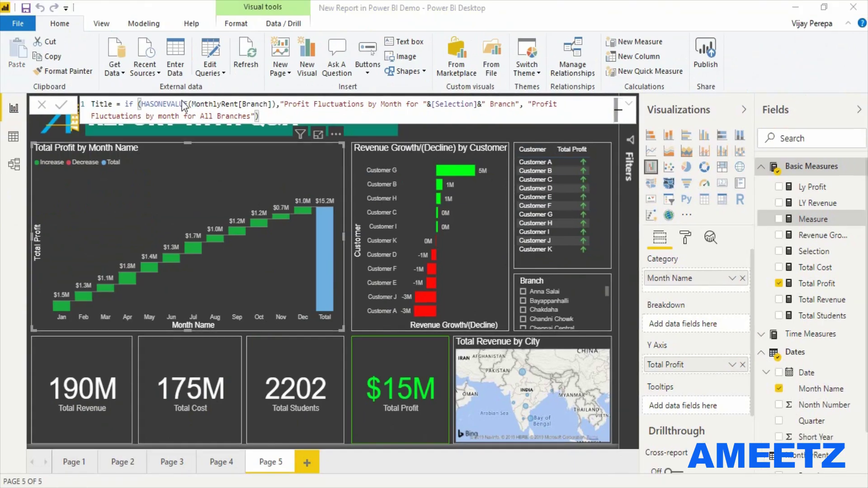
key(Return)
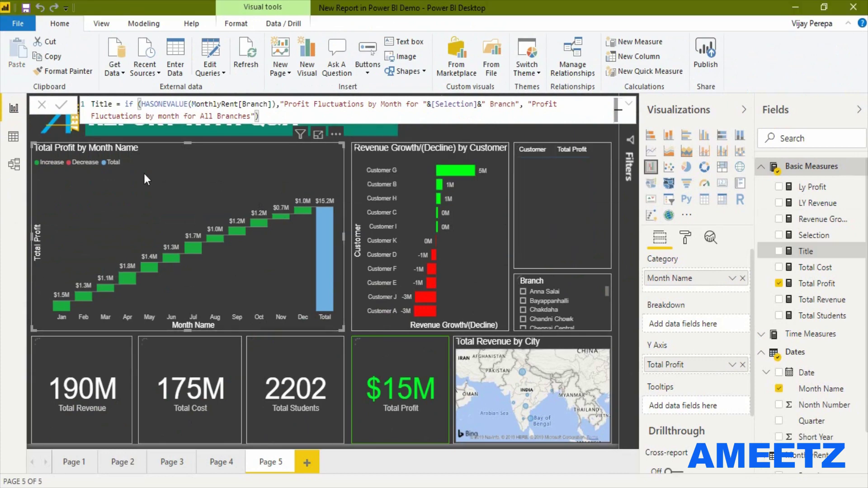
- Conditionally format the title text of the Total Profit by Month Name chart by field value, based on the Title measure
click(687, 239)
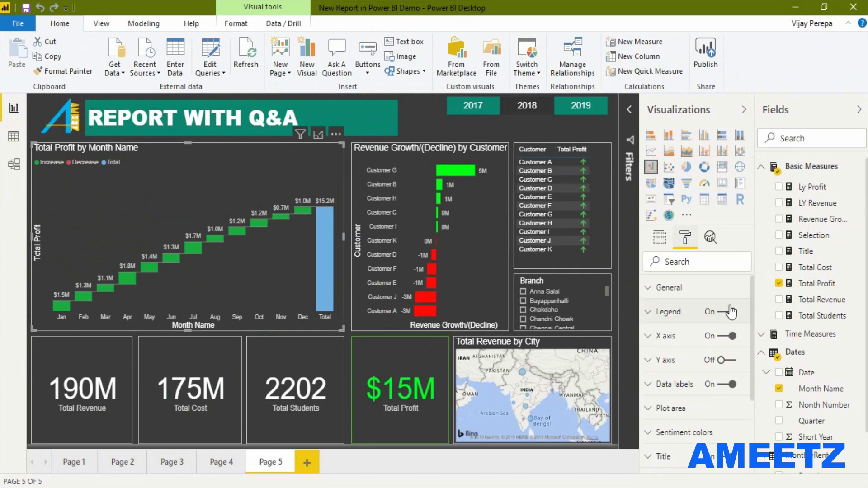
scroll(719, 344, down, 3)
click(664, 343)
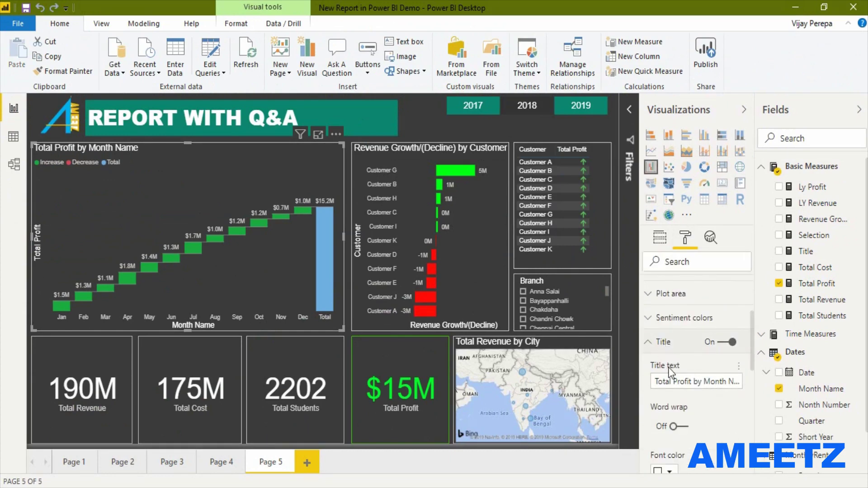
click(739, 367)
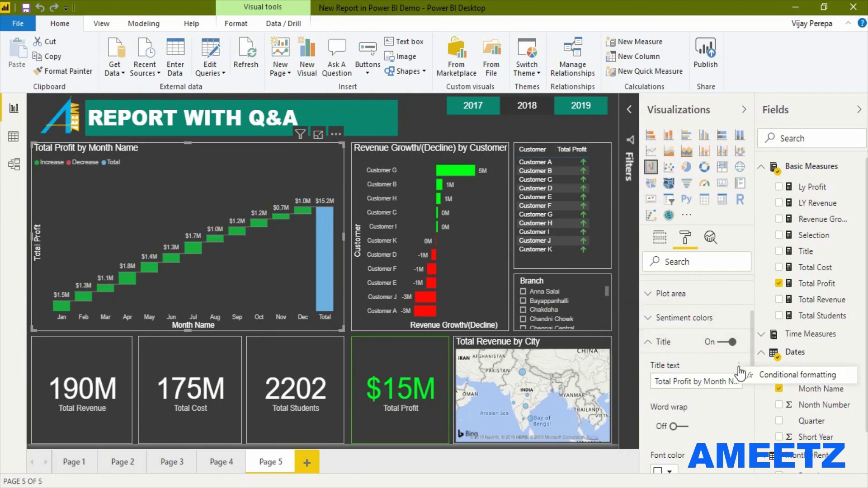
click(766, 373)
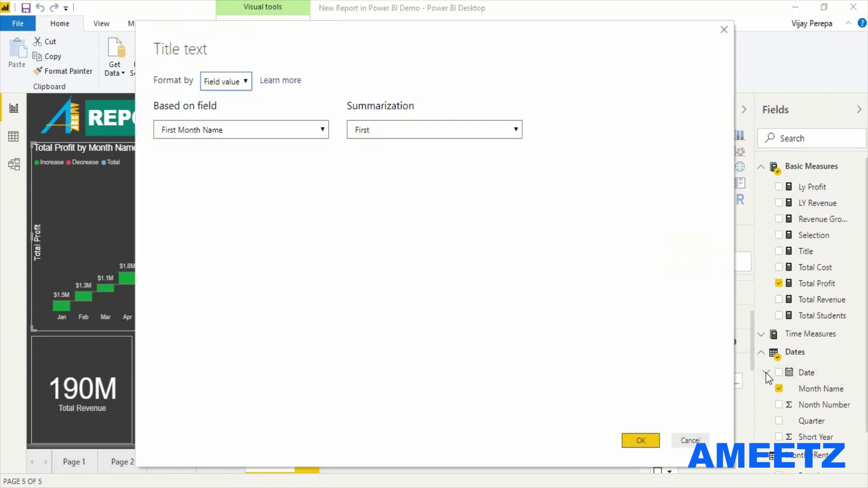
click(253, 135)
click(214, 176)
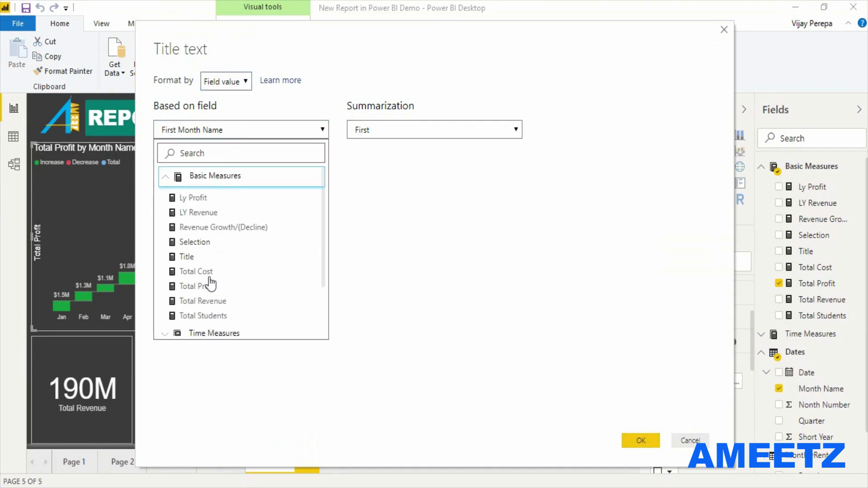
click(191, 256)
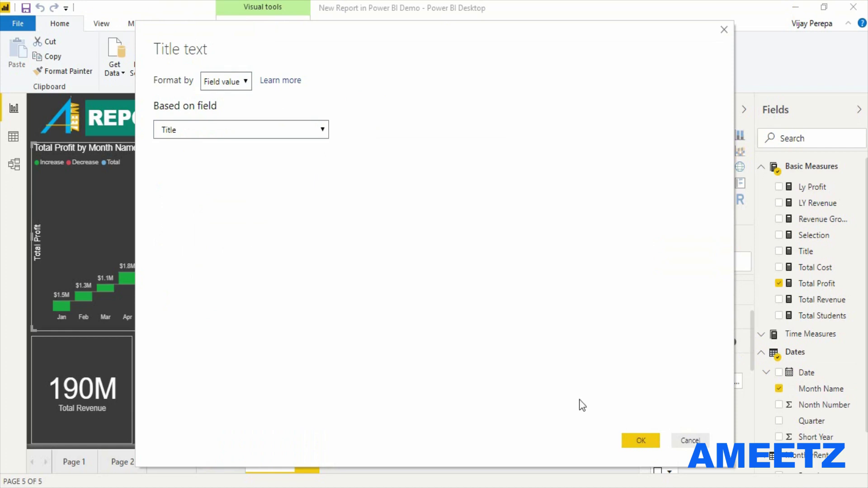
click(640, 443)
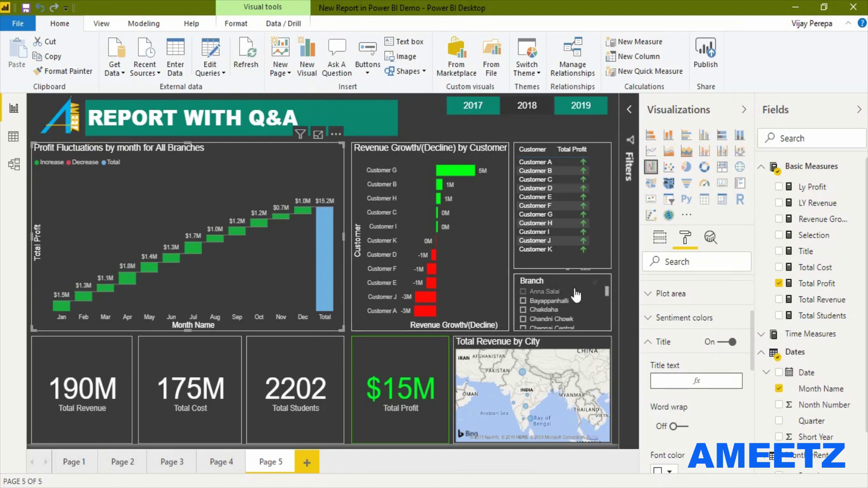
- Check the dynamic title and formatting by filtering Branch to Bayappanhalli and to Anna Salai, and by selecting Customer A in the customer table
click(563, 298)
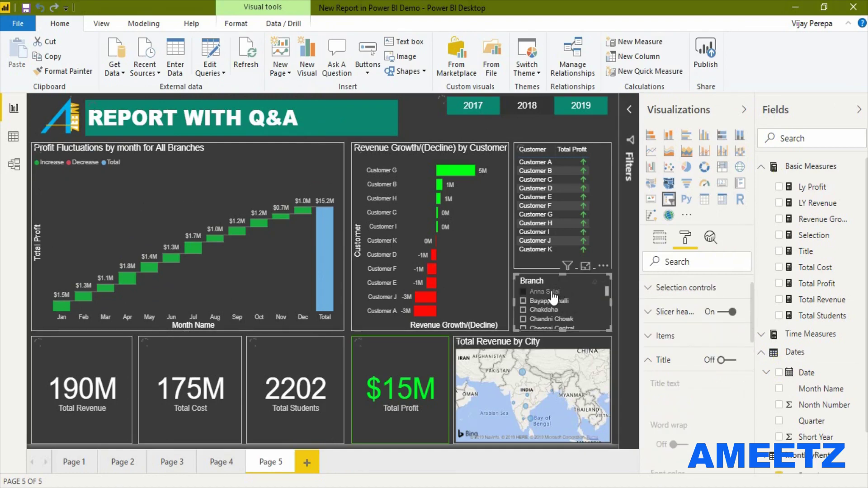
click(553, 297)
click(549, 301)
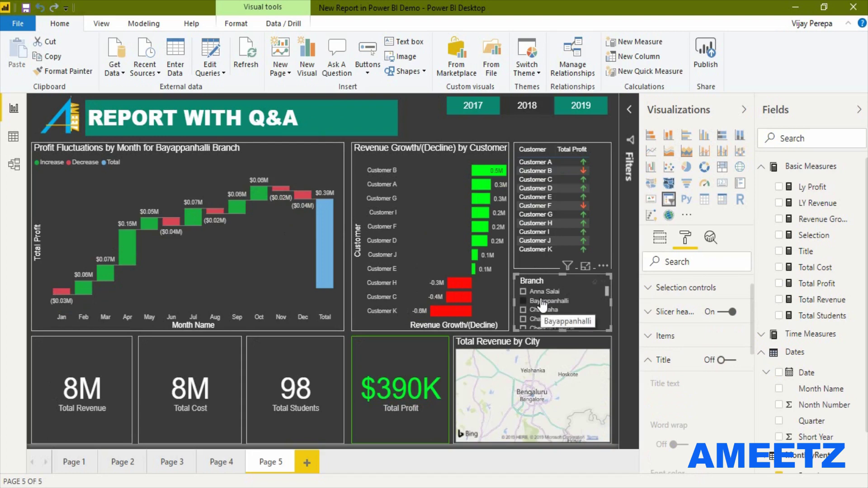
click(547, 293)
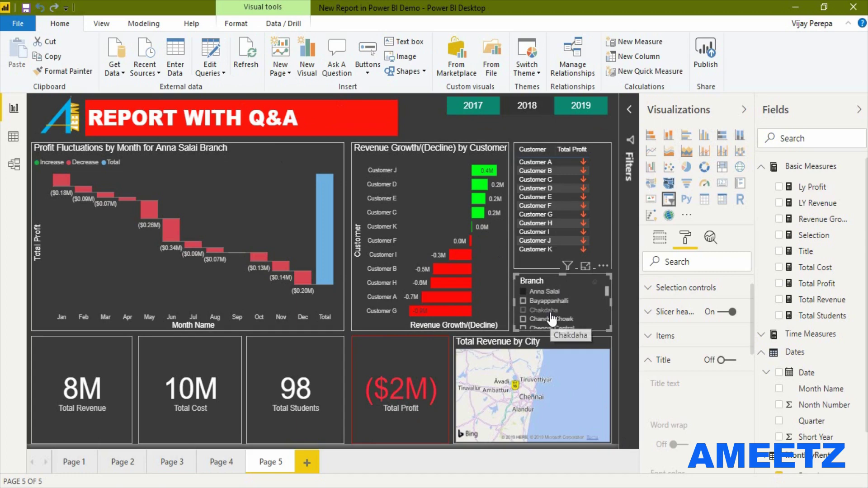
click(554, 165)
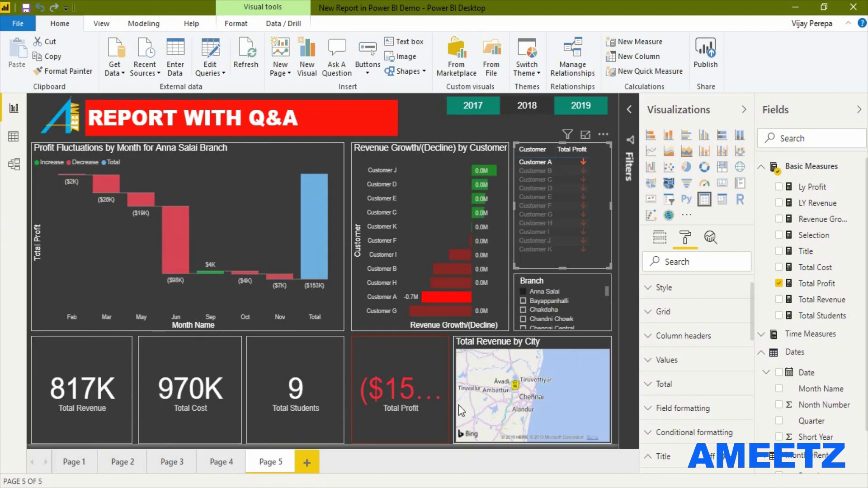
click(414, 429)
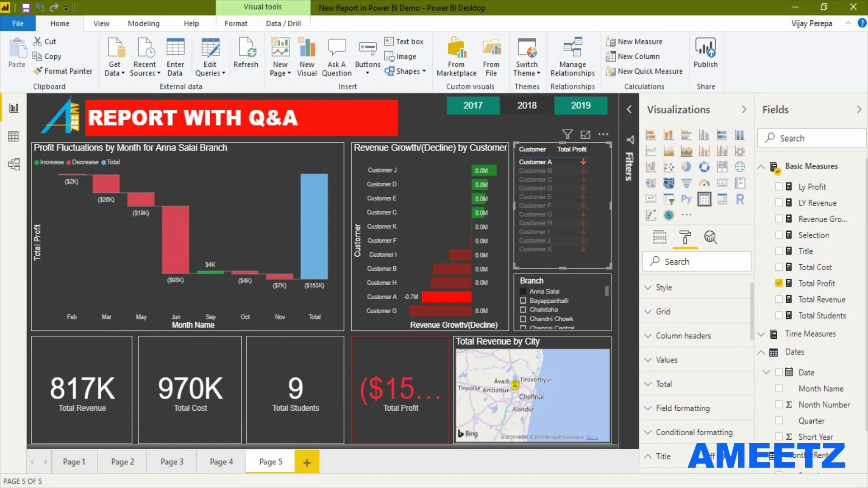